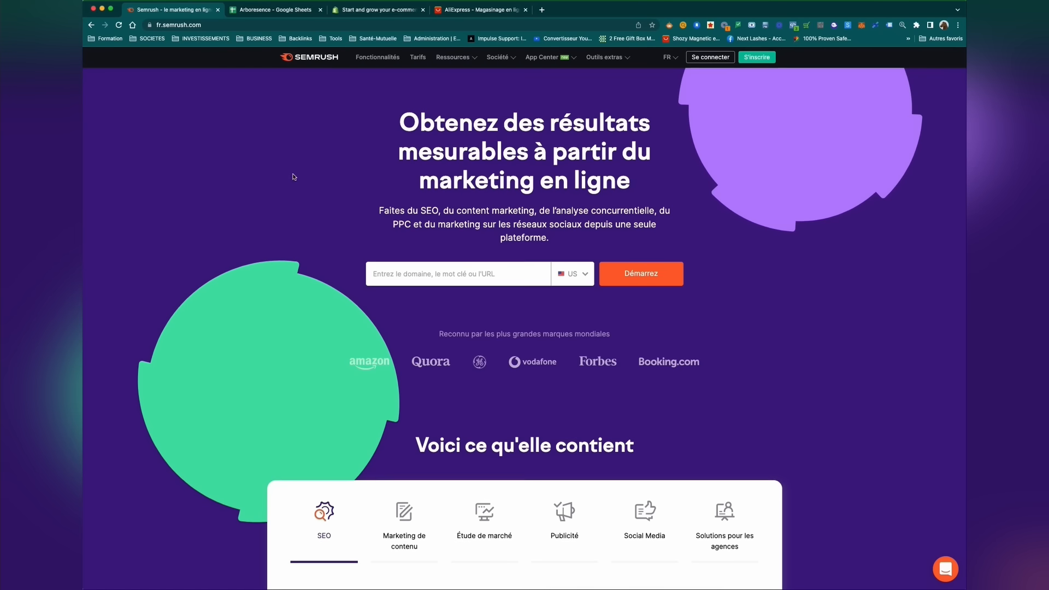
Step: Look through the Semrush home page down to the free trial offer near the footer
{"action": "scroll", "coordinate": [293, 174], "scroll_direction": "down", "scroll_amount": 15}
{"action": "scroll", "coordinate": [292, 174], "scroll_direction": "down", "scroll_amount": 20}
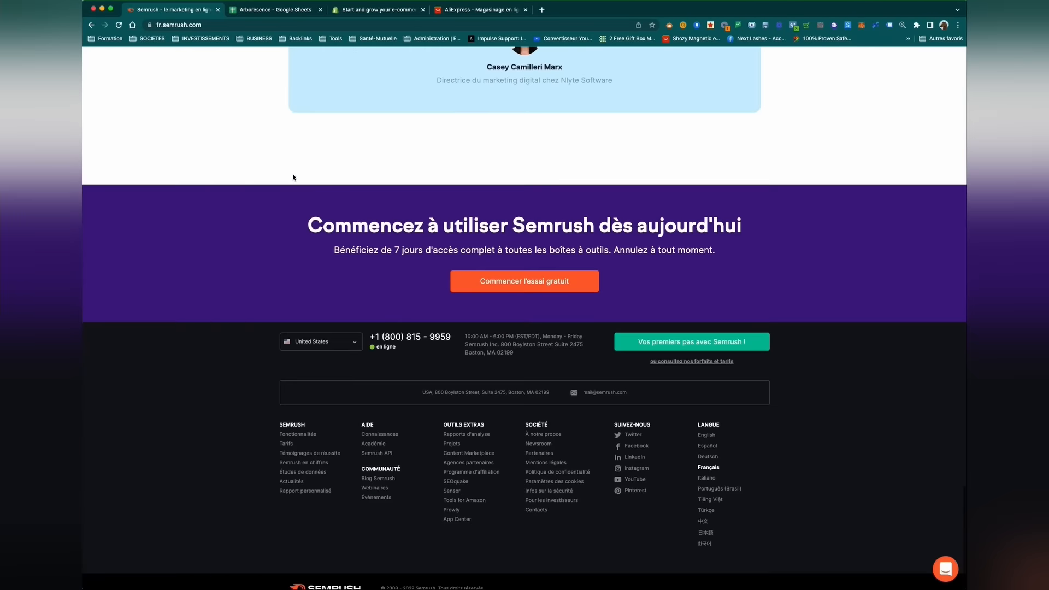
{"action": "left_click_drag", "start_coordinate": [307, 228], "coordinate": [776, 235]}
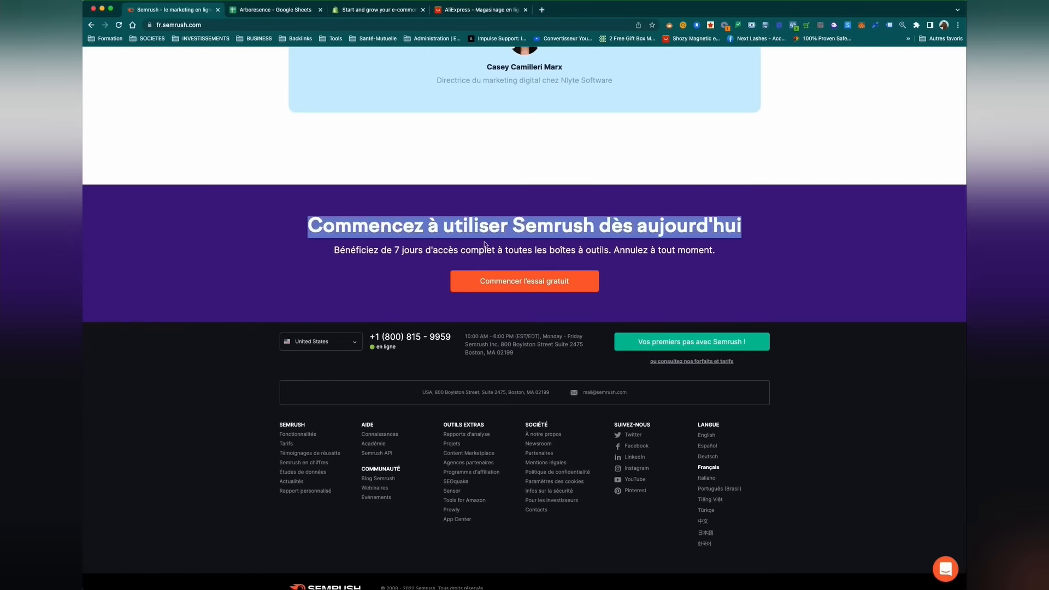
{"action": "left_click", "coordinate": [435, 248]}
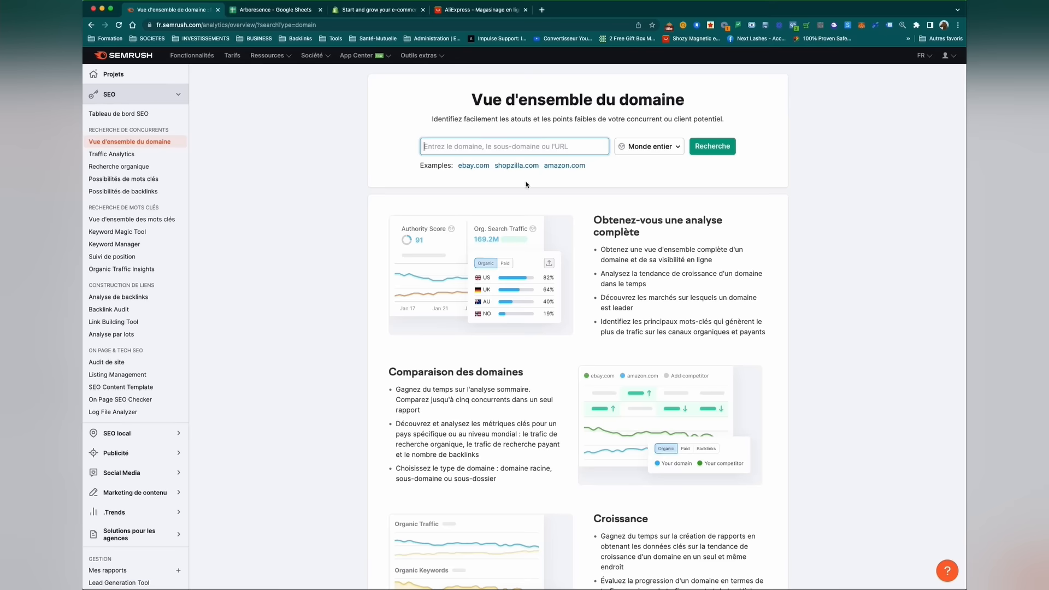
Step: Open the domain overview for the amazon.com example and review its traffic and country breakdown
{"action": "left_click", "coordinate": [558, 166]}
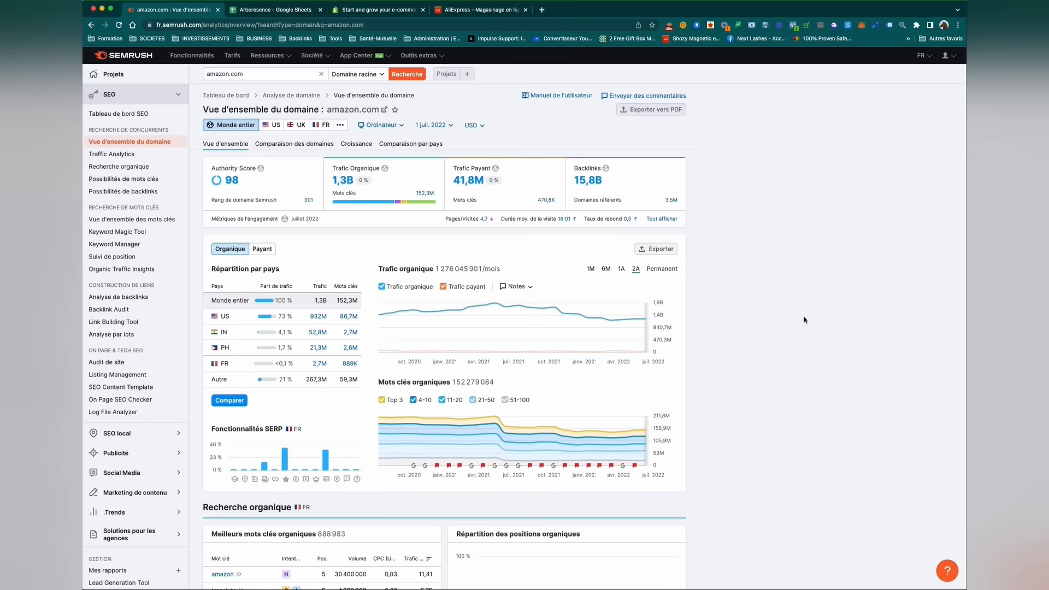
{"action": "mouse_move", "coordinate": [636, 325]}
{"action": "scroll", "coordinate": [694, 216], "scroll_direction": "down", "scroll_amount": 5}
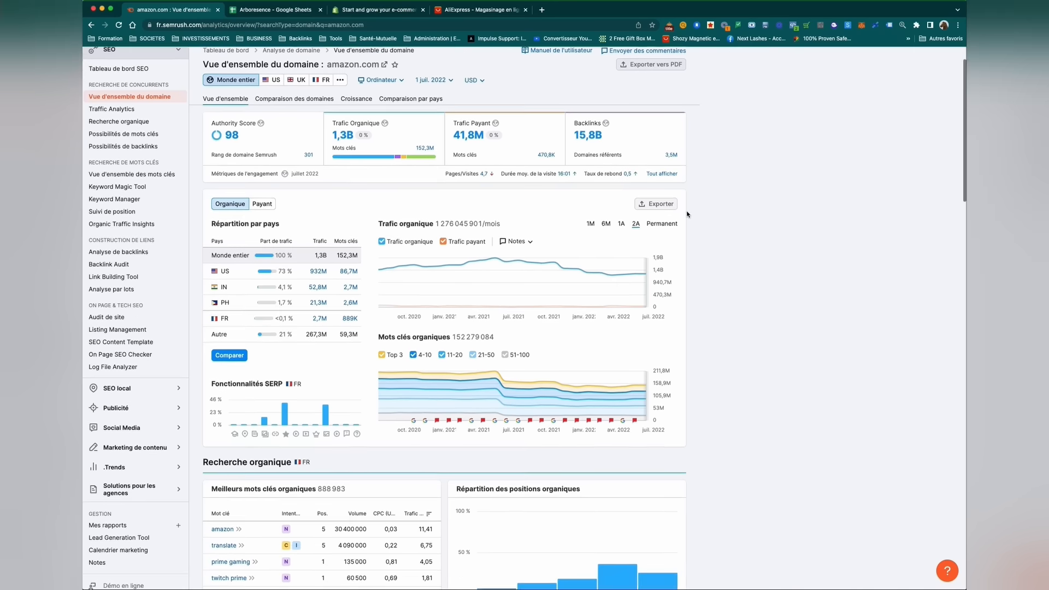
{"action": "scroll", "coordinate": [688, 214], "scroll_direction": "down", "scroll_amount": 1}
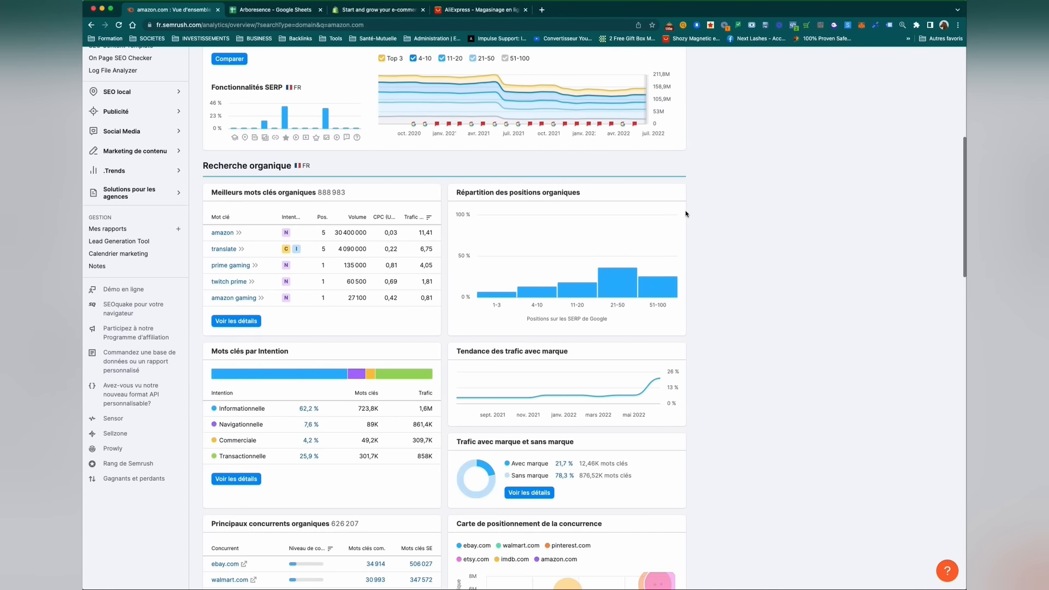
Step: Examine the best organic keywords and the rest of the organic search section for amazon.com
{"action": "mouse_move", "coordinate": [268, 189]}
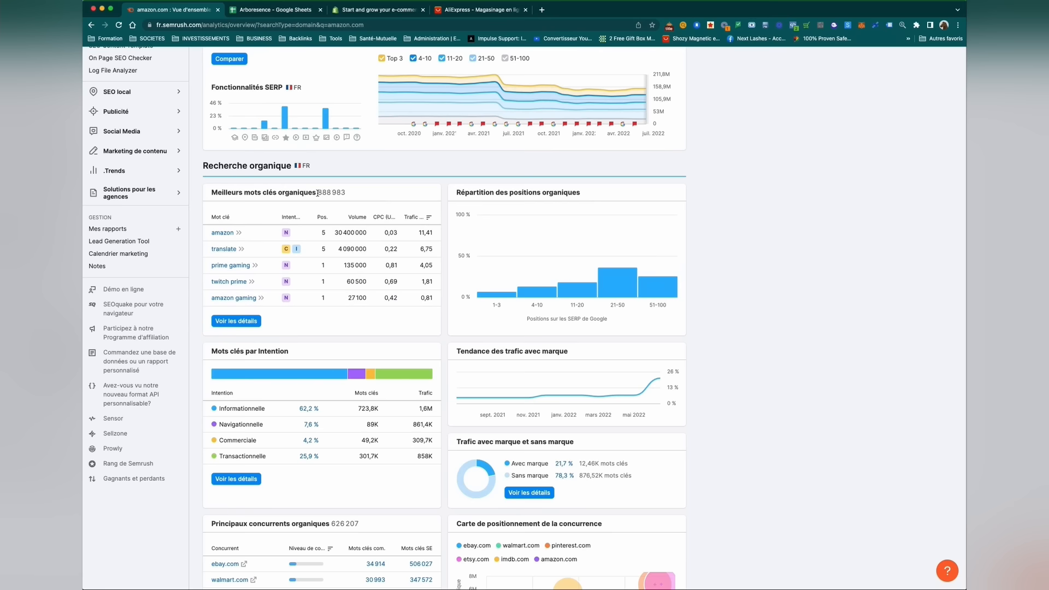
{"action": "left_click_drag", "start_coordinate": [318, 193], "coordinate": [351, 193]}
{"action": "left_click", "coordinate": [703, 381]}
{"action": "scroll", "coordinate": [702, 380], "scroll_direction": "down", "scroll_amount": 5}
{"action": "scroll", "coordinate": [700, 381], "scroll_direction": "up", "scroll_amount": 15}
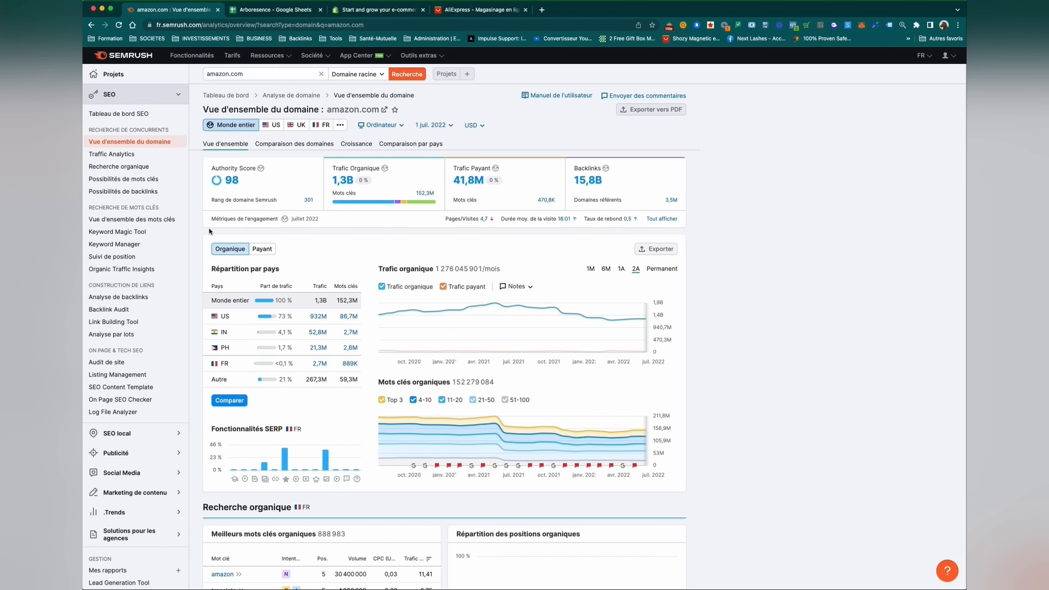
Step: Look up "echiquier" in the keyword overview for France and check its search volume and keyword difficulty
{"action": "left_click", "coordinate": [133, 223]}
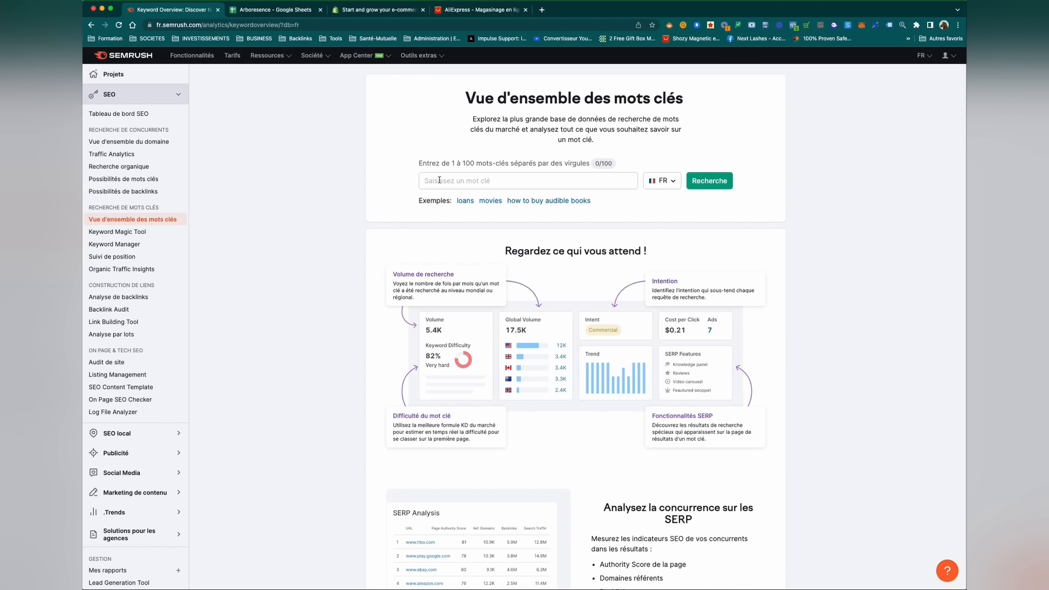
{"action": "left_click", "coordinate": [355, 178]}
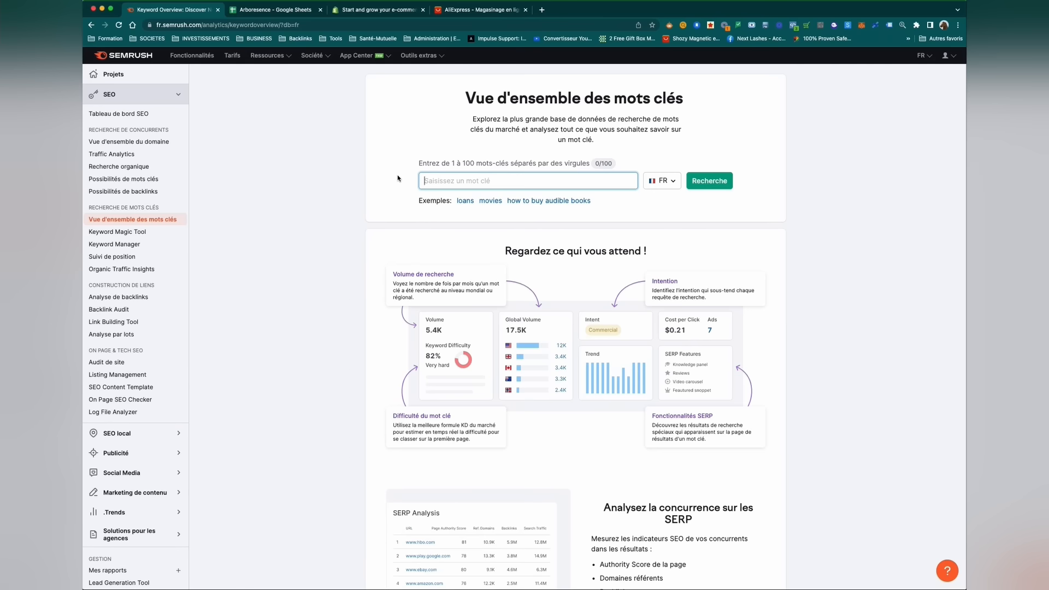
{"action": "left_click", "coordinate": [434, 180]}
{"action": "type", "text": "echiquier"}
{"action": "left_click", "coordinate": [728, 187]}
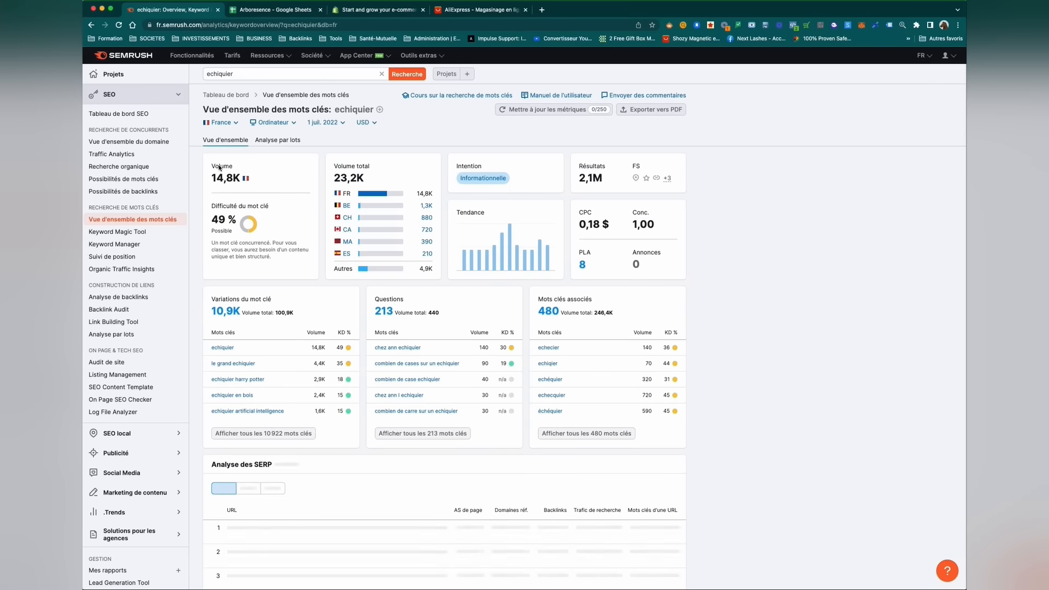
{"action": "left_click_drag", "start_coordinate": [212, 168], "coordinate": [243, 186]}
{"action": "left_click", "coordinate": [254, 187]}
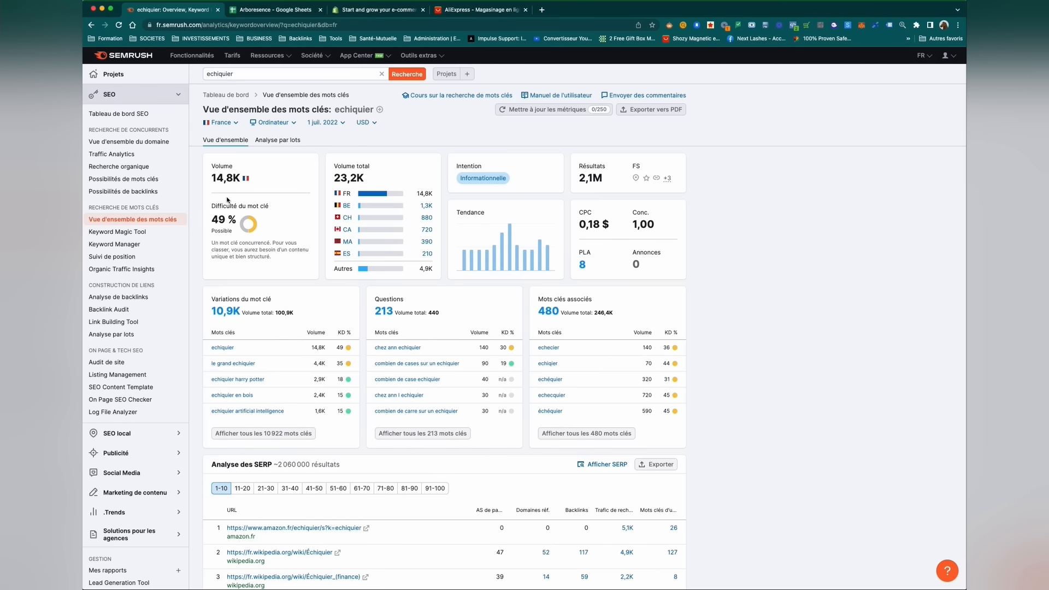
{"action": "mouse_move", "coordinate": [211, 204]}
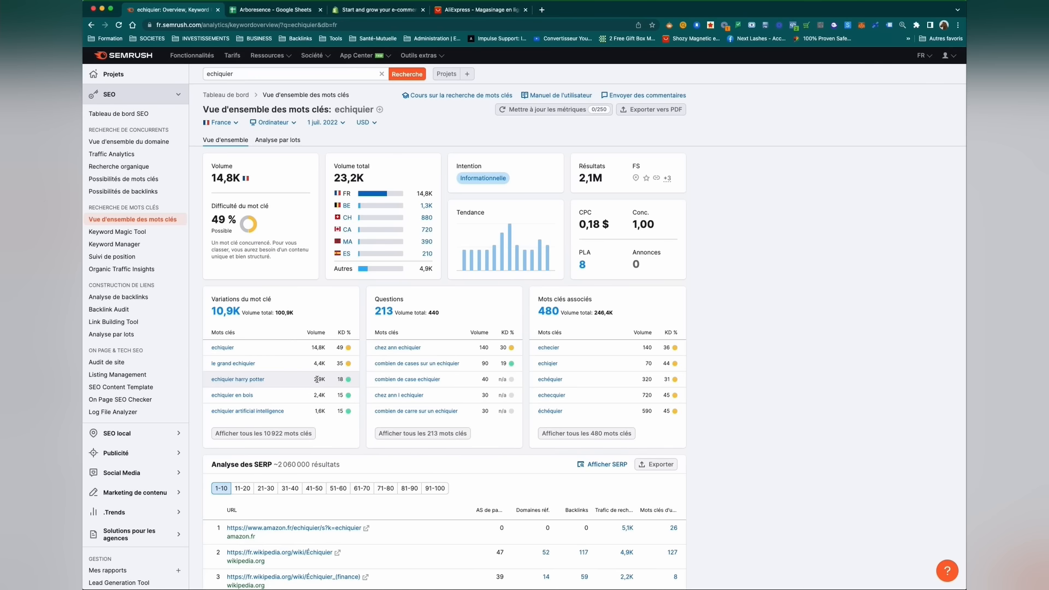
Step: Check the metrics of the variation "echiquier en bois" and return to the "echiquier" overview
{"action": "left_click", "coordinate": [231, 398]}
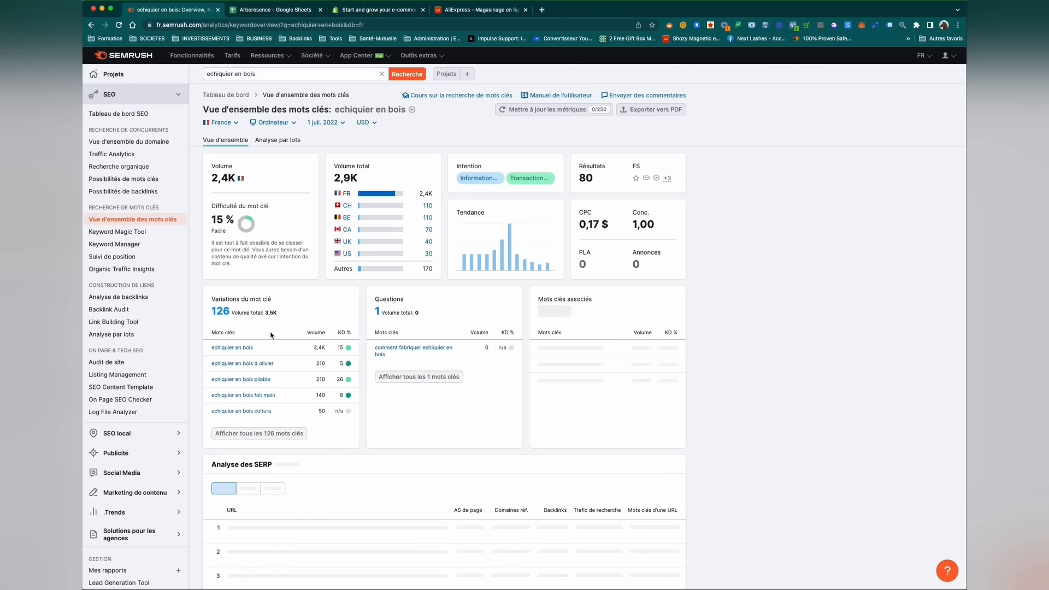
{"action": "scroll", "coordinate": [243, 374], "scroll_direction": "down", "scroll_amount": 1}
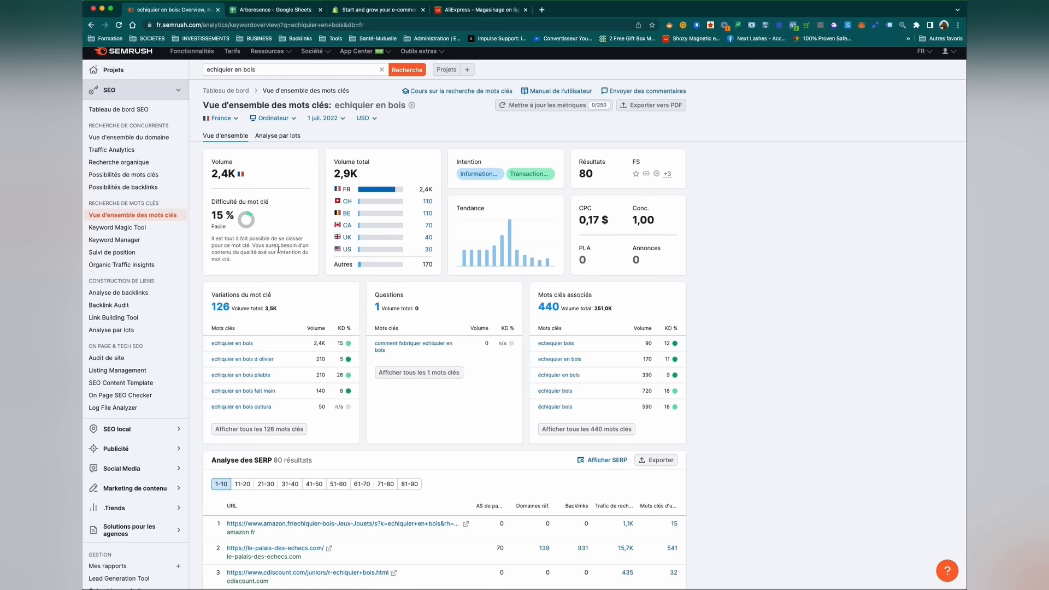
{"action": "scroll", "coordinate": [374, 274], "scroll_direction": "up", "scroll_amount": 1}
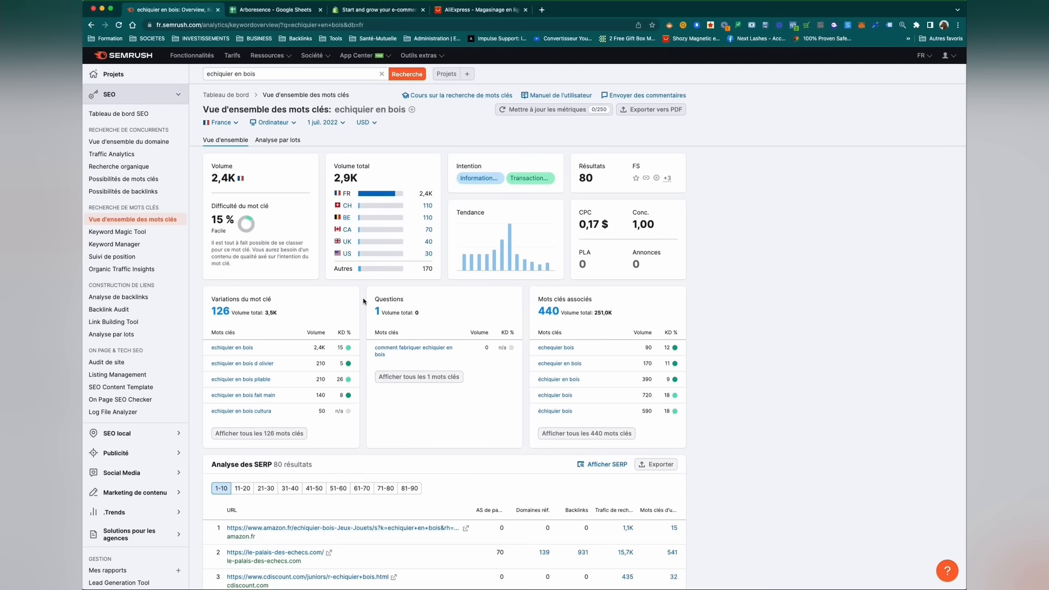
{"action": "left_click", "coordinate": [91, 26]}
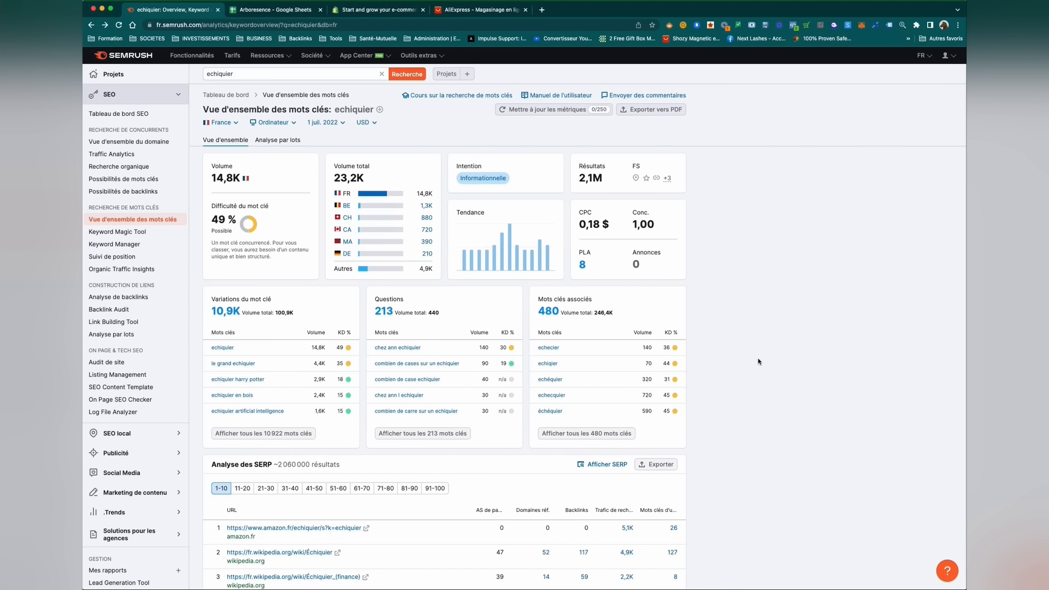
Step: List all keyword variations of "echiquier" and check the available search intent filter options without applying any
{"action": "left_click", "coordinate": [283, 435]}
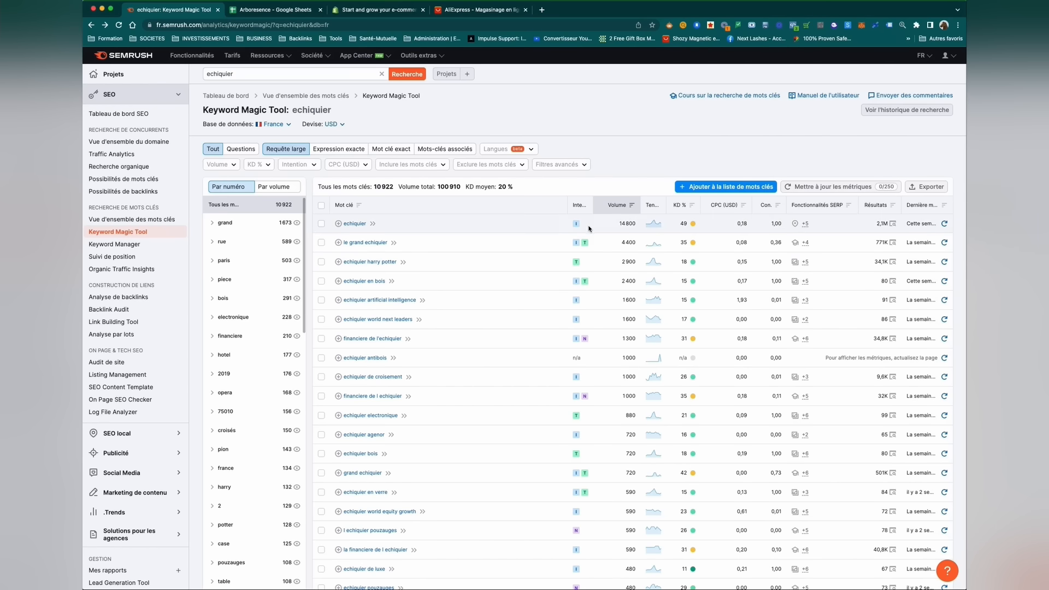
{"action": "mouse_move", "coordinate": [575, 223]}
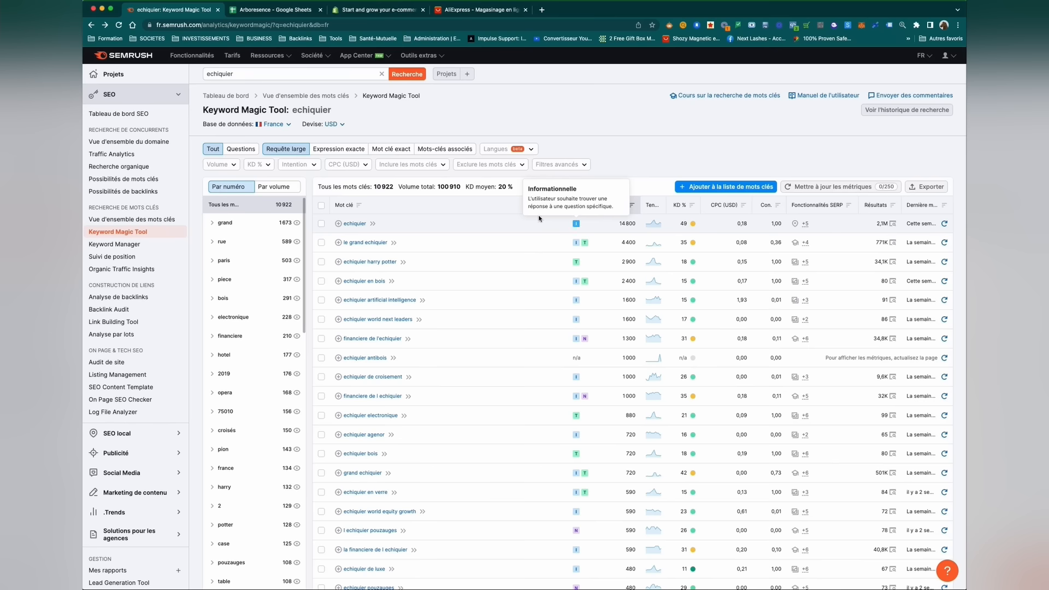
{"action": "left_click", "coordinate": [313, 167]}
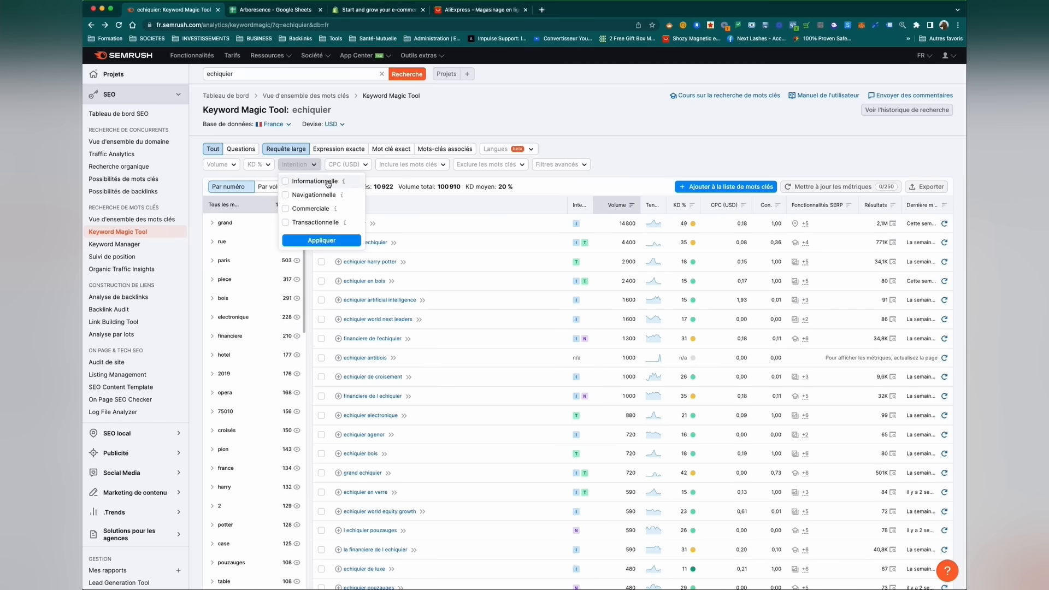
{"action": "left_click", "coordinate": [632, 152]}
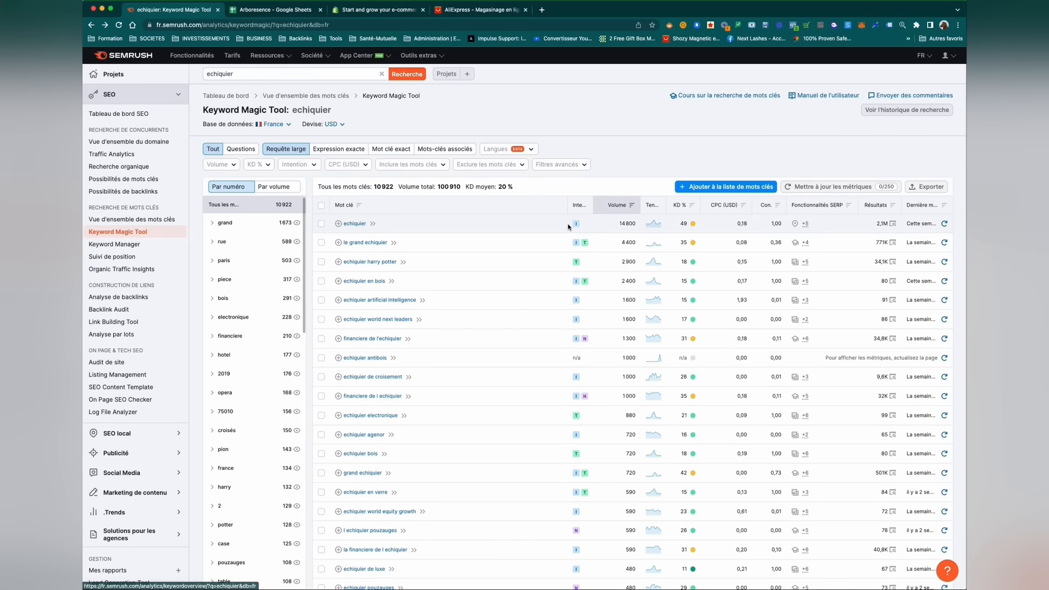
{"action": "left_click", "coordinate": [309, 166]}
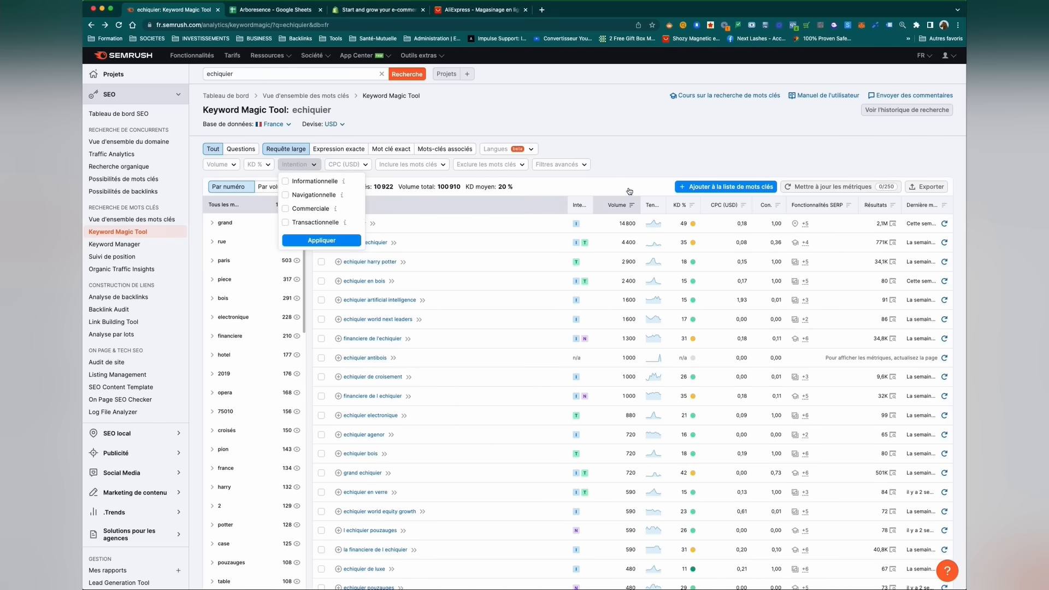
{"action": "left_click", "coordinate": [631, 154]}
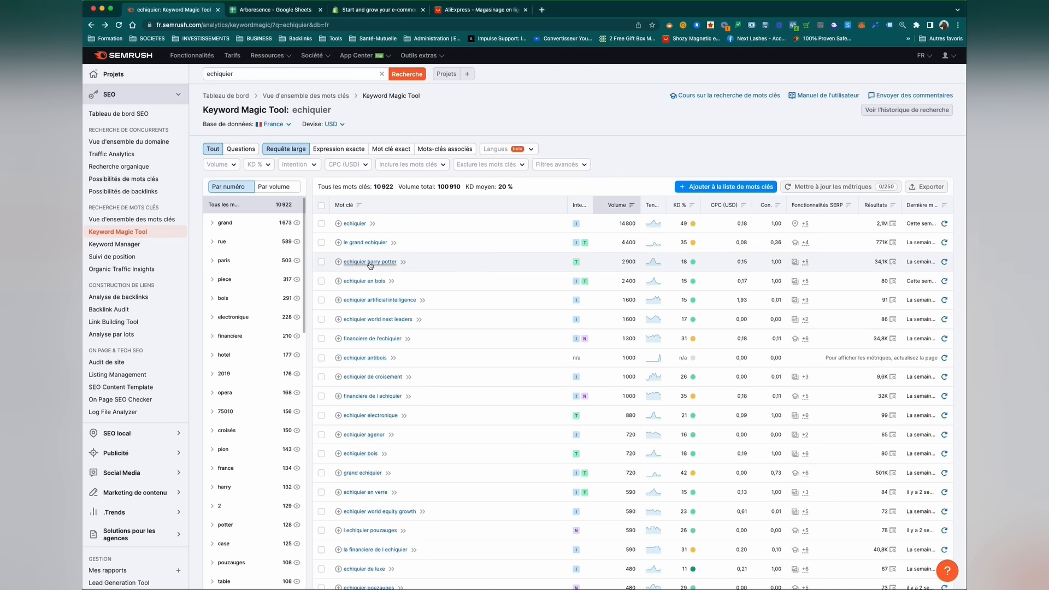
Step: Examine the search intent, volume and difficulty of the "echiquier" variations in the keyword list
{"action": "mouse_move", "coordinate": [576, 265]}
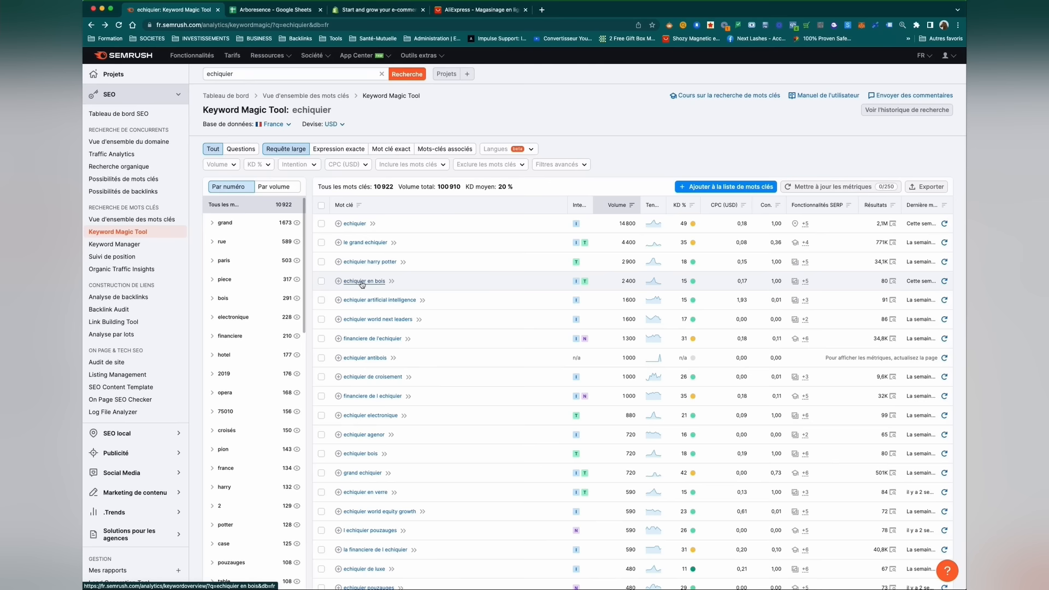
{"action": "mouse_move", "coordinate": [578, 283]}
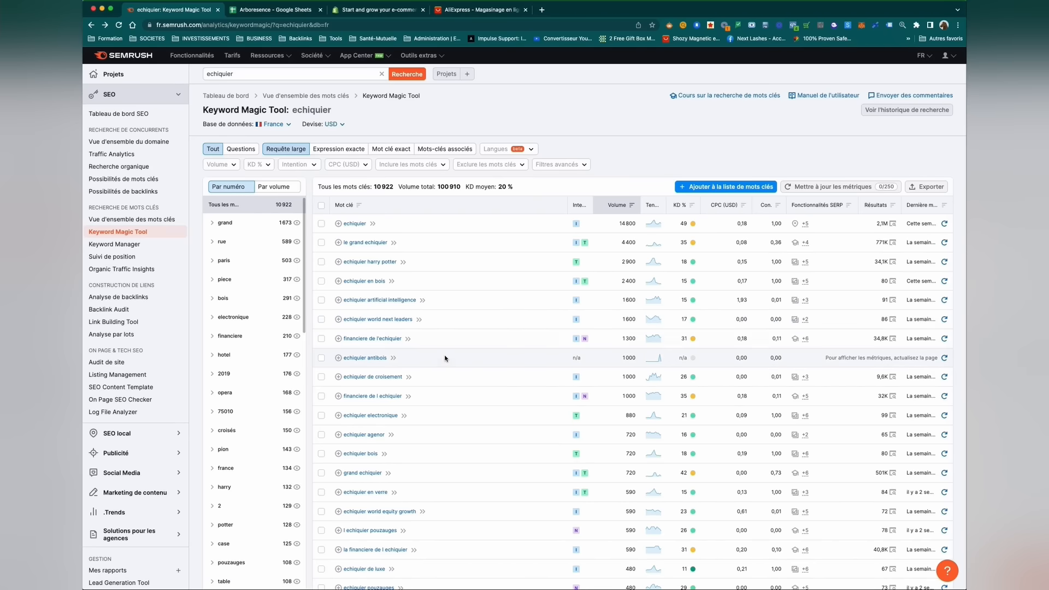
{"action": "scroll", "coordinate": [445, 360], "scroll_direction": "down", "scroll_amount": 2}
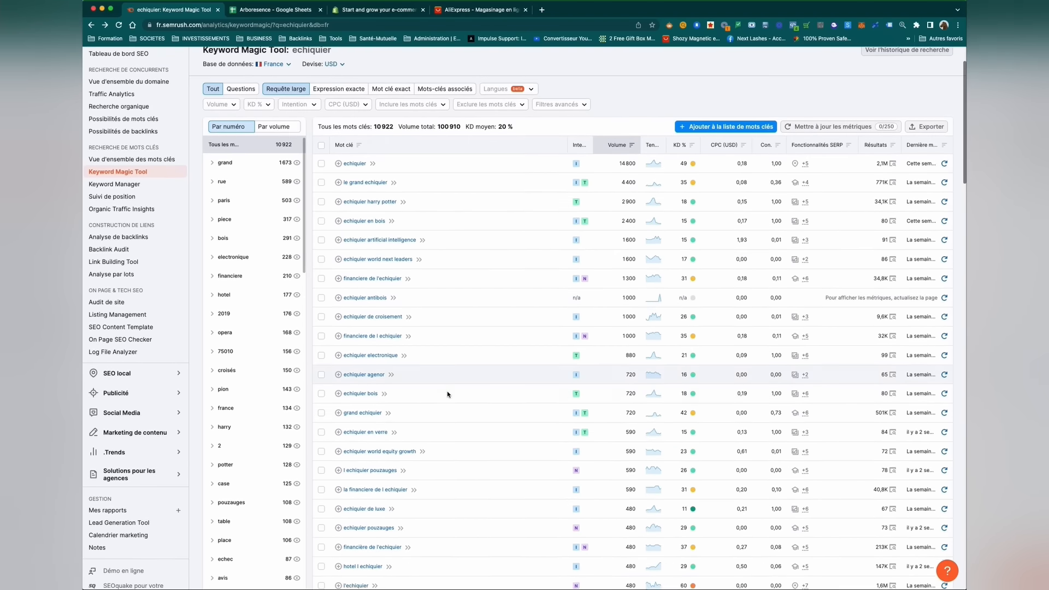
{"action": "scroll", "coordinate": [446, 391], "scroll_direction": "down", "scroll_amount": 1}
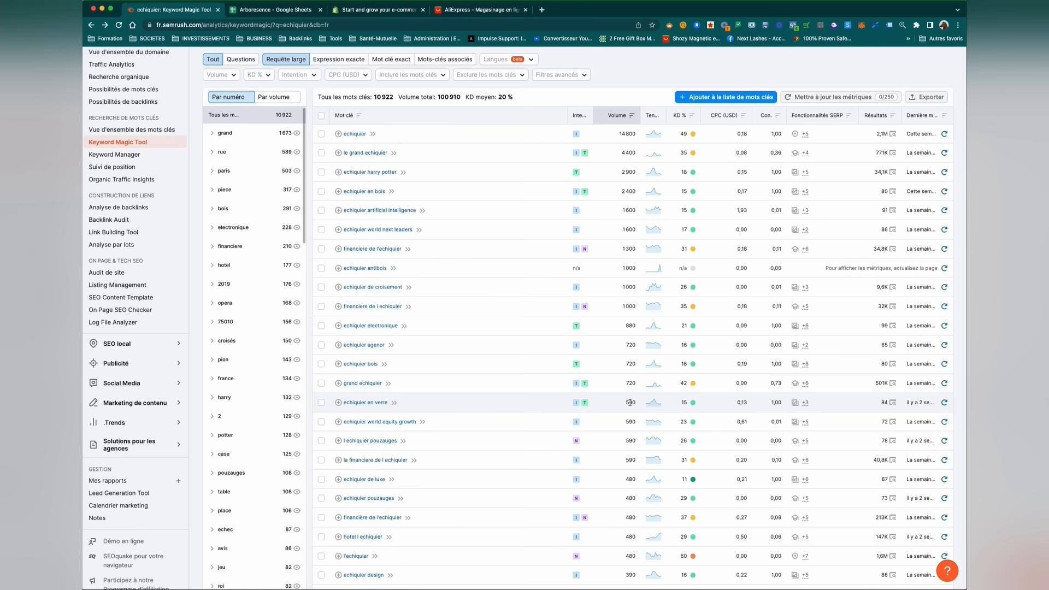
{"action": "scroll", "coordinate": [407, 476], "scroll_direction": "down", "scroll_amount": 1}
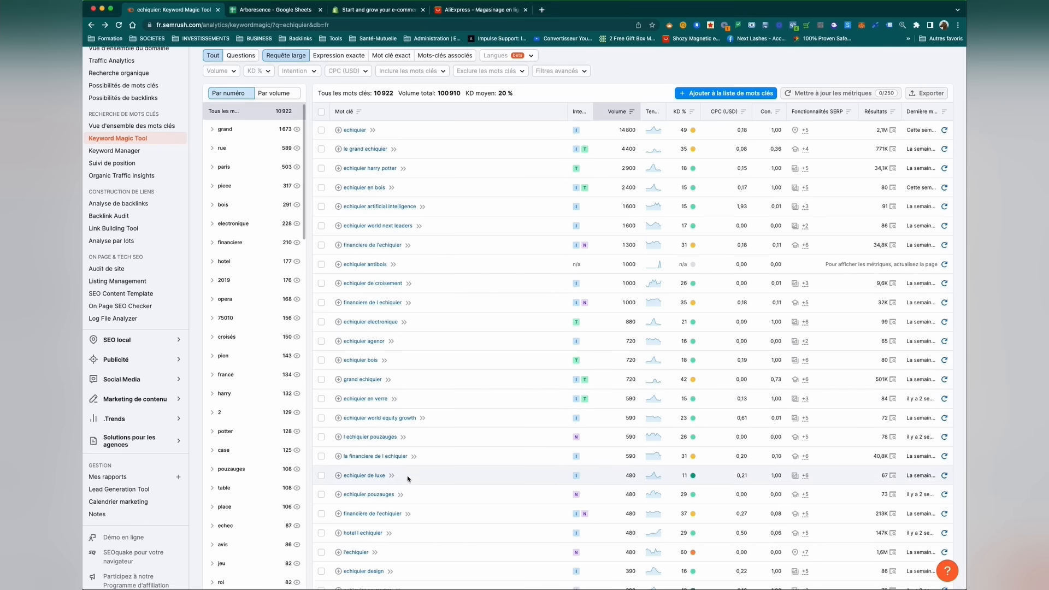
{"action": "scroll", "coordinate": [407, 475], "scroll_direction": "down", "scroll_amount": 2}
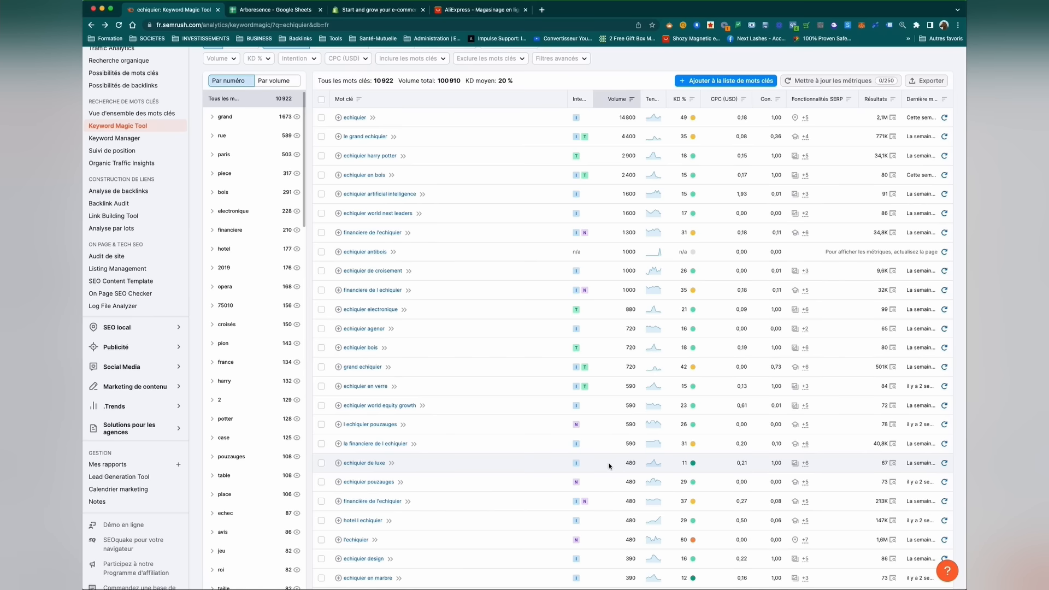
{"action": "scroll", "coordinate": [610, 466], "scroll_direction": "down", "scroll_amount": 3}
{"action": "scroll", "coordinate": [610, 466], "scroll_direction": "up", "scroll_amount": 5}
{"action": "scroll", "coordinate": [609, 465], "scroll_direction": "down", "scroll_amount": 2}
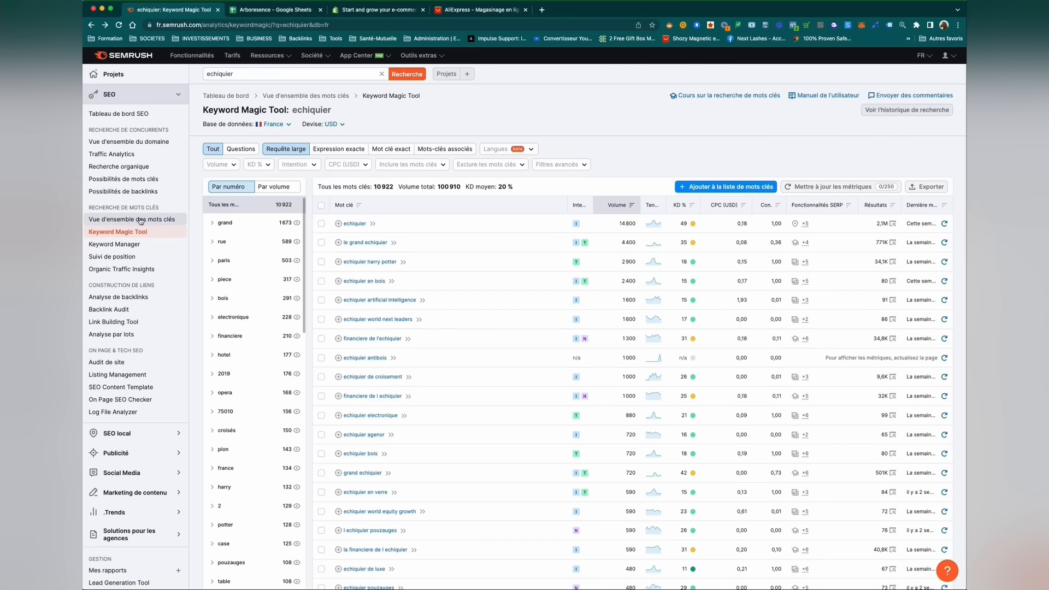
Step: Look up "cagoule" in the keyword overview and review the search volumes in its full list of variations
{"action": "left_click", "coordinate": [123, 220]}
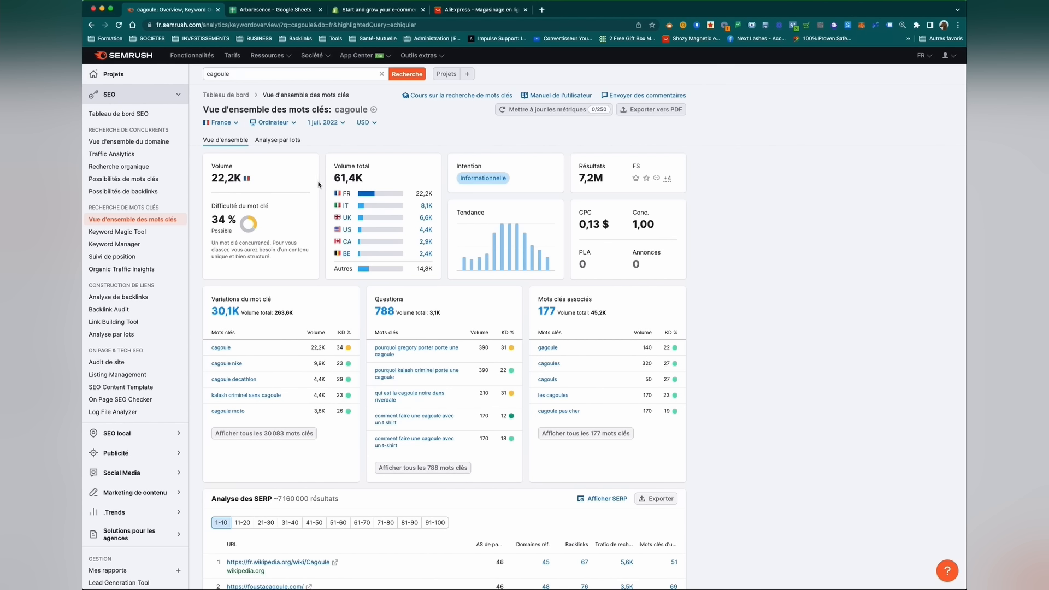
{"action": "left_click", "coordinate": [289, 437]}
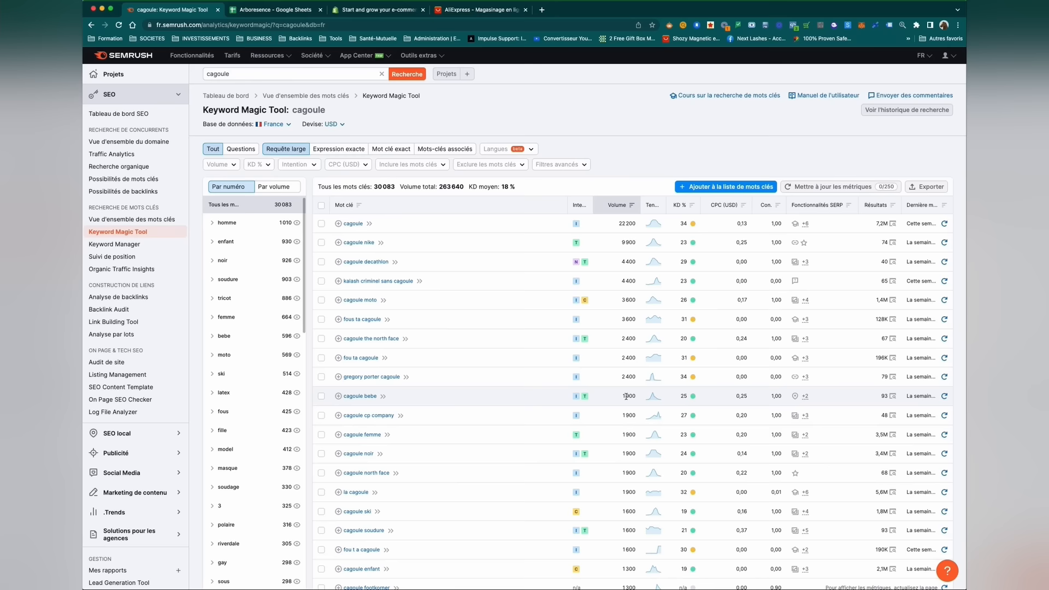
{"action": "scroll", "coordinate": [491, 393], "scroll_direction": "down", "scroll_amount": 1}
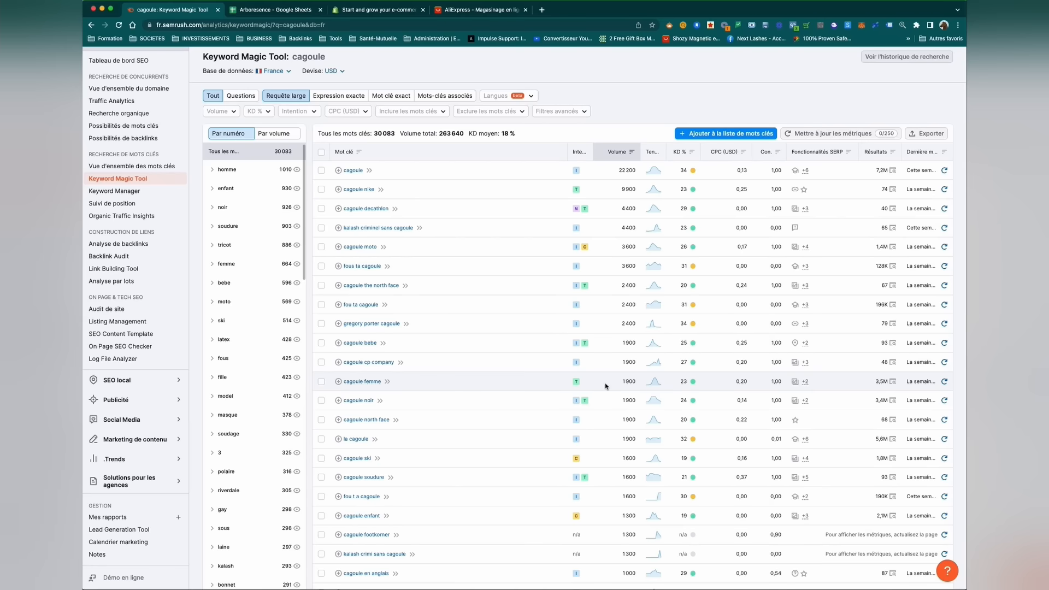
{"action": "scroll", "coordinate": [357, 404], "scroll_direction": "down", "scroll_amount": 1}
{"action": "scroll", "coordinate": [357, 404], "scroll_direction": "down", "scroll_amount": 1}
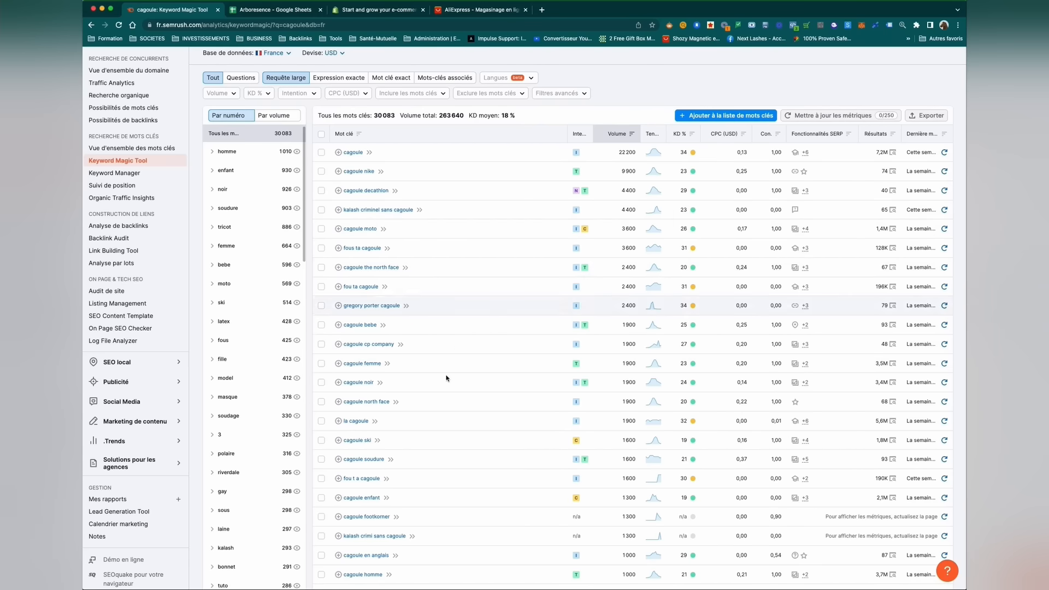
{"action": "scroll", "coordinate": [391, 423], "scroll_direction": "down", "scroll_amount": 1}
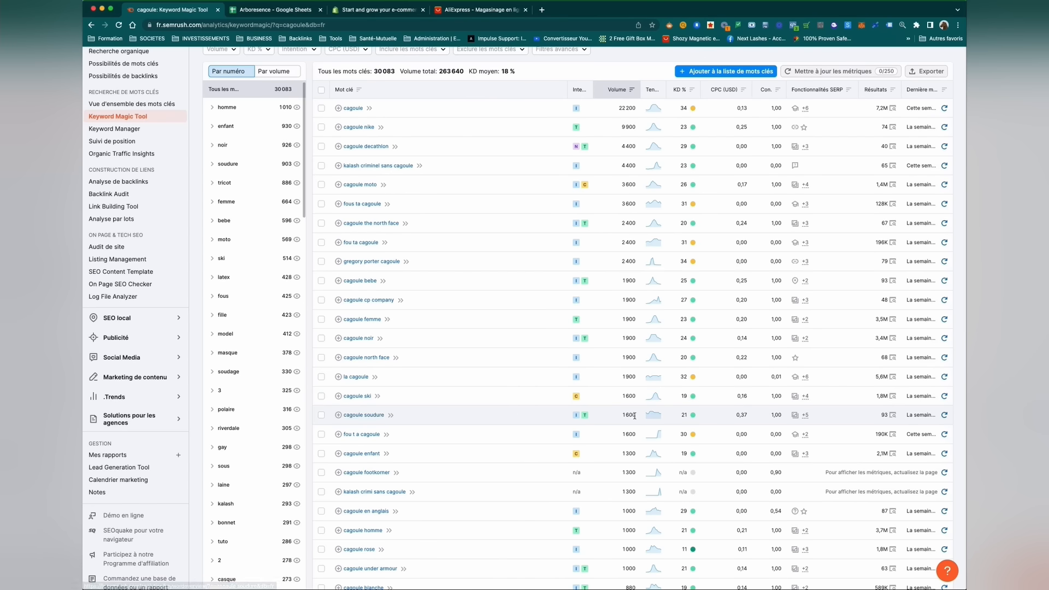
Step: Review the "cagoule" keyword variations, their intents and search volumes, including the lower-volume ones further down the list
{"action": "scroll", "coordinate": [432, 418], "scroll_direction": "down", "scroll_amount": 1}
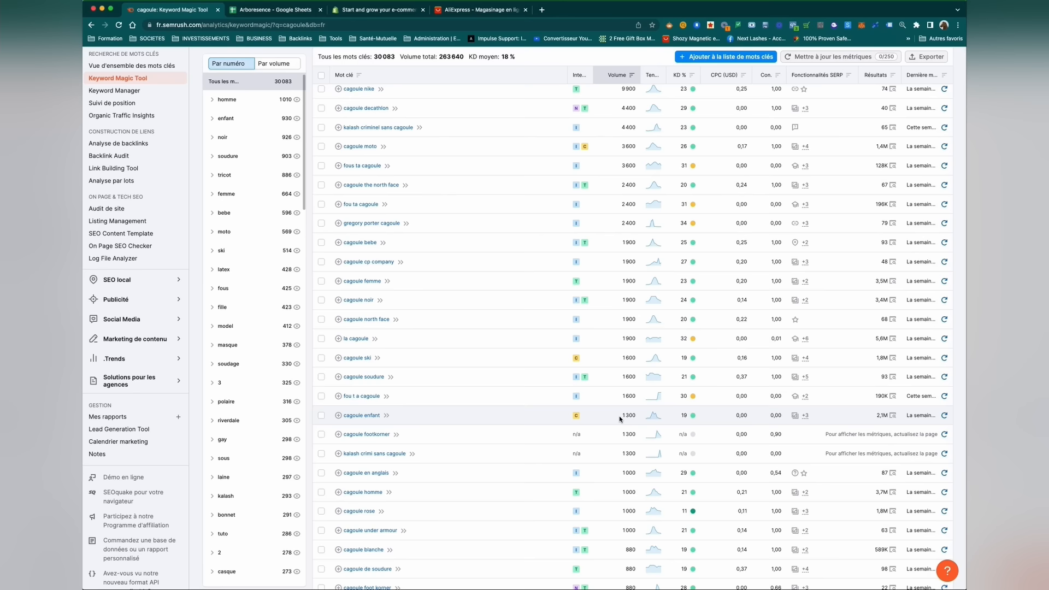
{"action": "scroll", "coordinate": [315, 113], "scroll_direction": "up", "scroll_amount": 5}
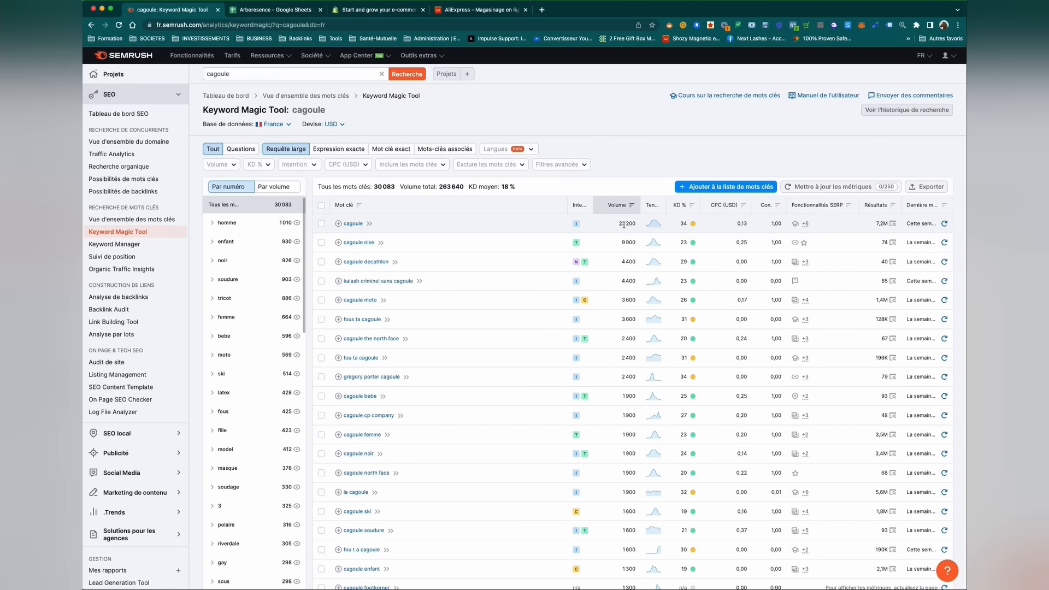
{"action": "scroll", "coordinate": [543, 363], "scroll_direction": "down", "scroll_amount": 8}
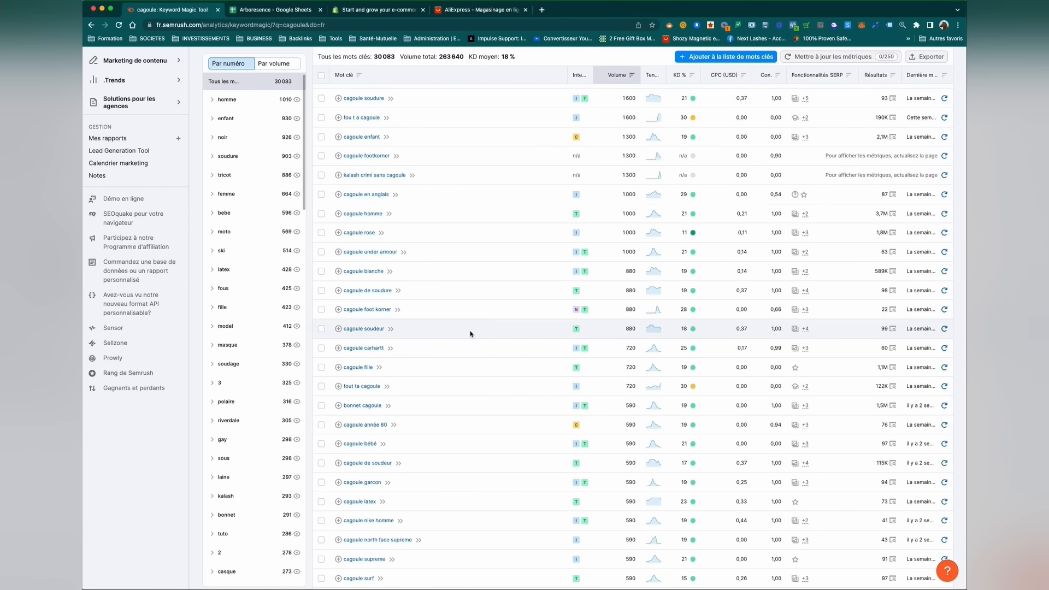
{"action": "scroll", "coordinate": [471, 333], "scroll_direction": "down", "scroll_amount": 5}
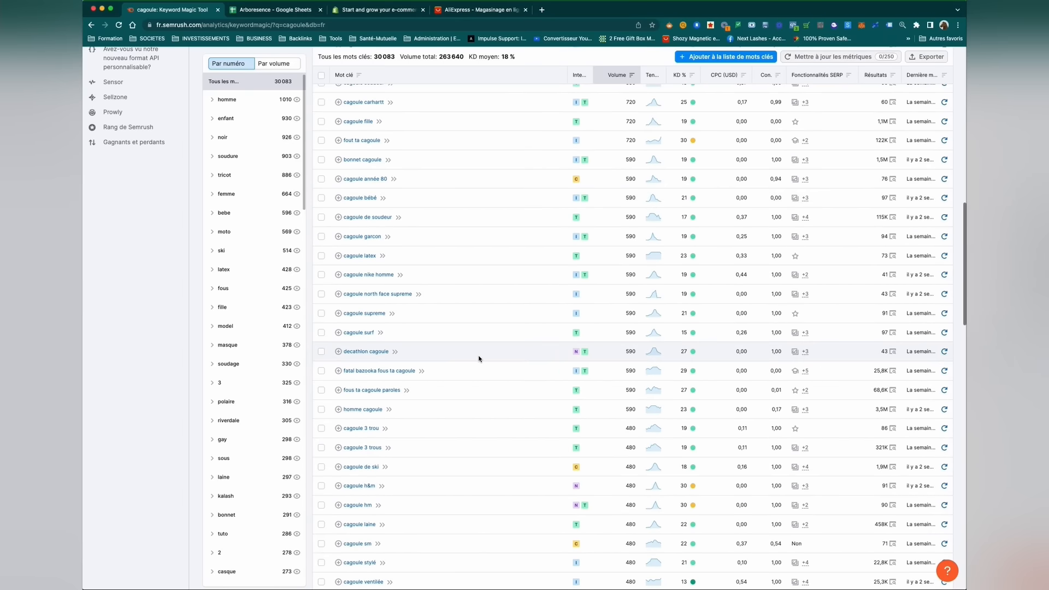
{"action": "scroll", "coordinate": [508, 377], "scroll_direction": "up", "scroll_amount": 10}
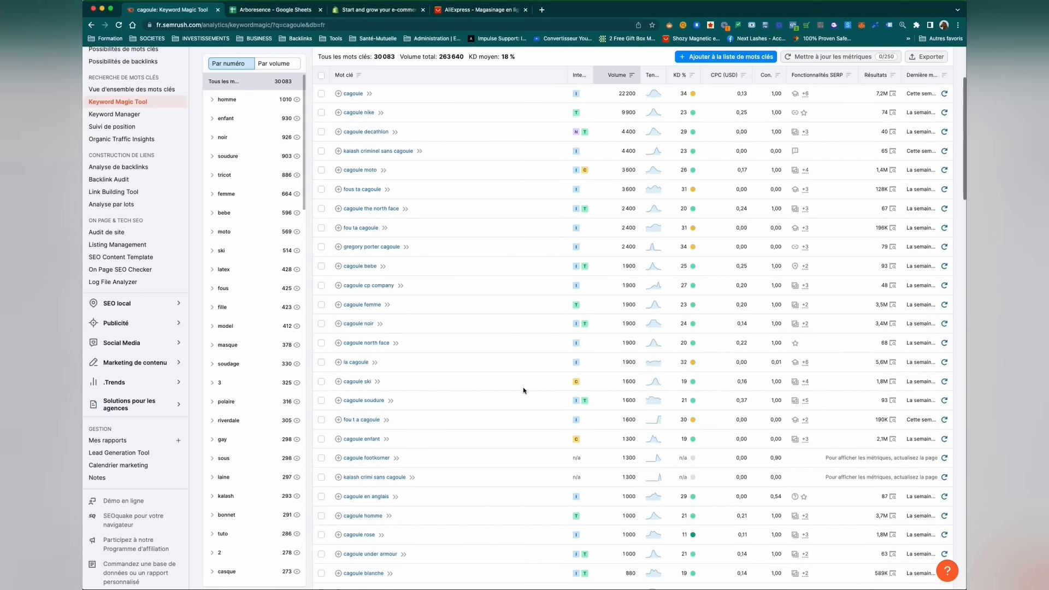
{"action": "scroll", "coordinate": [524, 390], "scroll_direction": "up", "scroll_amount": 3}
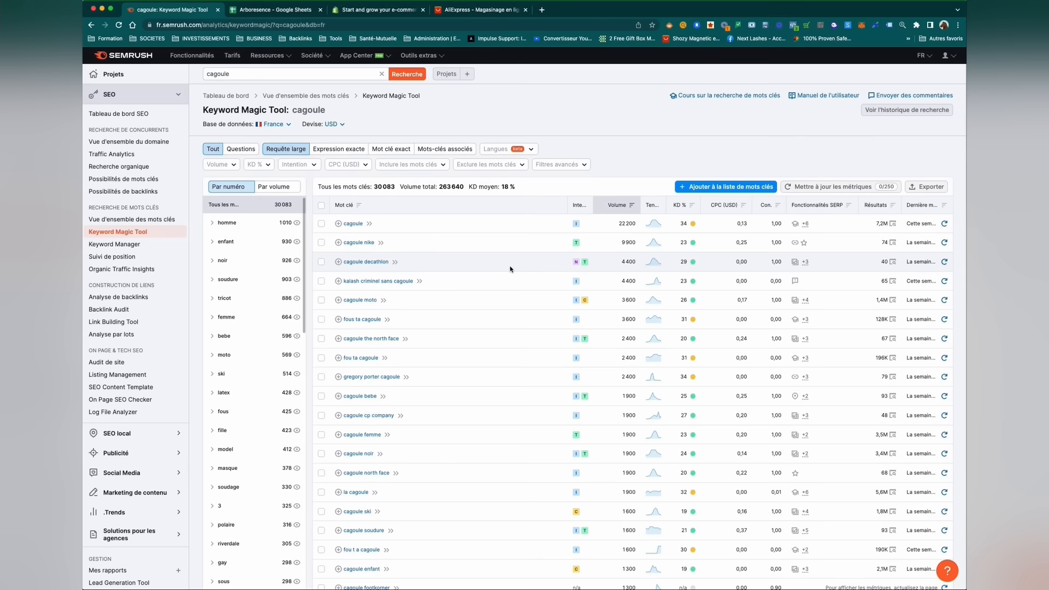
Step: Switch to the Arboresence spreadsheet in Google Sheets, merge D5:H5 and enter the title "Cagoule - 22.000 recherches par mois"
{"action": "left_click", "coordinate": [262, 11]}
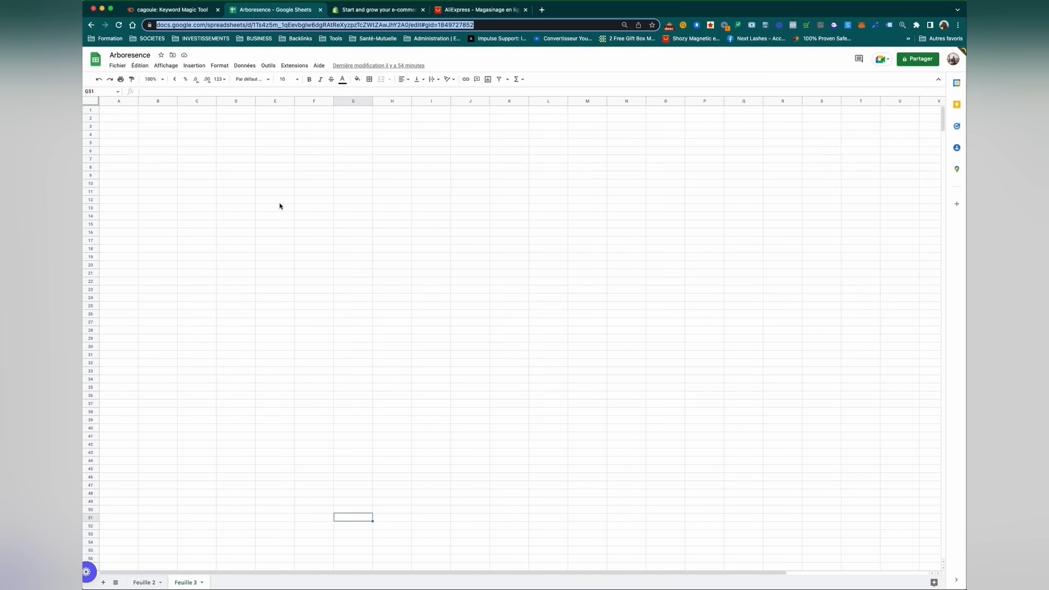
{"action": "right_click", "coordinate": [312, 200]}
{"action": "left_click", "coordinate": [312, 192]}
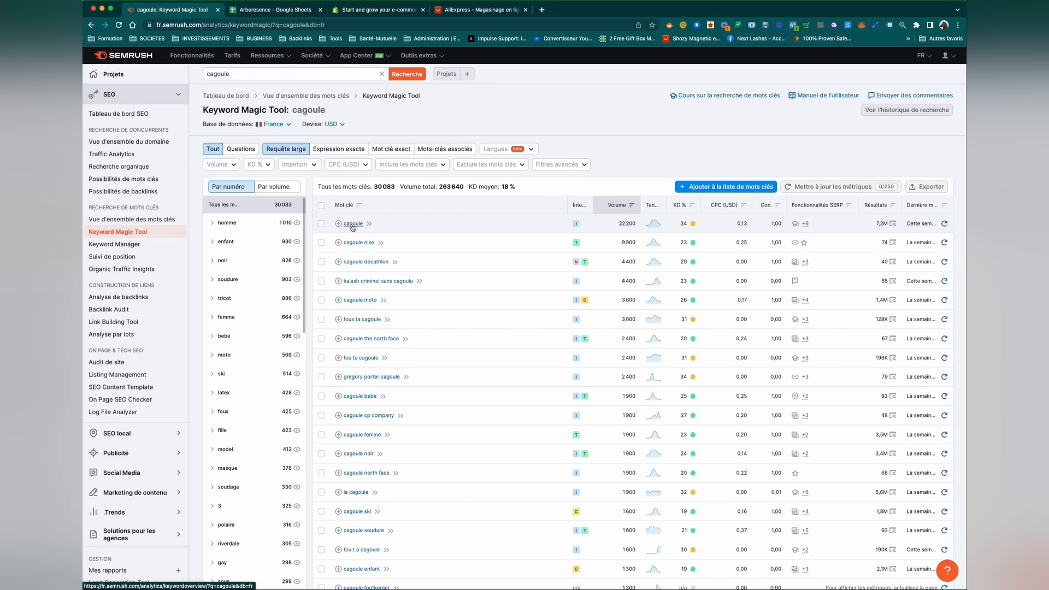
{"action": "left_click", "coordinate": [280, 12]}
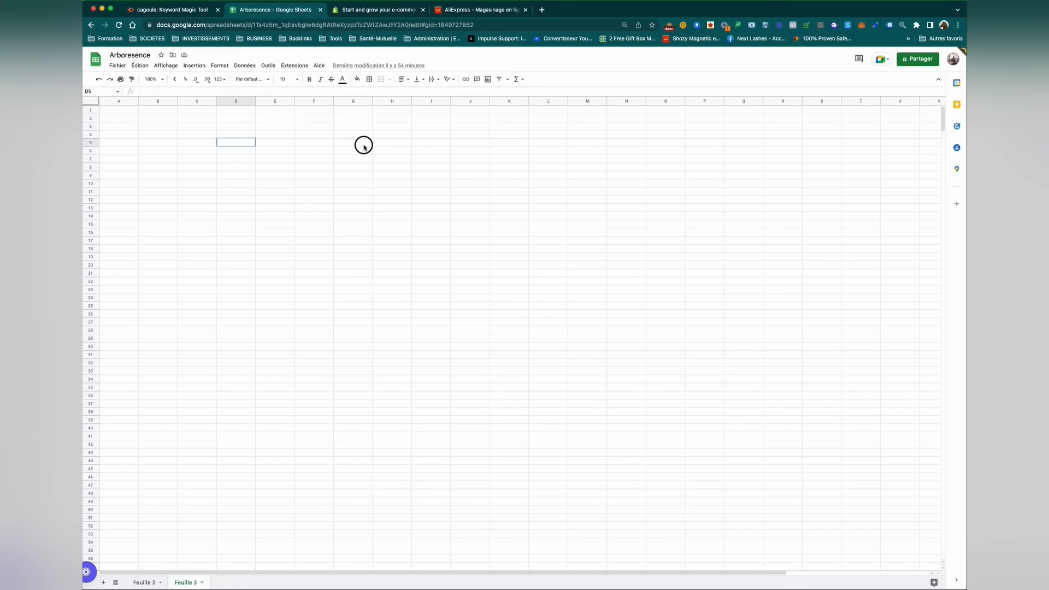
{"action": "left_click_drag", "start_coordinate": [364, 147], "coordinate": [410, 145]}
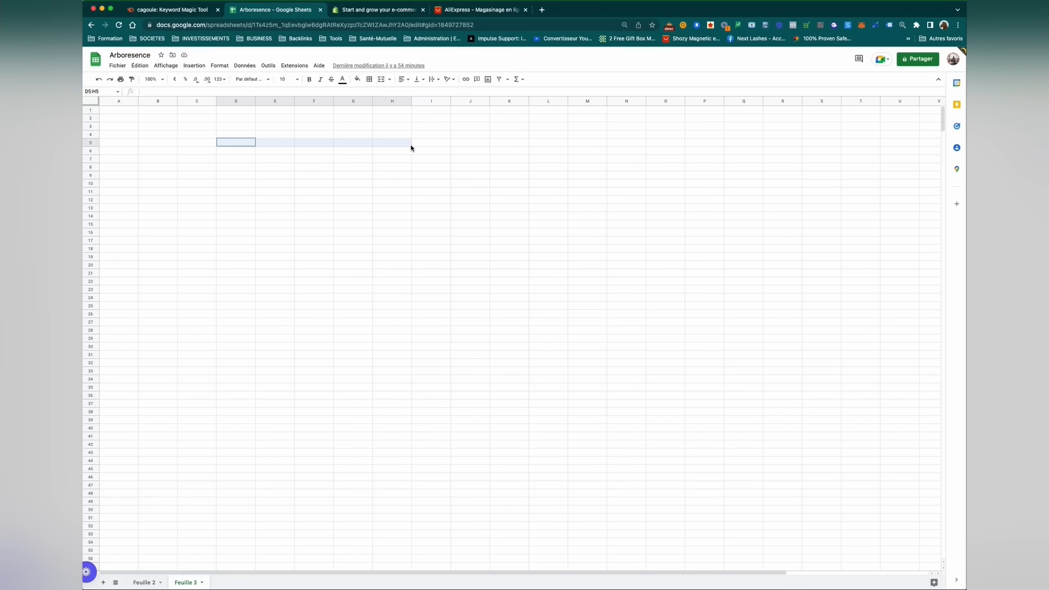
{"action": "left_click", "coordinate": [382, 81]}
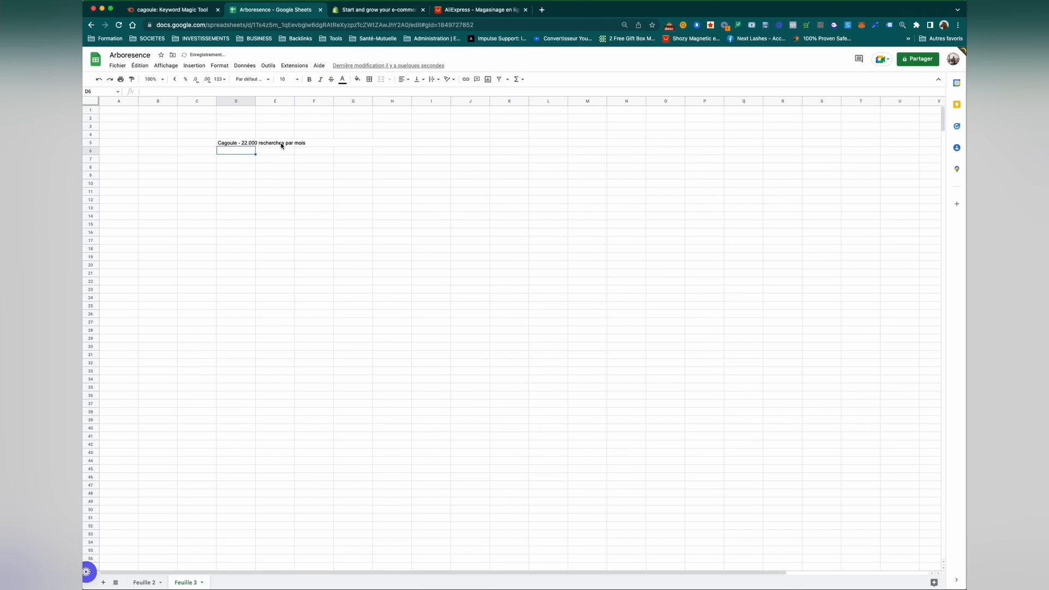
Step: Format the "Cagoule" title cell in bold, centred, with a border around it
{"action": "left_click", "coordinate": [281, 144]}
{"action": "left_click", "coordinate": [309, 80]}
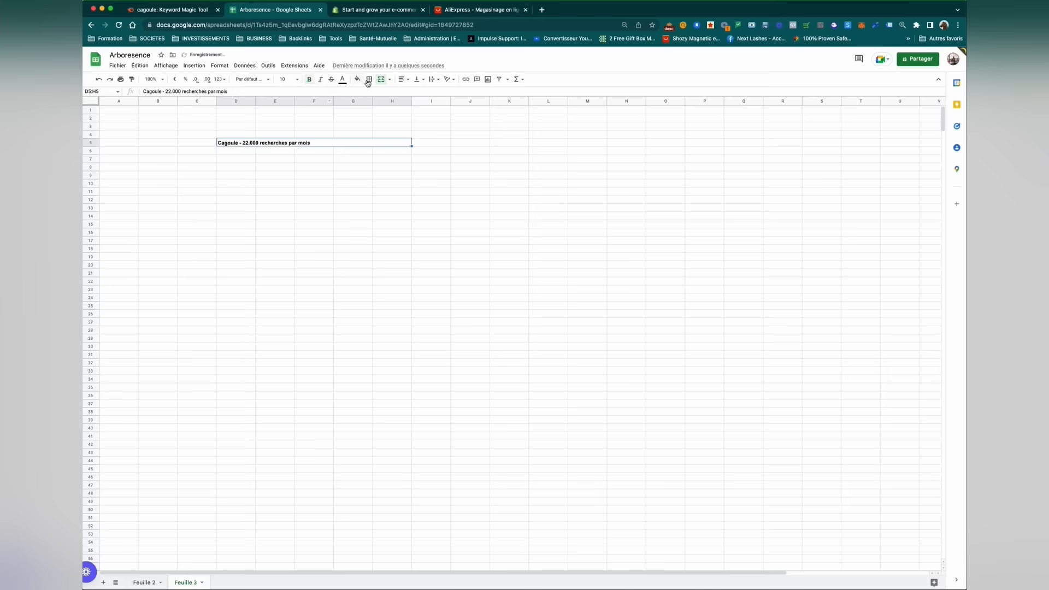
{"action": "left_click", "coordinate": [403, 80]}
{"action": "left_click", "coordinate": [415, 94]}
{"action": "left_click", "coordinate": [450, 209]}
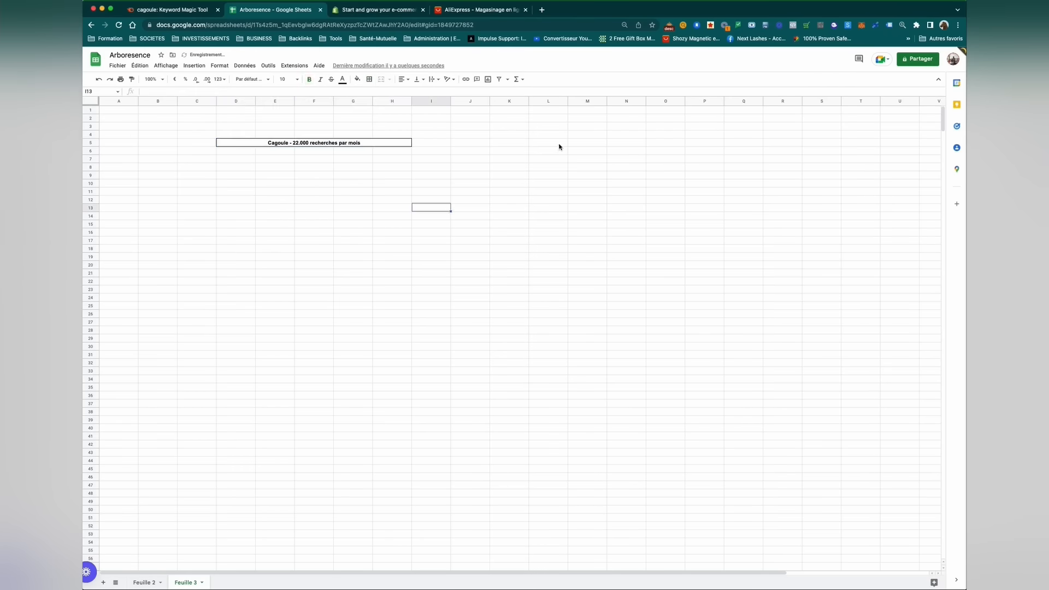
Step: Merge D6:E6 beneath the title and enter the subheading "Activité"
{"action": "left_click", "coordinate": [178, 10]}
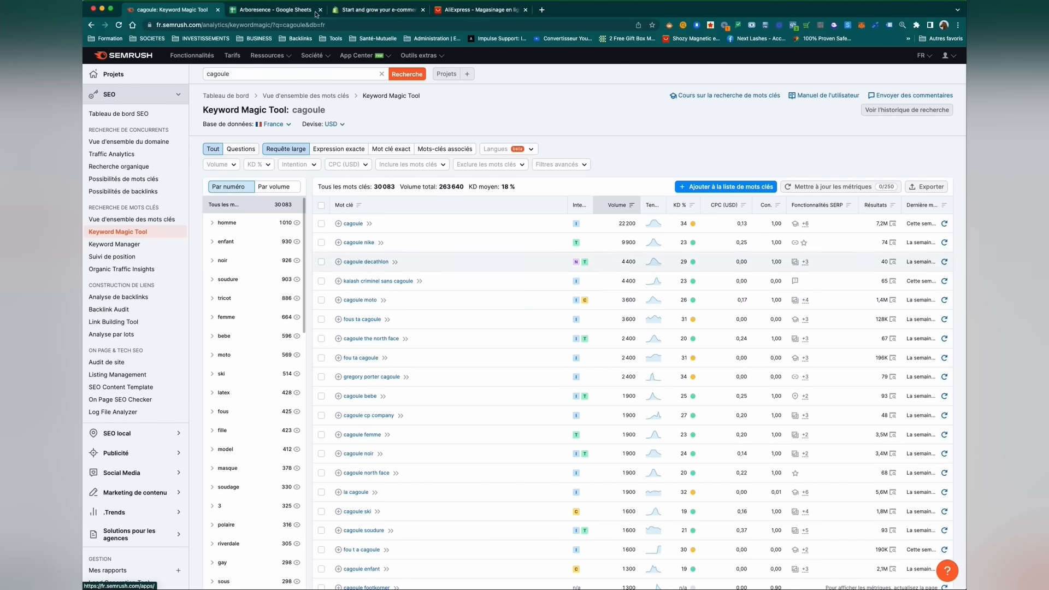
{"action": "left_click", "coordinate": [268, 15]}
{"action": "left_click_drag", "start_coordinate": [227, 154], "coordinate": [270, 152]}
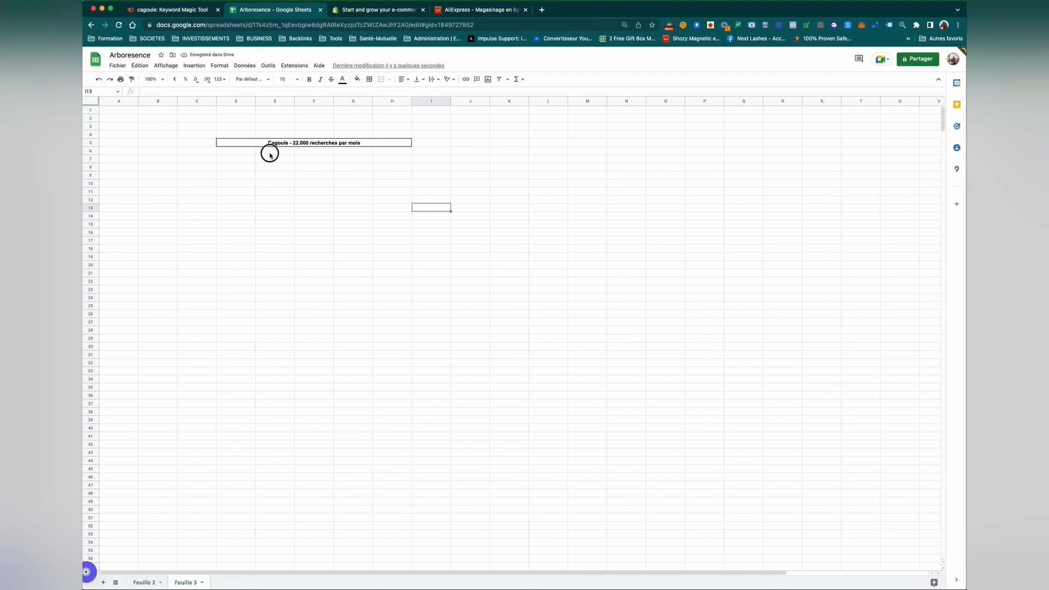
{"action": "left_click", "coordinate": [381, 79]}
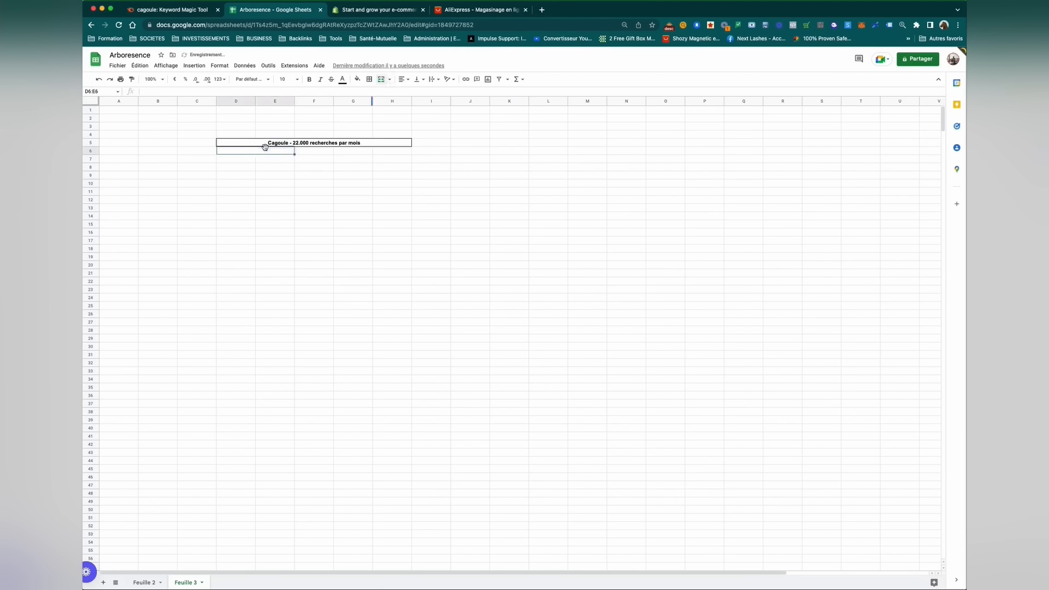
{"action": "double_click", "coordinate": [262, 151]}
{"action": "type", "text": "Activité"}
{"action": "key", "text": "Return"}
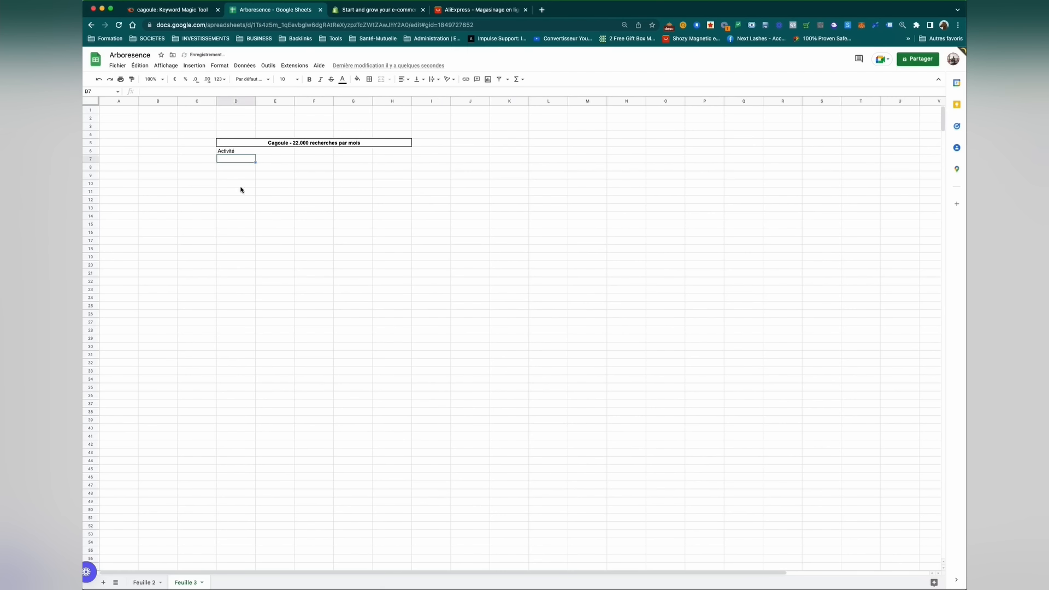
Step: Copy the keyword "cagoule moto" from the Semrush list into D7 of the spreadsheet and enter its volume 3600 in E7
{"action": "left_click", "coordinate": [182, 12]}
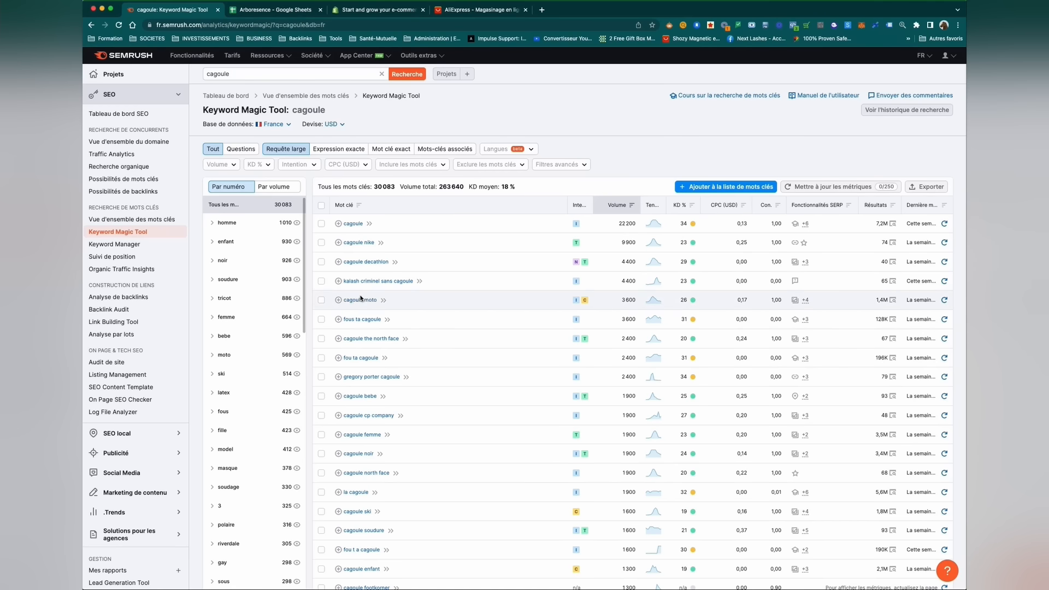
{"action": "triple_click", "coordinate": [361, 298]}
{"action": "key", "text": "ctrl+c"}
{"action": "right_click", "coordinate": [361, 299]}
{"action": "left_click", "coordinate": [410, 358]}
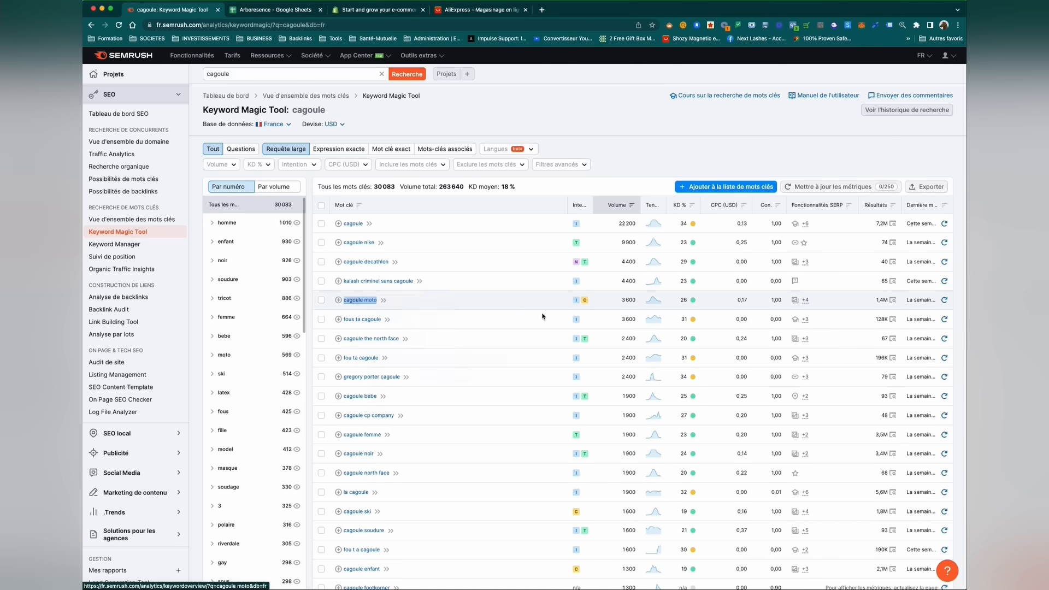
{"action": "left_click", "coordinate": [268, 10]}
{"action": "key", "text": "ctrl+v"}
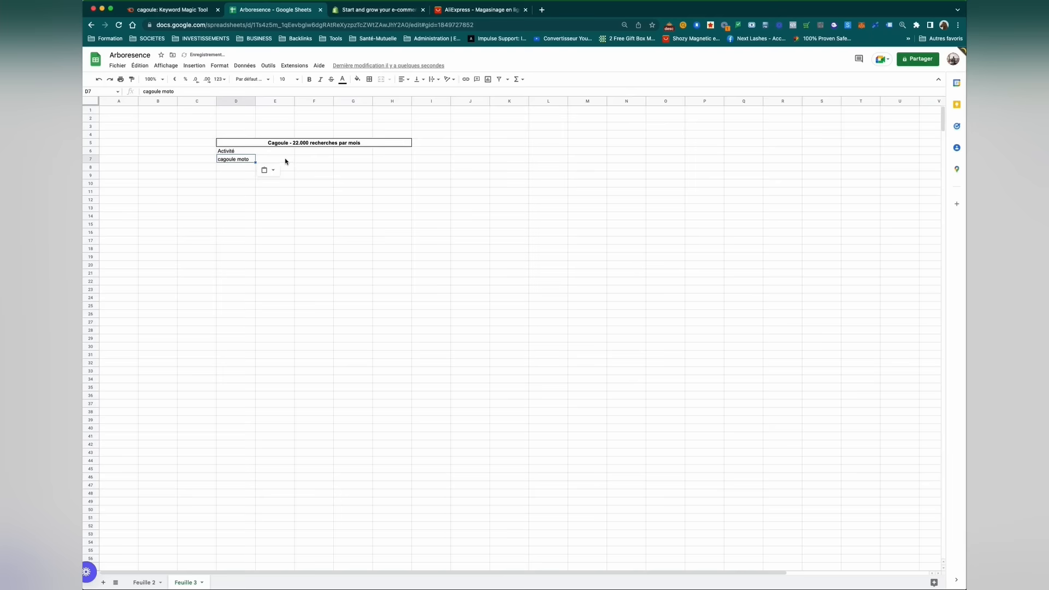
{"action": "left_click", "coordinate": [284, 161]}
{"action": "type", "text": "3"}
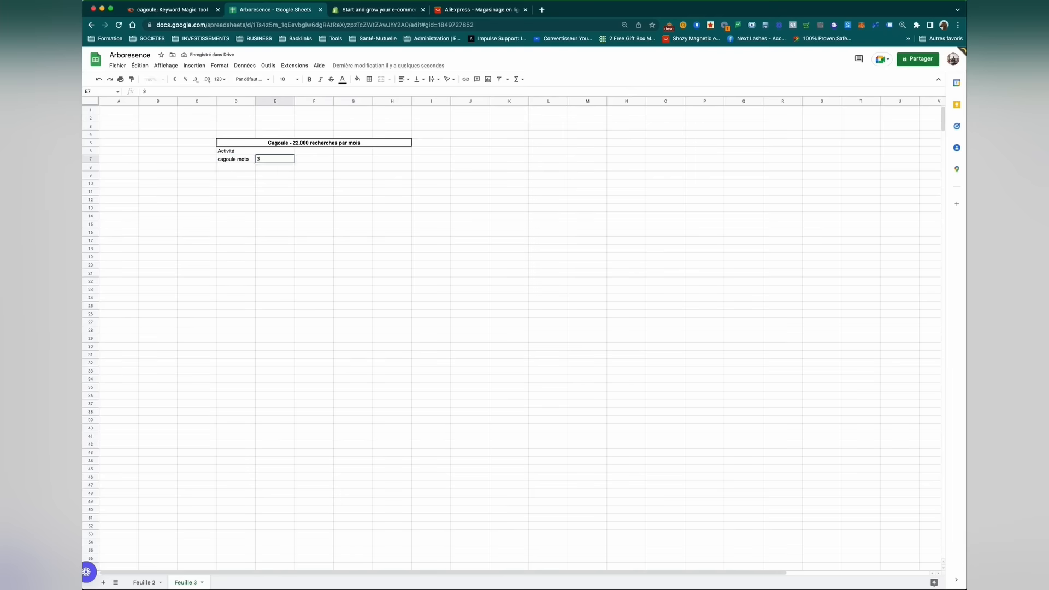
{"action": "type", "text": "600"}
{"action": "key", "text": "Return"}
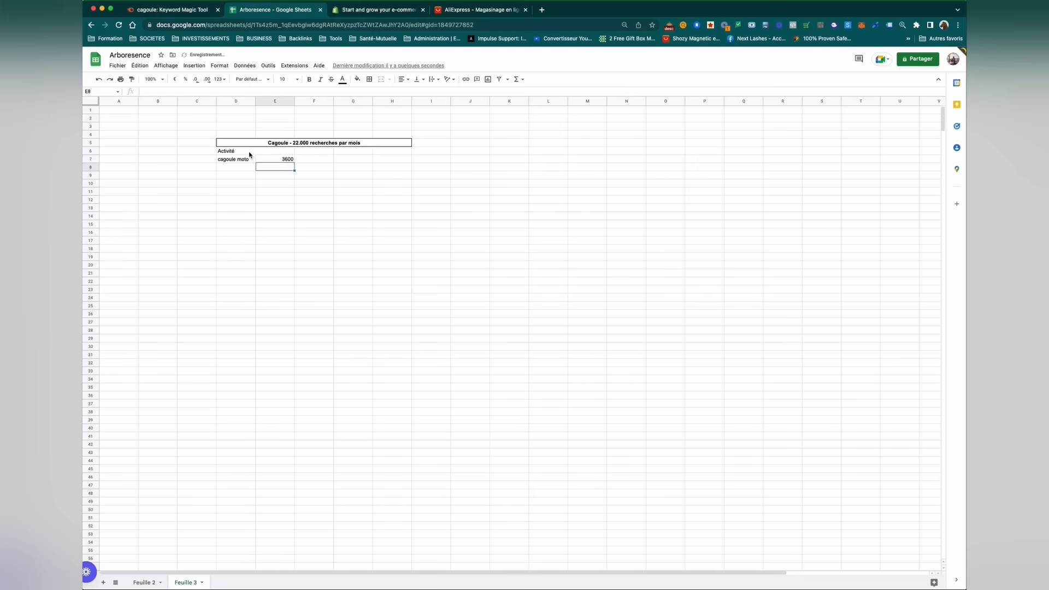
Step: Centre the cells beneath the title row and make the "Activité" subheading bold
{"action": "left_click_drag", "start_coordinate": [251, 152], "coordinate": [475, 267]}
{"action": "left_click", "coordinate": [238, 191]}
{"action": "left_click", "coordinate": [403, 80]}
{"action": "left_click", "coordinate": [412, 92]}
{"action": "left_click", "coordinate": [523, 327]}
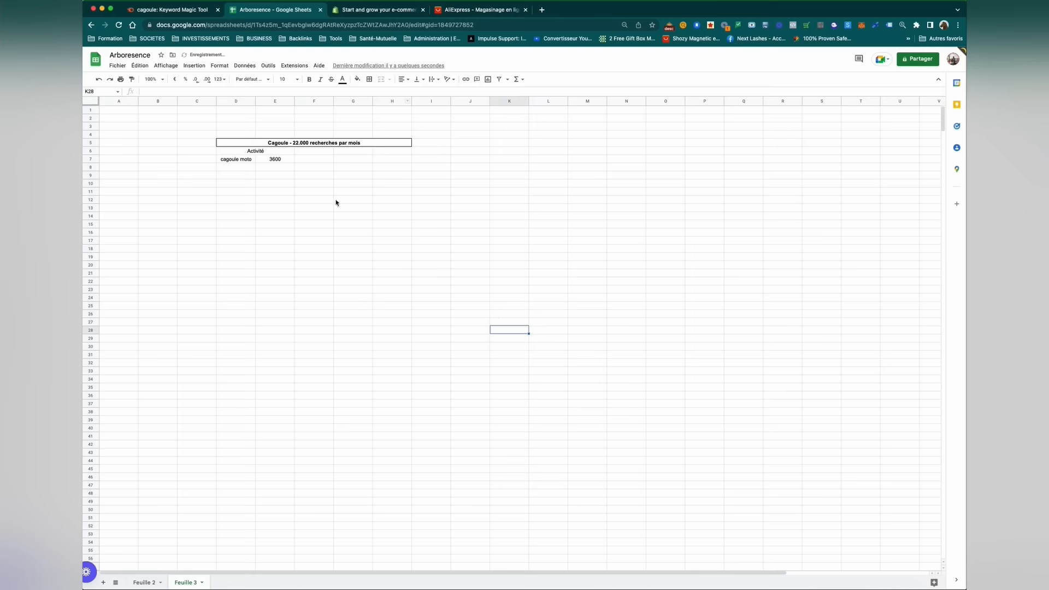
{"action": "left_click", "coordinate": [272, 153]}
{"action": "left_click", "coordinate": [309, 80]}
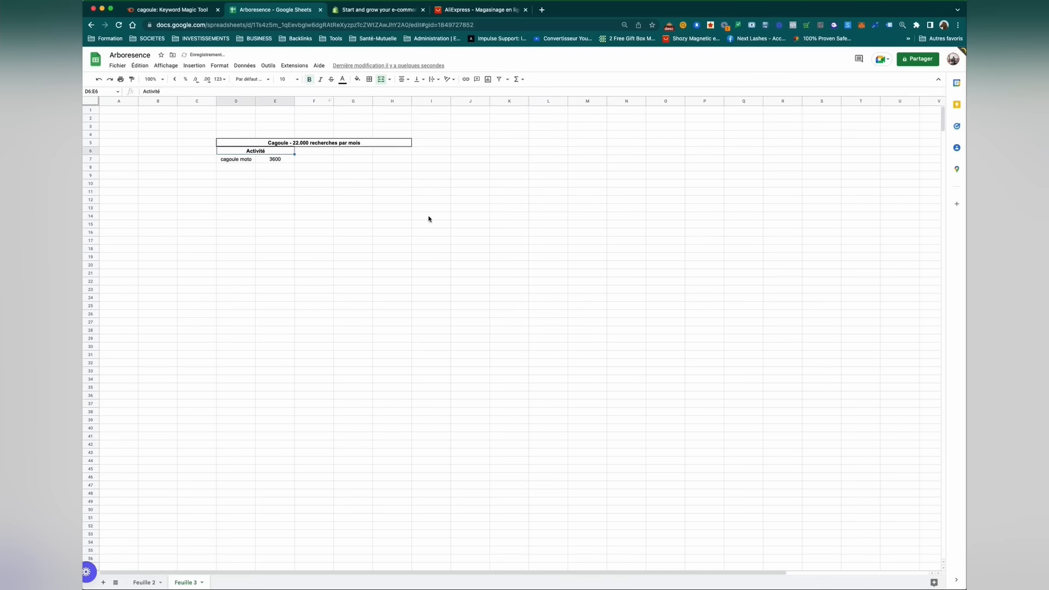
{"action": "left_click", "coordinate": [340, 206]}
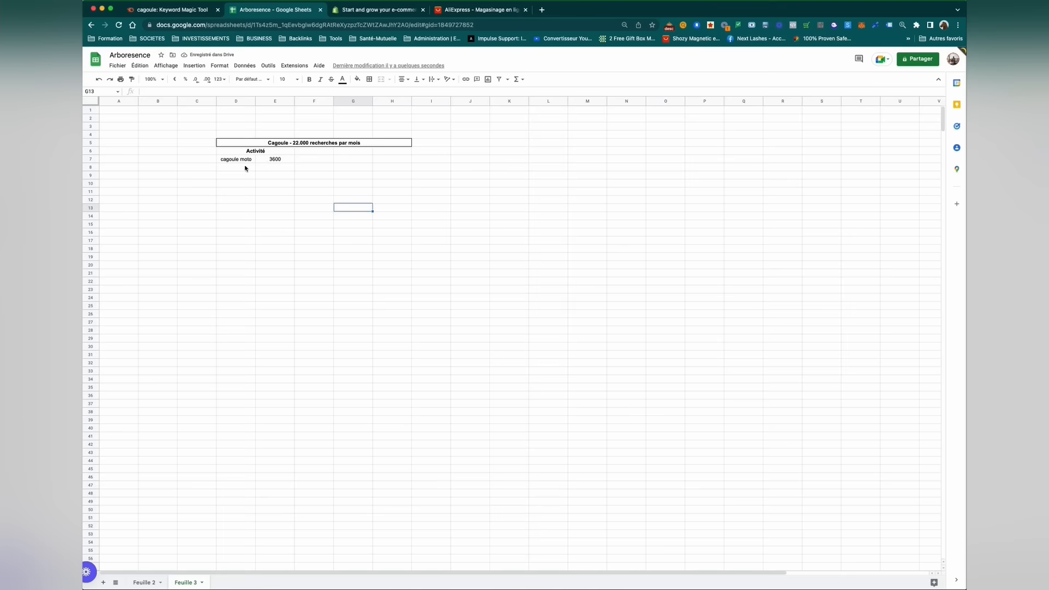
{"action": "left_click_drag", "start_coordinate": [246, 168], "coordinate": [271, 194]}
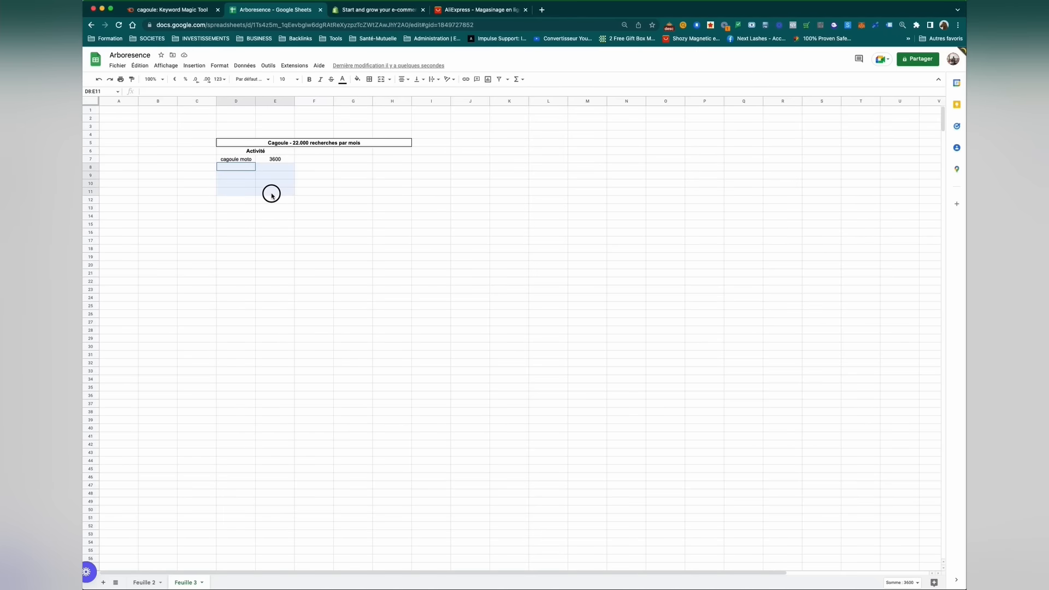
{"action": "left_click", "coordinate": [392, 208]}
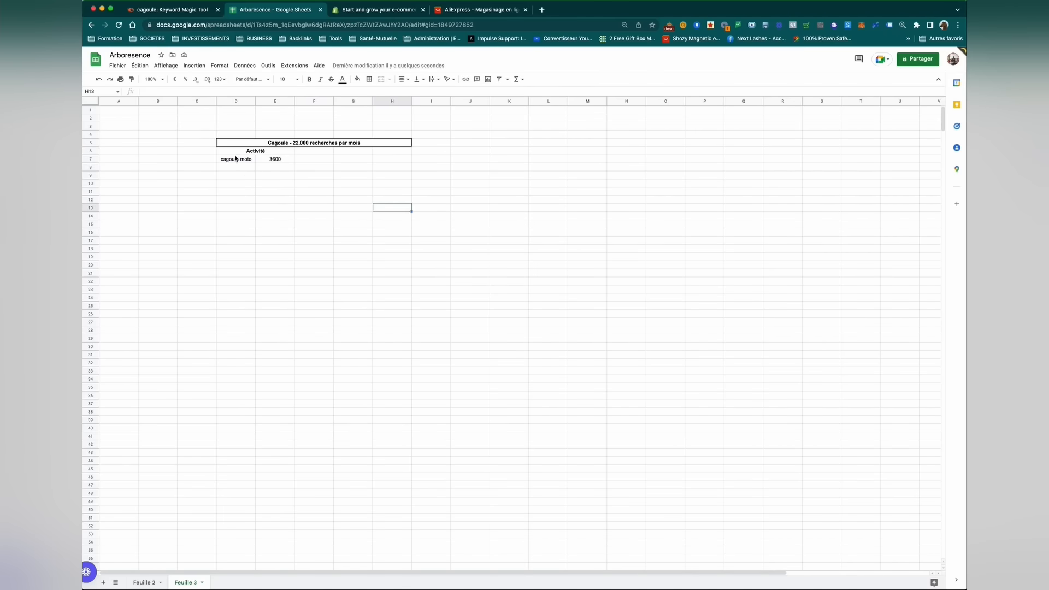
Step: Copy the keyword "cagoule ski" from the Semrush list into D8 of the spreadsheet and enter its volume 1600 in E8
{"action": "left_click", "coordinate": [169, 10]}
{"action": "scroll", "coordinate": [372, 336], "scroll_direction": "down", "scroll_amount": 2}
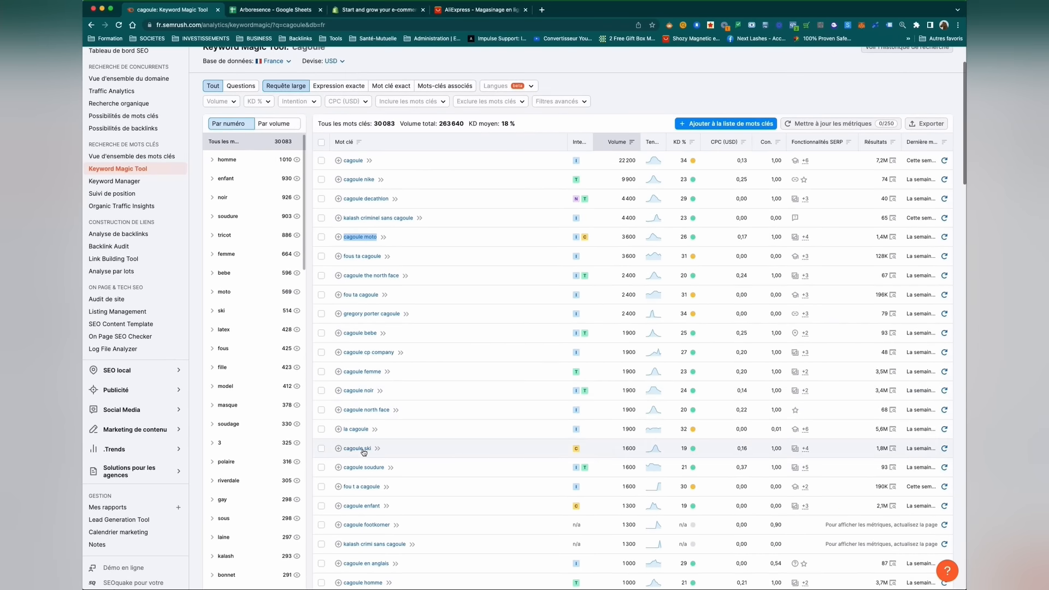
{"action": "right_click", "coordinate": [358, 448]}
{"action": "key", "text": "super+c"}
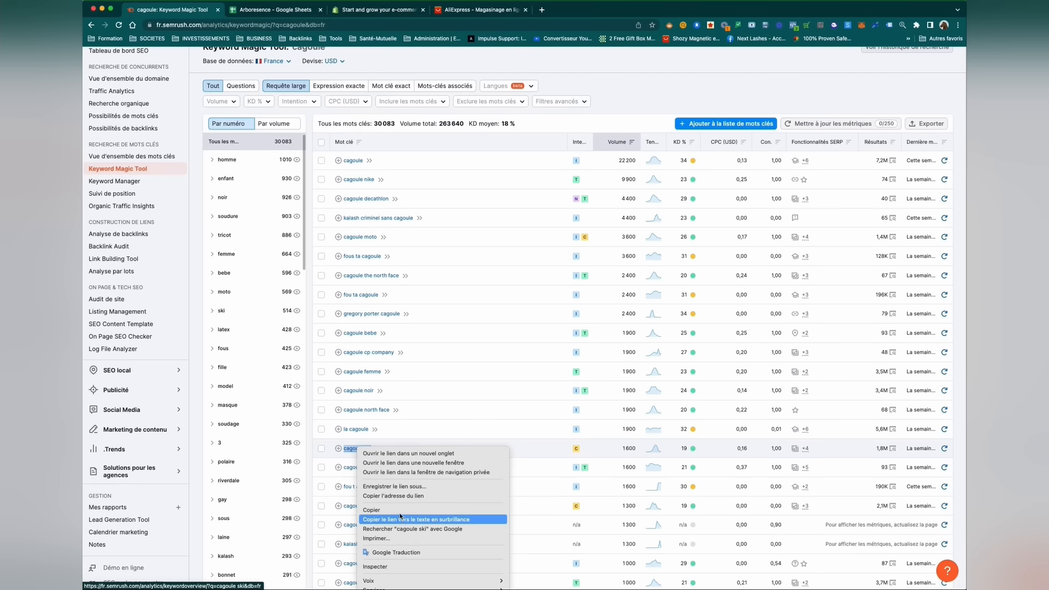
{"action": "left_click", "coordinate": [376, 509]}
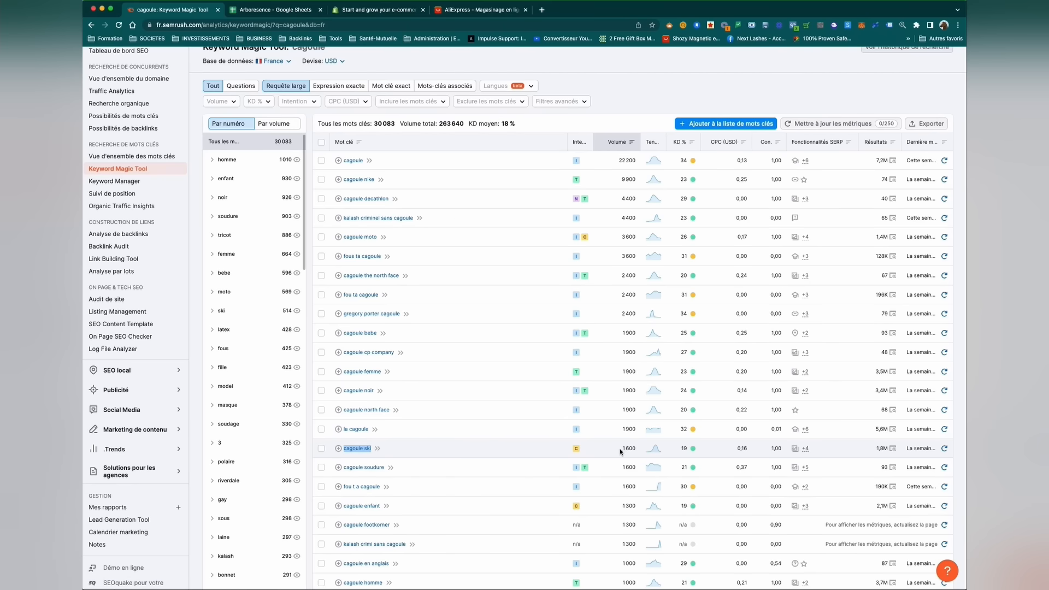
{"action": "left_click", "coordinate": [271, 9]}
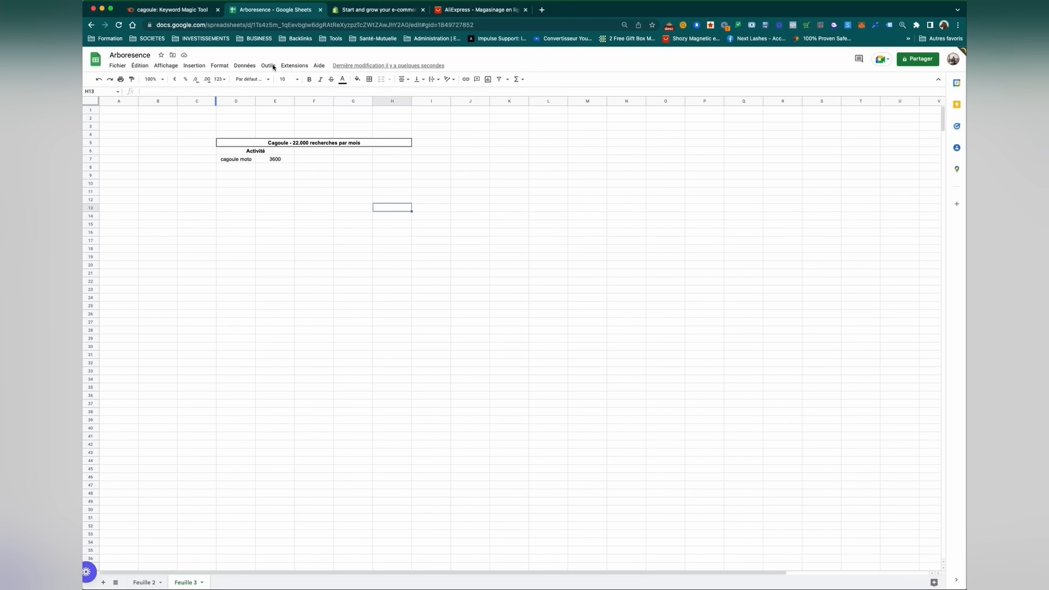
{"action": "left_click", "coordinate": [227, 166]}
{"action": "key", "text": "super+v"}
{"action": "left_click", "coordinate": [277, 167]}
{"action": "type", "text": "1"}
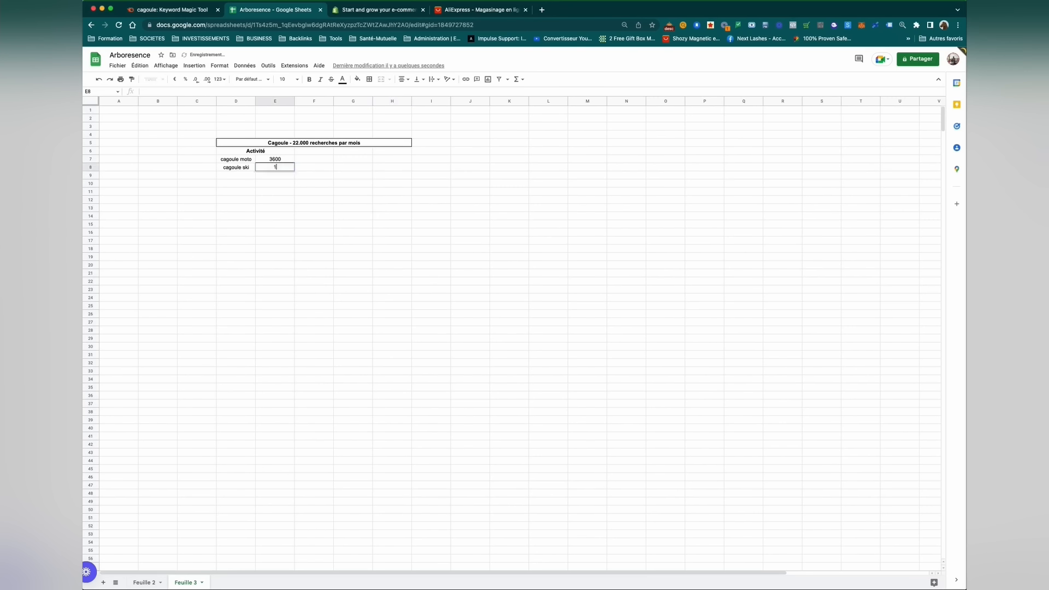
{"action": "type", "text": "600"}
{"action": "key", "text": "Return"}
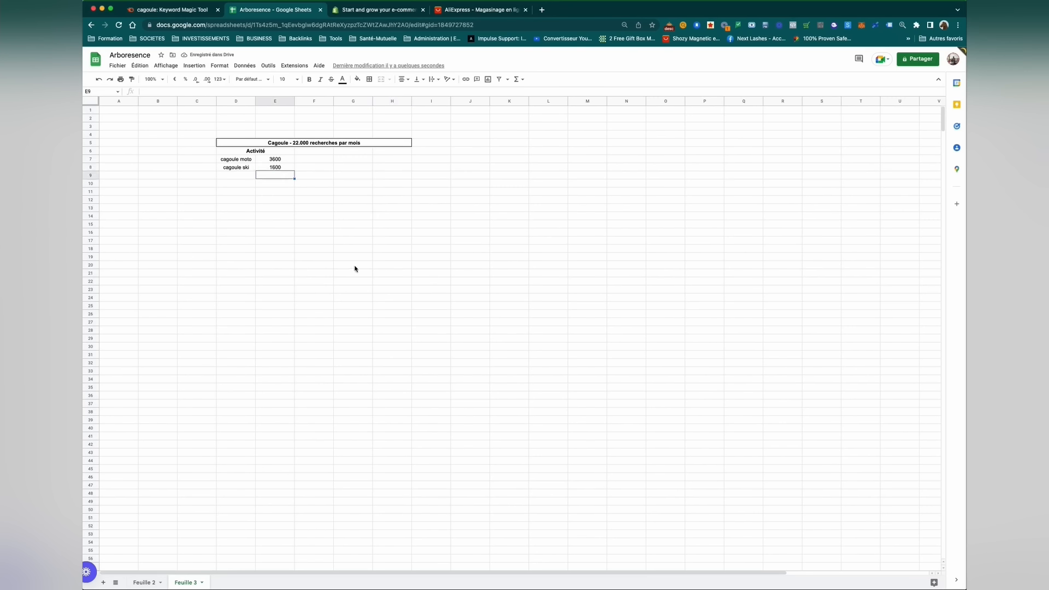
{"action": "left_click", "coordinate": [276, 153]}
{"action": "left_click_drag", "start_coordinate": [326, 152], "coordinate": [430, 152]}
{"action": "left_click", "coordinate": [497, 208]}
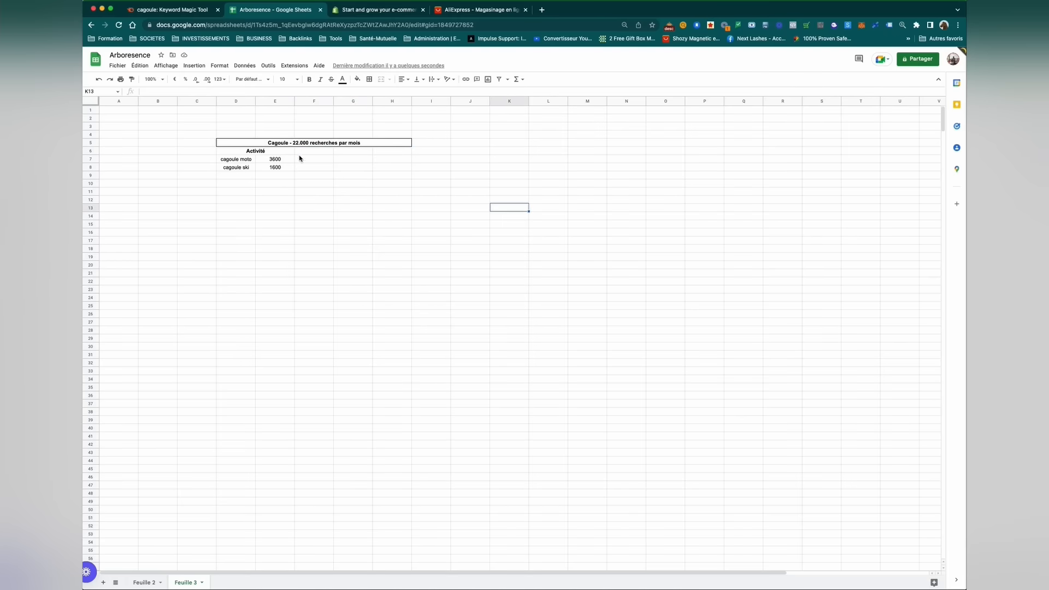
Step: Look through the Semrush keyword list for another activity-related term and copy the keyword "cagoule surf"
{"action": "left_click", "coordinate": [167, 9]}
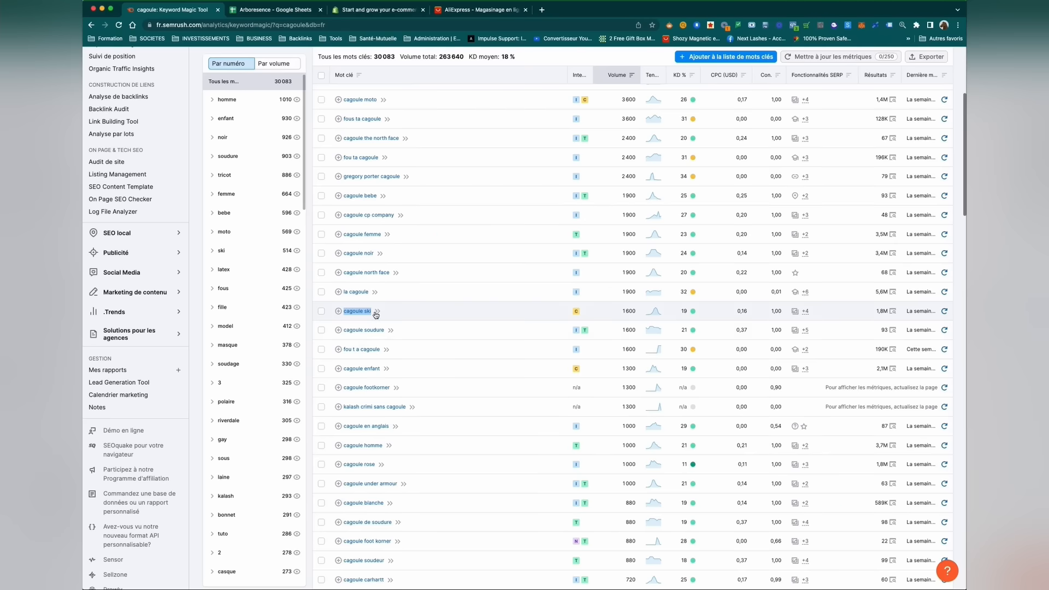
{"action": "scroll", "coordinate": [425, 385], "scroll_direction": "down", "scroll_amount": 3}
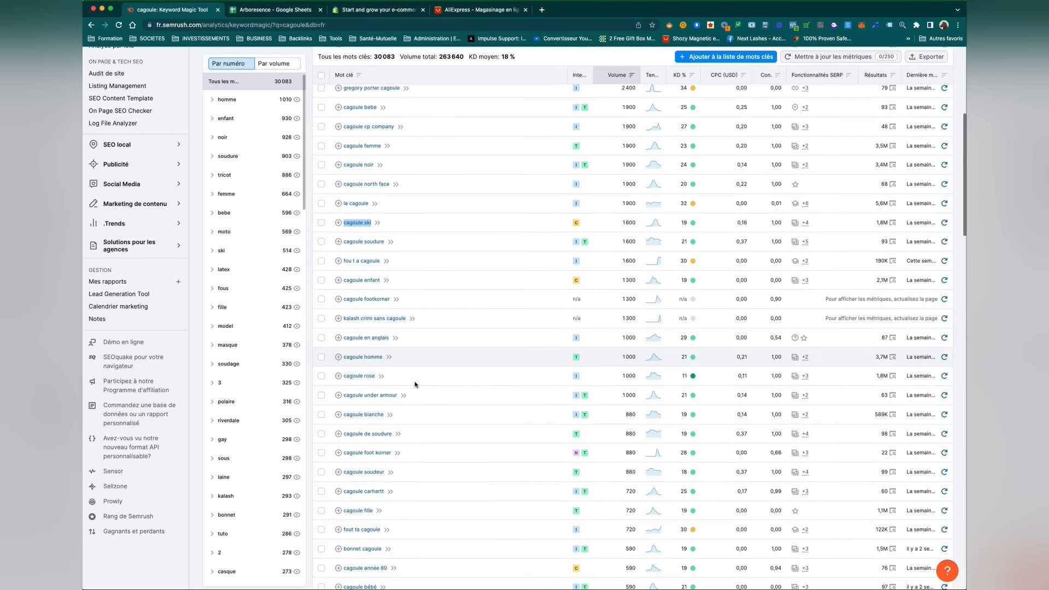
{"action": "scroll", "coordinate": [421, 410], "scroll_direction": "down", "scroll_amount": 3}
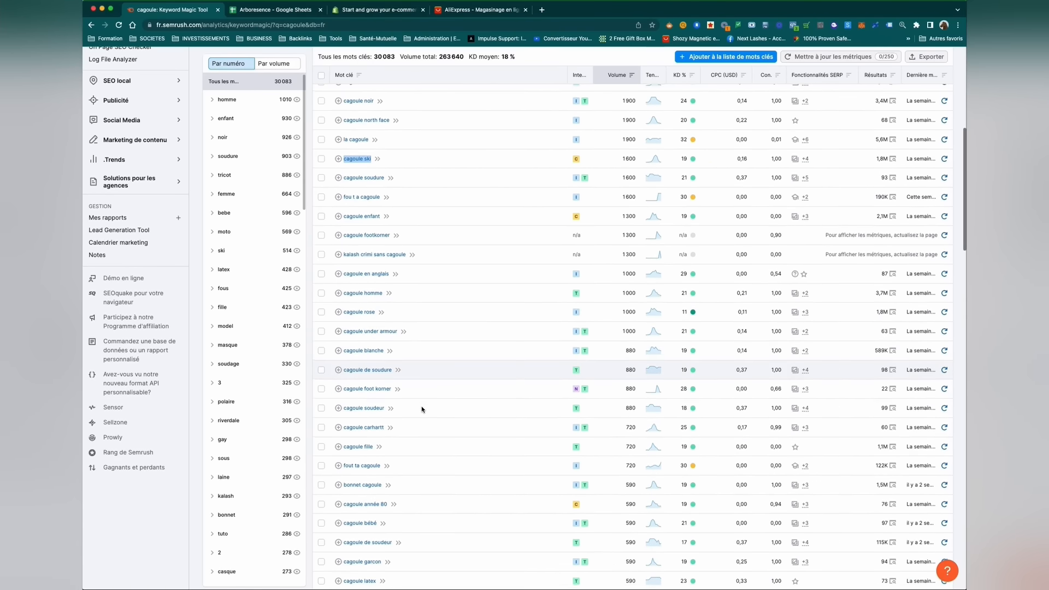
{"action": "scroll", "coordinate": [396, 416], "scroll_direction": "down", "scroll_amount": 3}
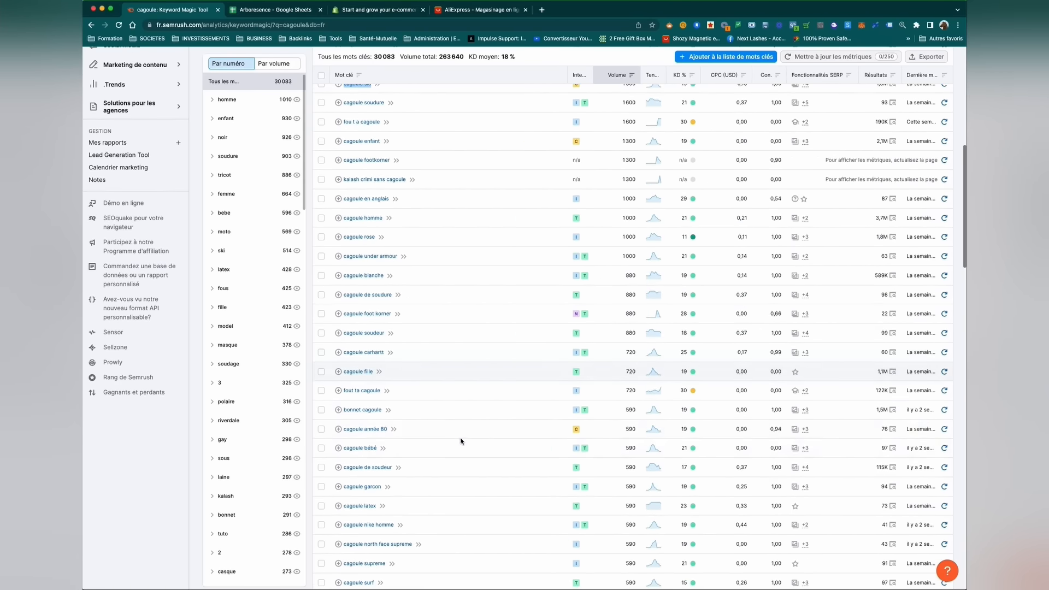
{"action": "scroll", "coordinate": [393, 428], "scroll_direction": "down", "scroll_amount": 2}
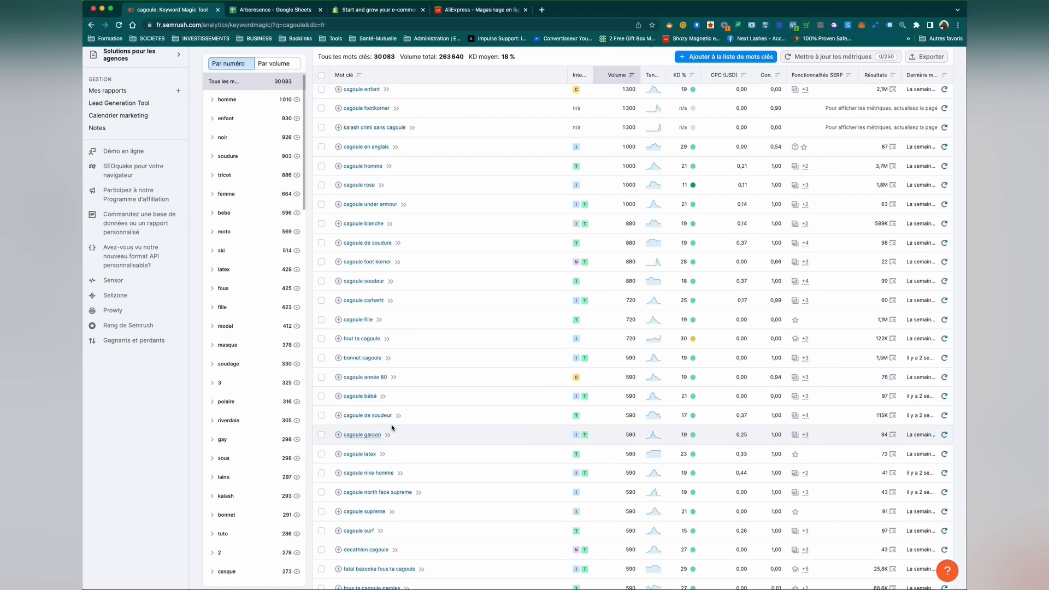
{"action": "scroll", "coordinate": [415, 440], "scroll_direction": "down", "scroll_amount": 2}
{"action": "scroll", "coordinate": [382, 421], "scroll_direction": "down", "scroll_amount": 4}
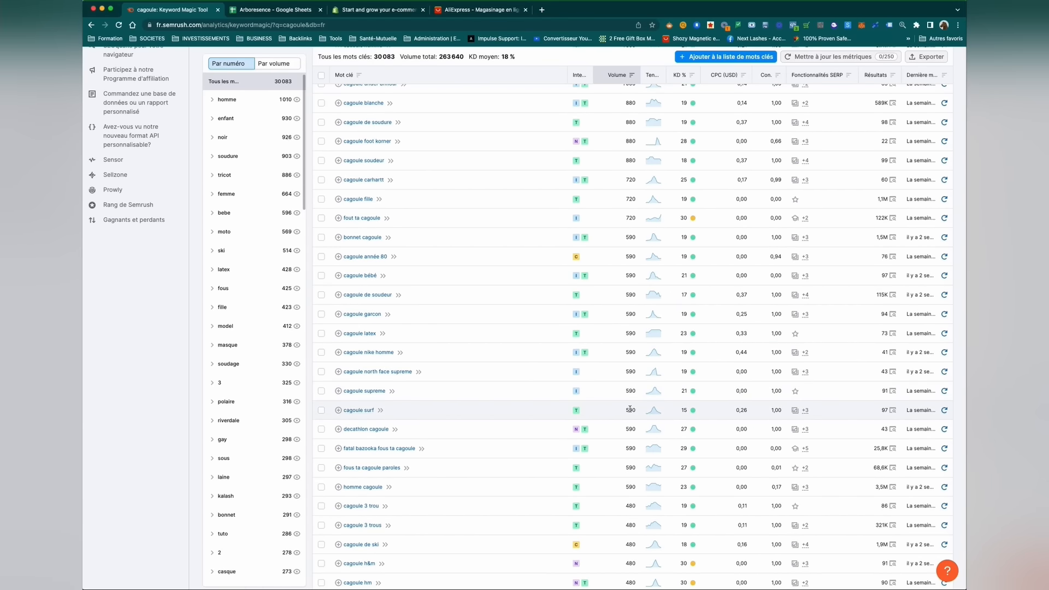
{"action": "left_click_drag", "start_coordinate": [426, 410], "coordinate": [345, 410]}
{"action": "right_click", "coordinate": [349, 411]}
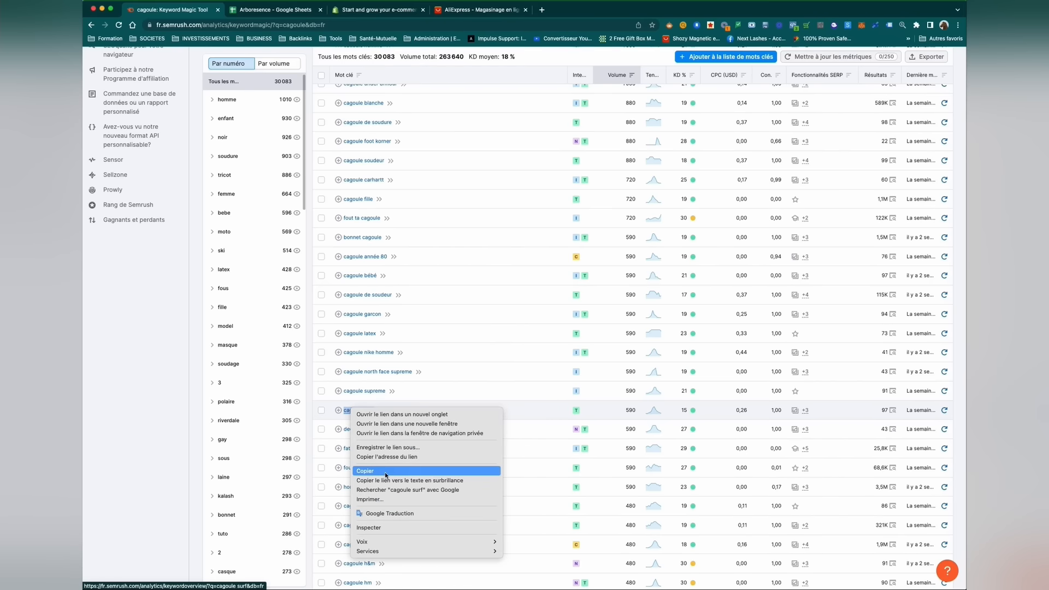
{"action": "left_click", "coordinate": [385, 471]}
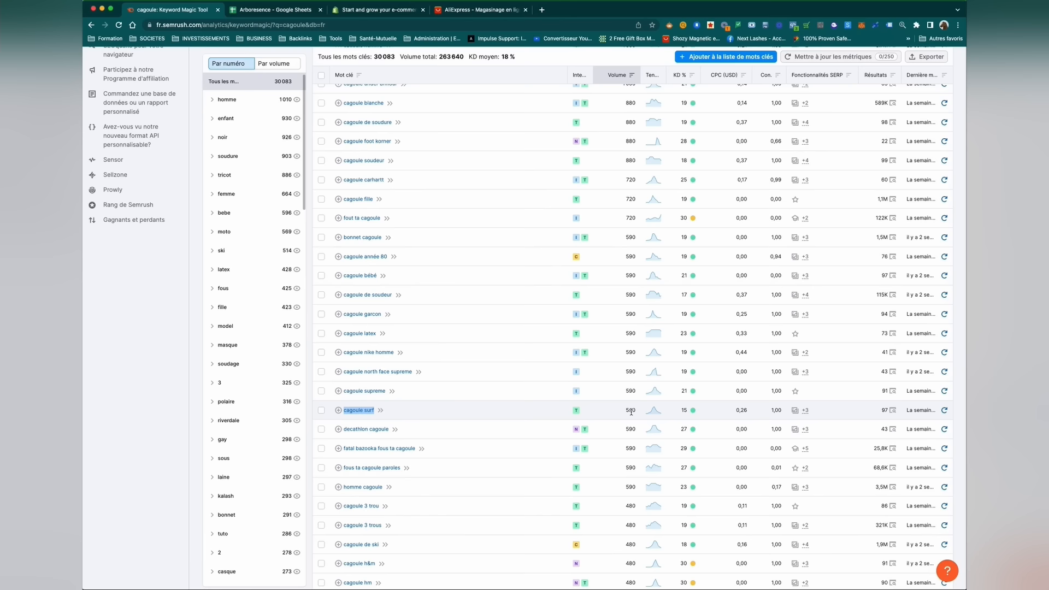
Step: Paste "cagoule surf" into D9 of the Google Sheets spreadsheet and enter its volume 590 in E9
{"action": "left_click", "coordinate": [282, 10]}
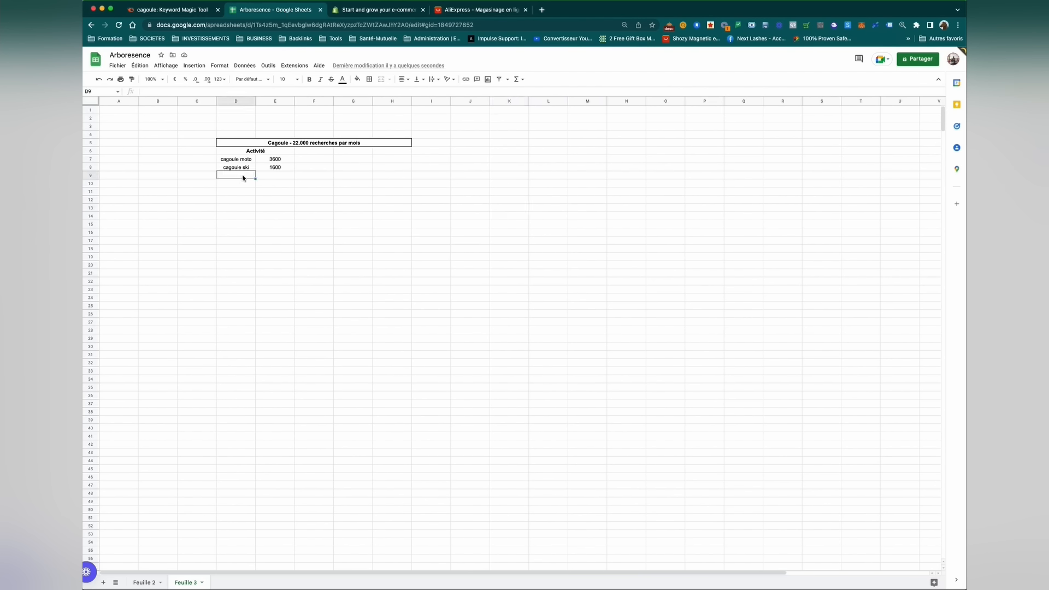
{"action": "left_click", "coordinate": [167, 10]}
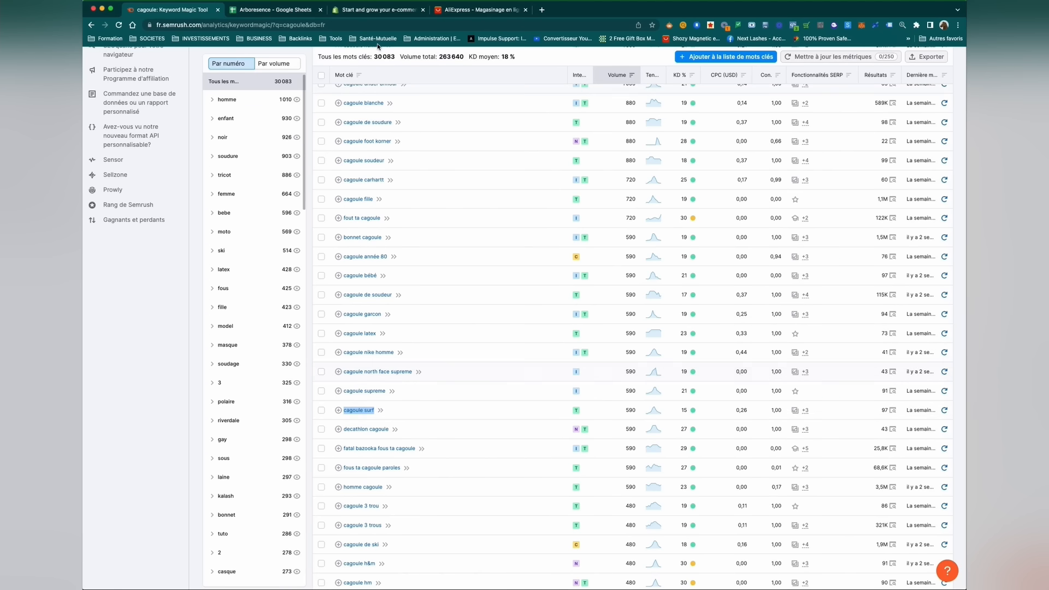
{"action": "left_click", "coordinate": [353, 9]}
{"action": "left_click", "coordinate": [282, 10]}
{"action": "key", "text": "Right"}
{"action": "type", "text": "590"}
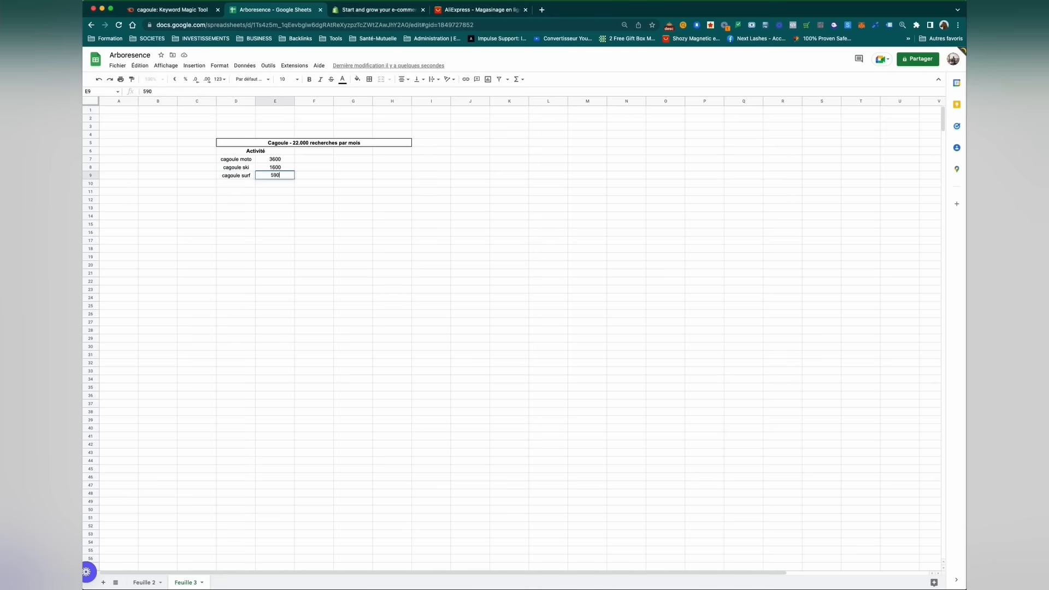
{"action": "key", "text": "Return"}
{"action": "left_click", "coordinate": [331, 218]}
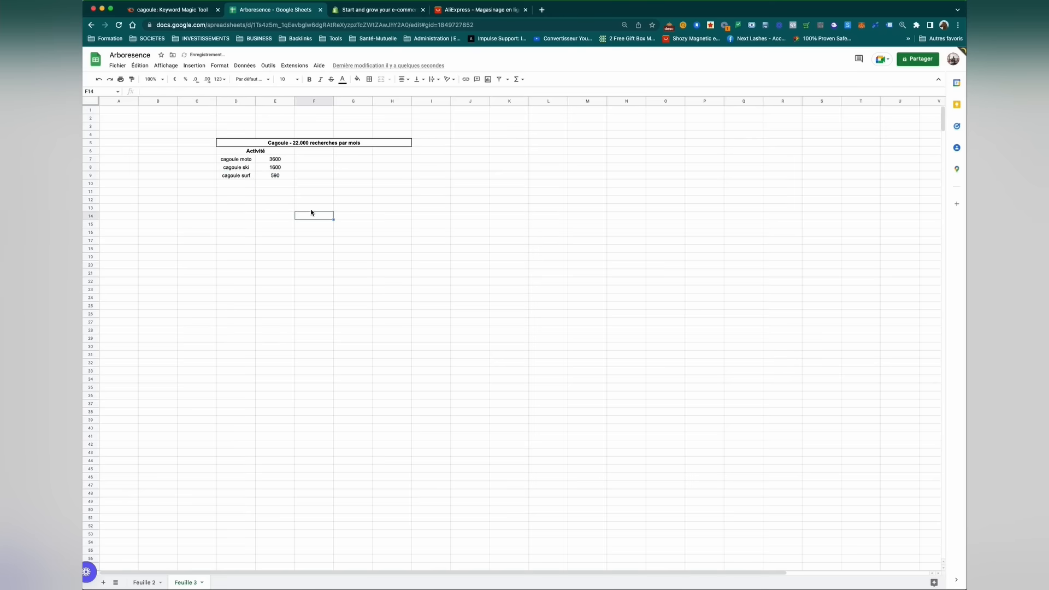
Step: Apply all borders to the "Activité" block D6:E9
{"action": "left_click_drag", "start_coordinate": [235, 153], "coordinate": [276, 176]}
{"action": "left_click", "coordinate": [369, 79]}
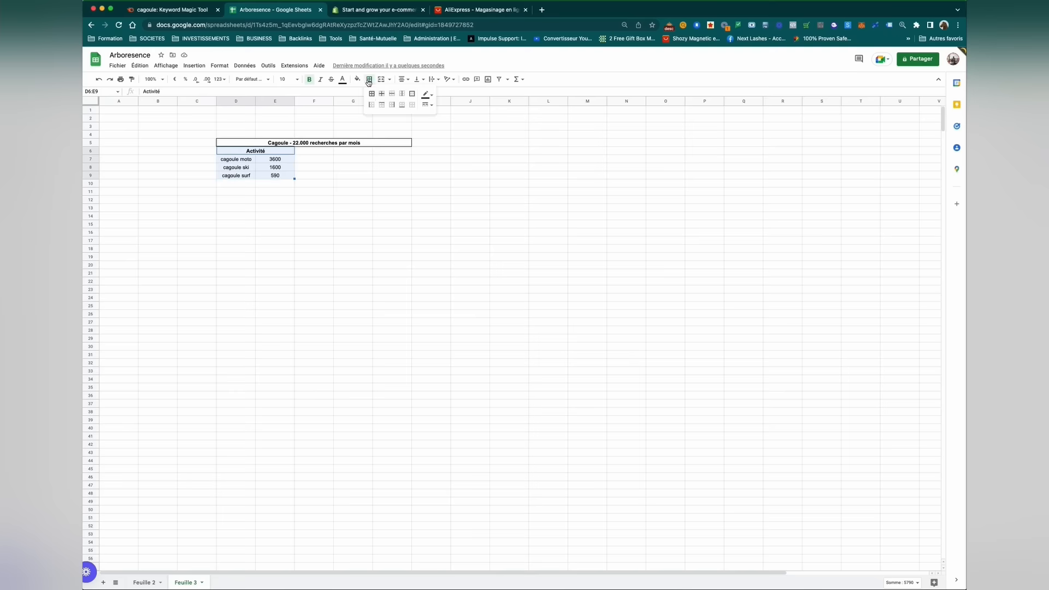
{"action": "left_click", "coordinate": [371, 94]}
{"action": "left_click", "coordinate": [417, 260]}
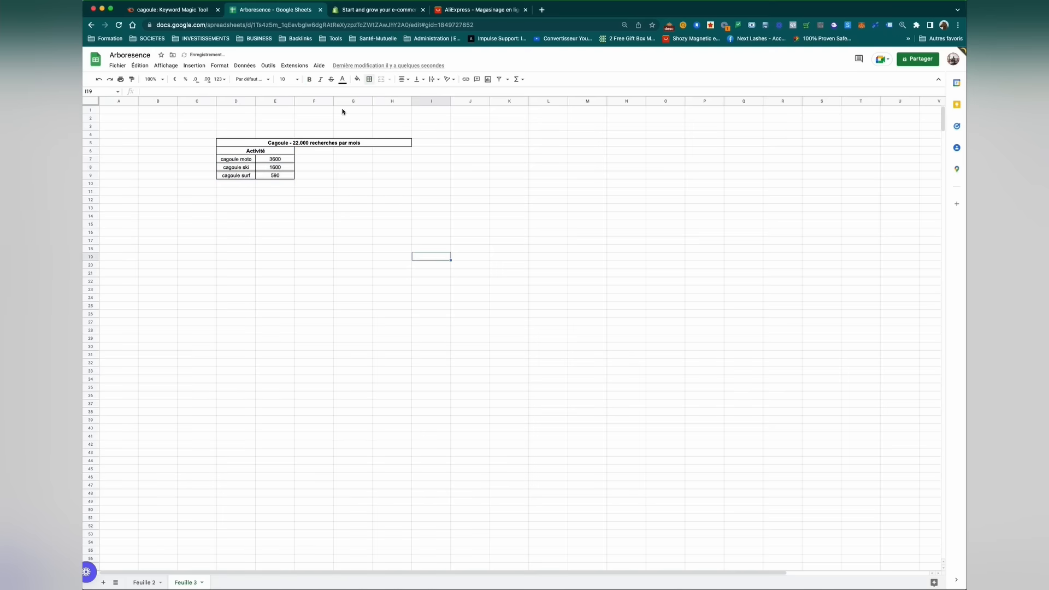
Step: Merge F6:G6 beside the "Activité" subheading and enter the subheading "Catégorie"
{"action": "left_click_drag", "start_coordinate": [325, 152], "coordinate": [355, 150]}
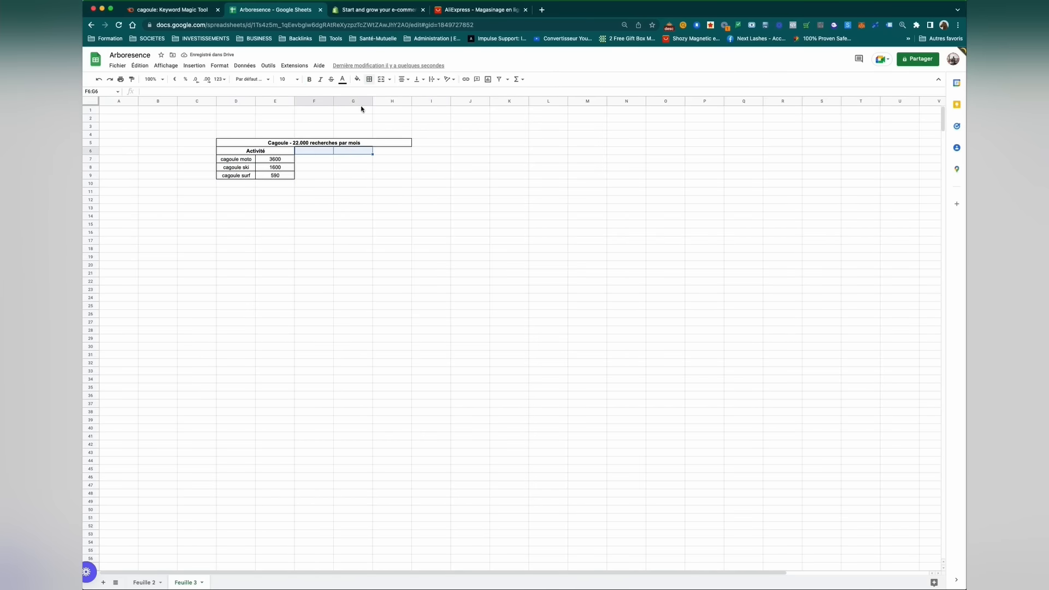
{"action": "left_click", "coordinate": [381, 81]}
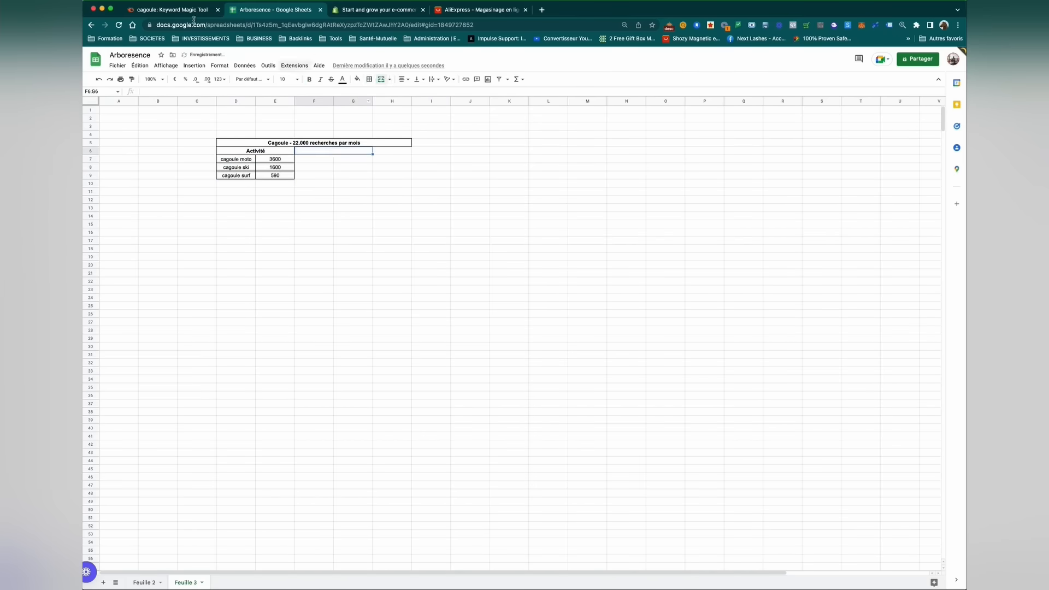
{"action": "left_click", "coordinate": [188, 11]}
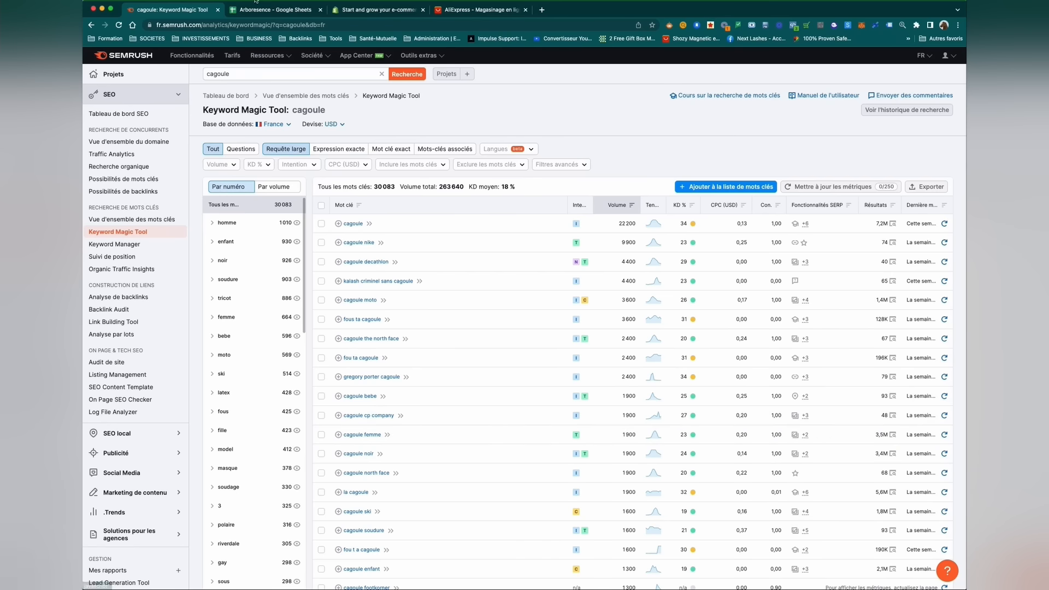
{"action": "left_click", "coordinate": [354, 10]}
{"action": "left_click", "coordinate": [290, 10]}
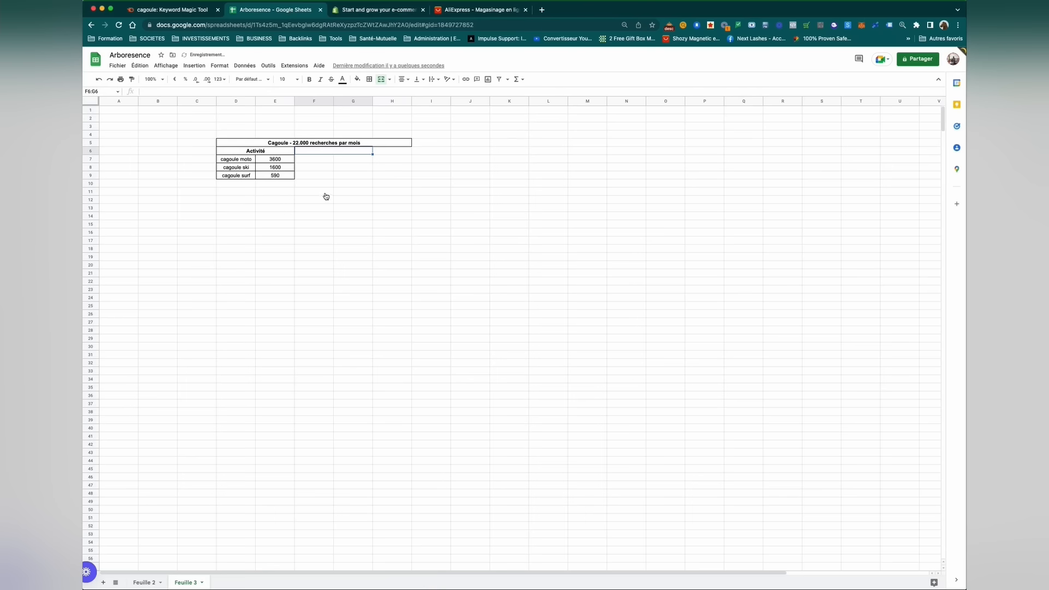
Step: Copy the keyword "cagoule bebe" from the Semrush list into F7 of the spreadsheet and enter its volume 1900 in G7
{"action": "key", "text": "ctrl+shift+Tab"}
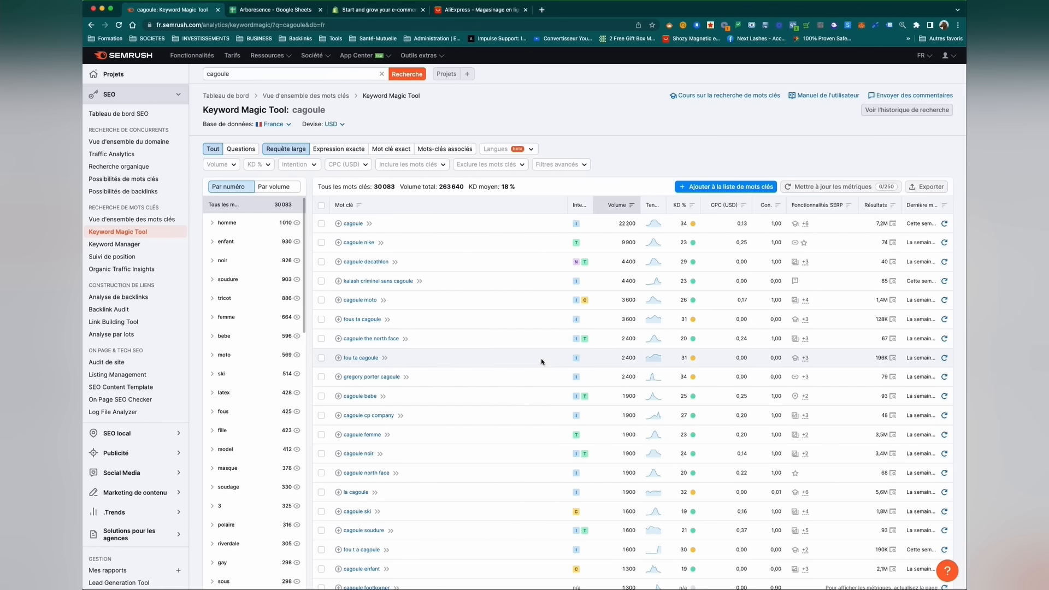
{"action": "right_click", "coordinate": [365, 398]}
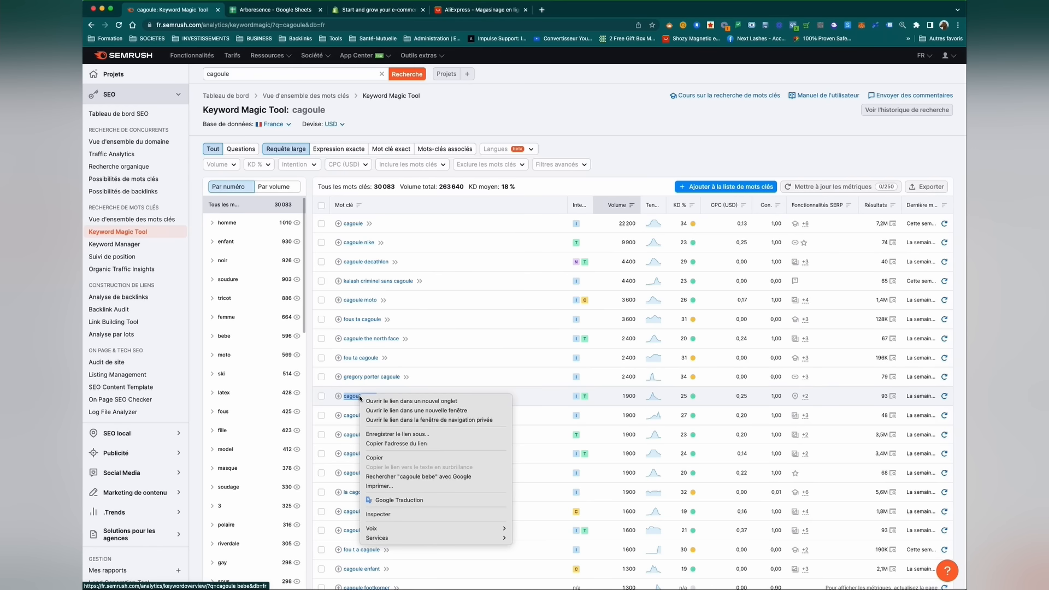
{"action": "left_click", "coordinate": [406, 459]}
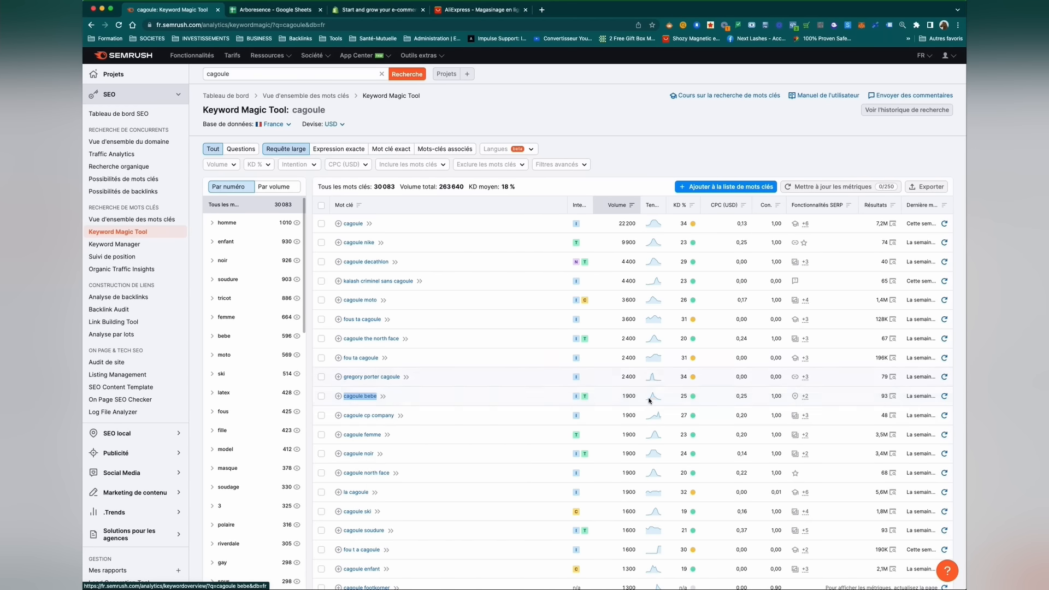
{"action": "key", "text": "ctrl+Tab"}
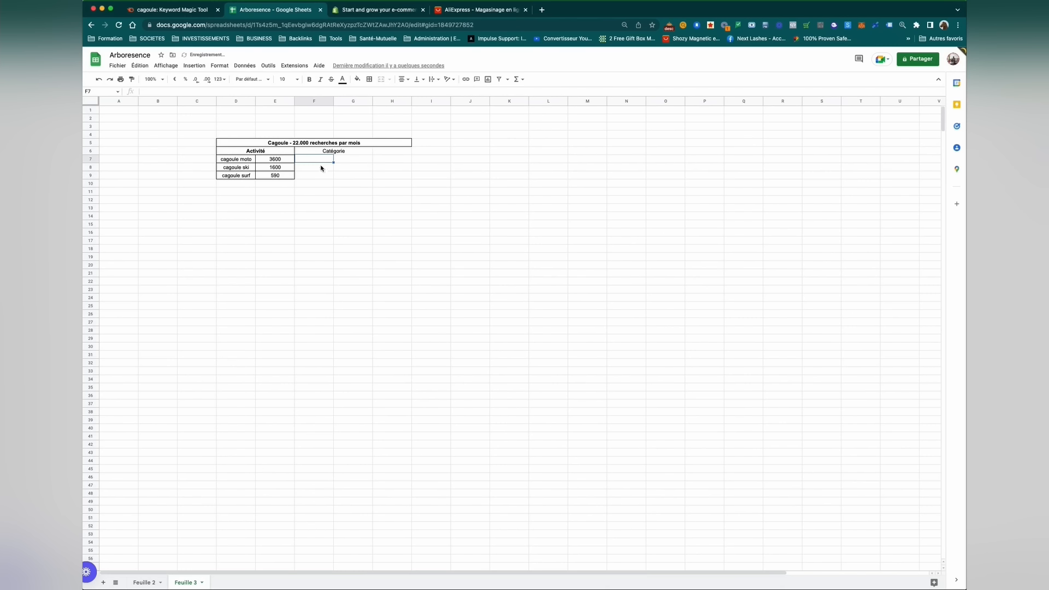
{"action": "type", "text": "cagoule bebe\t1900"}
Step: Apply all borders to the "Catégorie" block F6:G10
{"action": "left_click", "coordinate": [353, 167]}
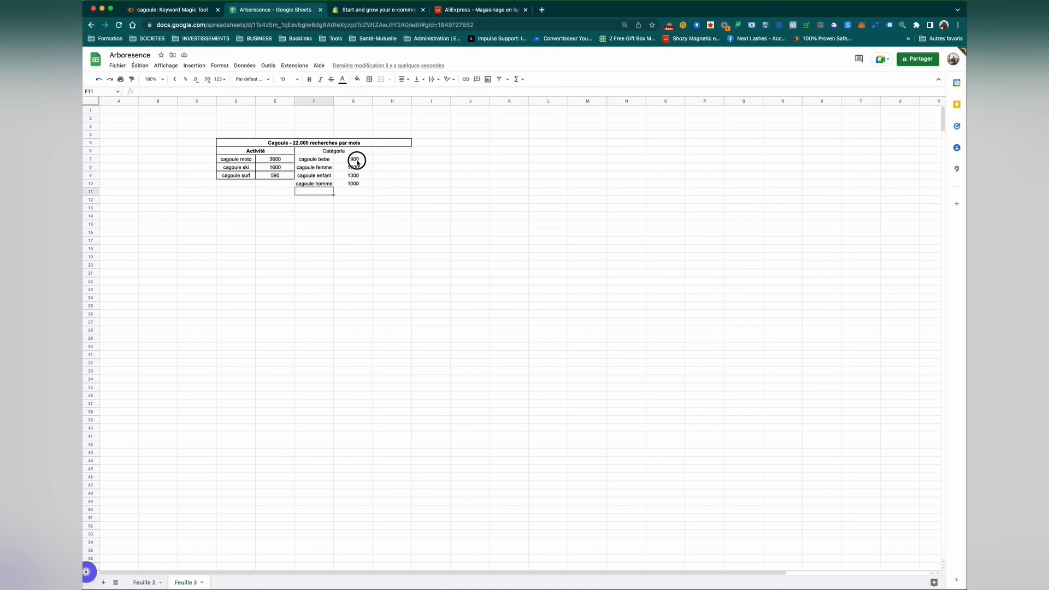
{"action": "left_click_drag", "start_coordinate": [351, 158], "coordinate": [359, 185]}
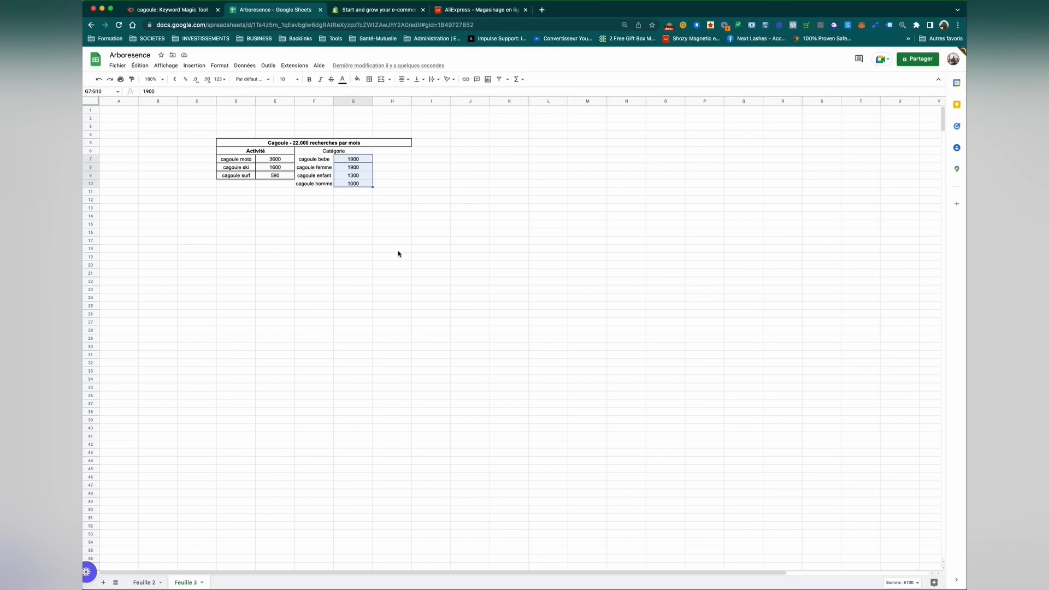
{"action": "left_click_drag", "start_coordinate": [315, 155], "coordinate": [348, 181]}
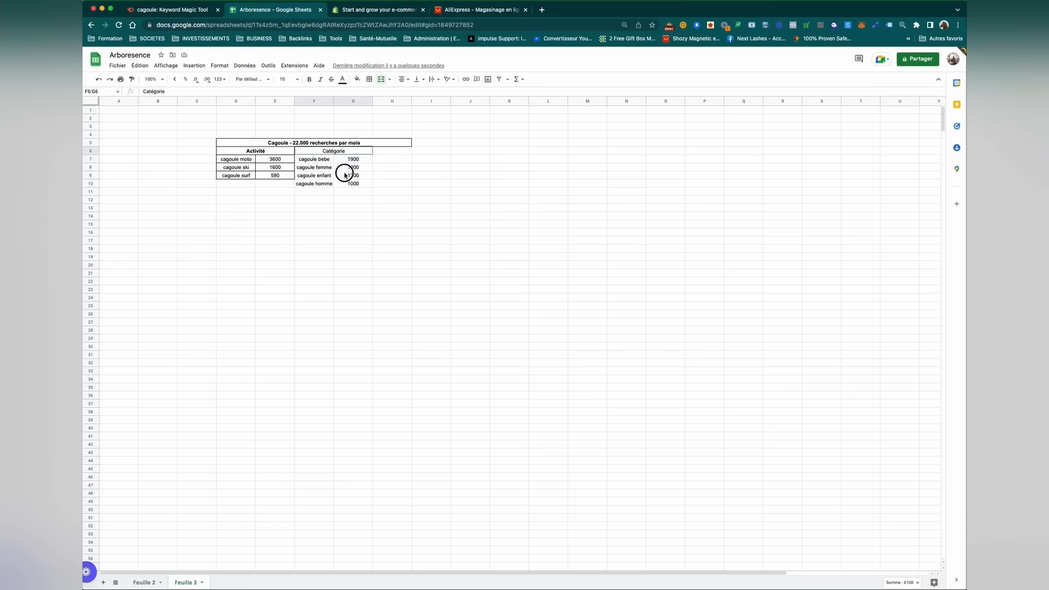
{"action": "left_click", "coordinate": [369, 80]}
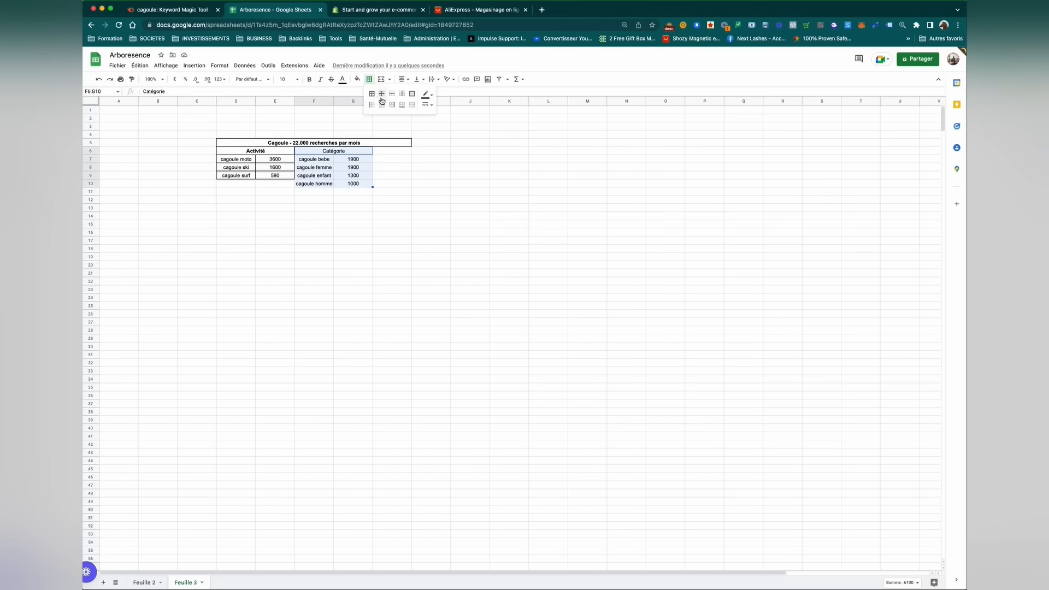
{"action": "left_click", "coordinate": [371, 93]}
{"action": "left_click", "coordinate": [316, 266]}
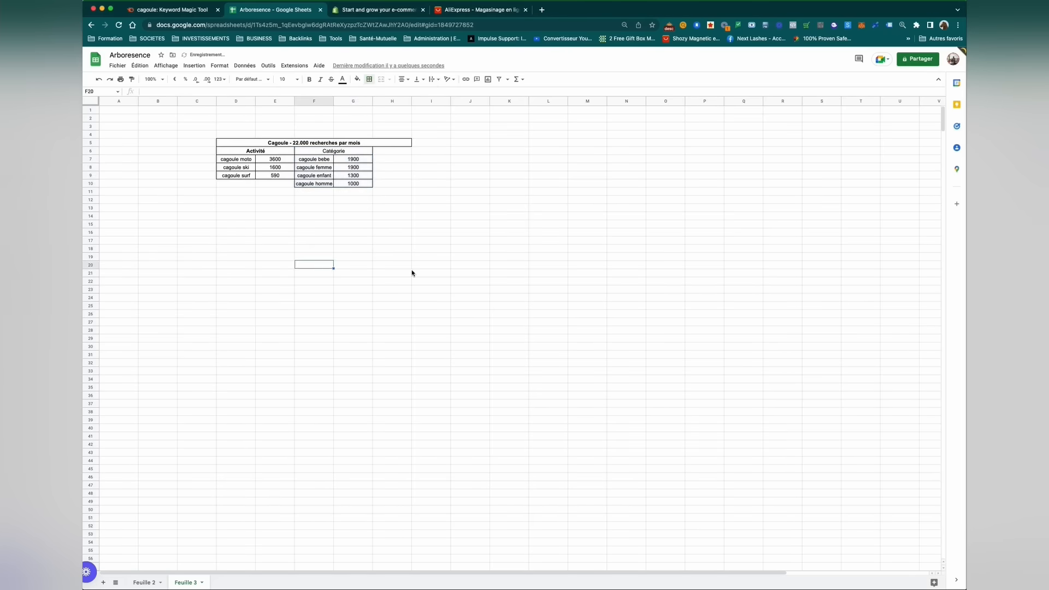
Step: Make the "Catégorie" subheading bold
{"action": "left_click", "coordinate": [341, 155]}
{"action": "left_click", "coordinate": [309, 80]}
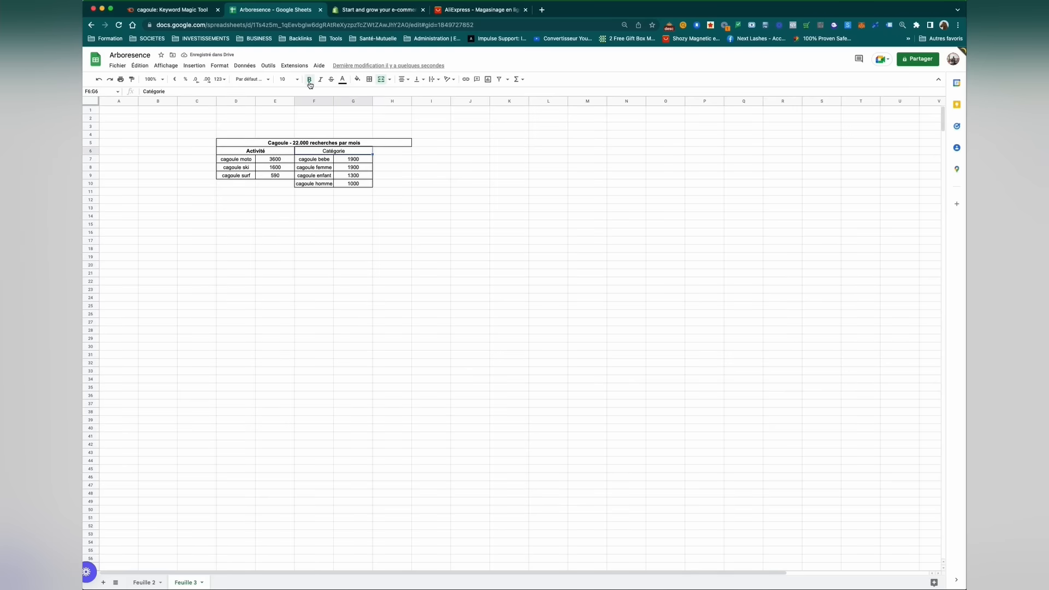
{"action": "left_click", "coordinate": [448, 259]}
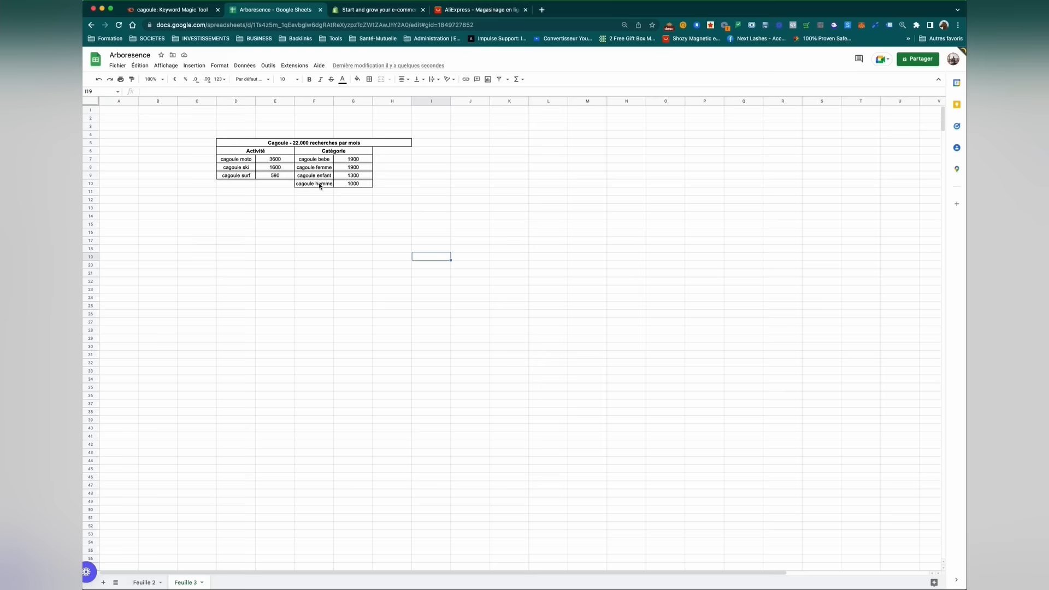
{"action": "left_click_drag", "start_coordinate": [313, 161], "coordinate": [314, 184]}
{"action": "left_click", "coordinate": [391, 219]}
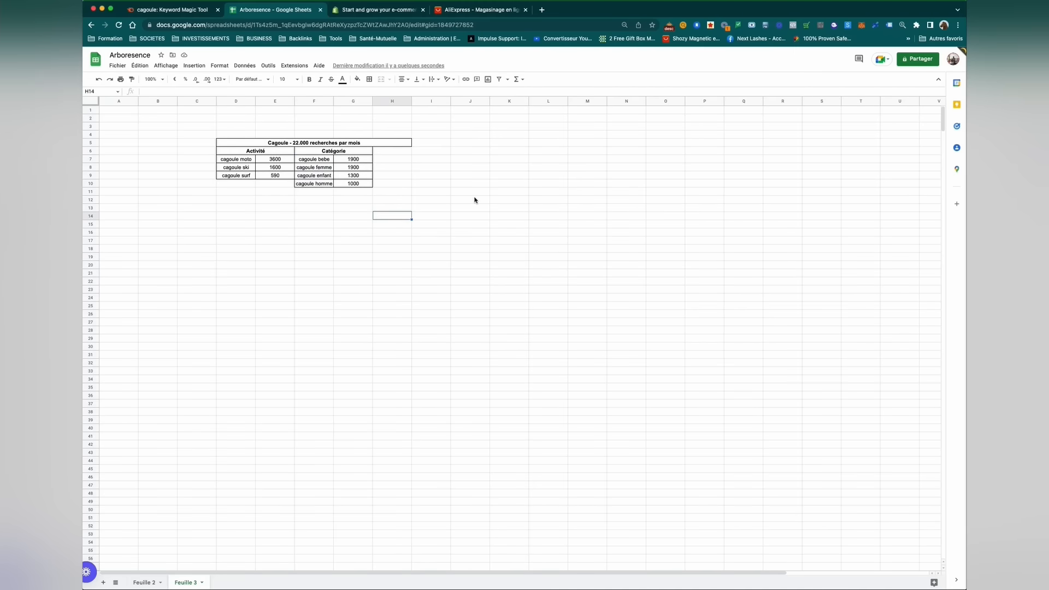
Step: Check the Semrush list for another keyword grouping, then merge H6:I6 in the spreadsheet and enter the subheading "Style"
{"action": "left_click", "coordinate": [167, 10]}
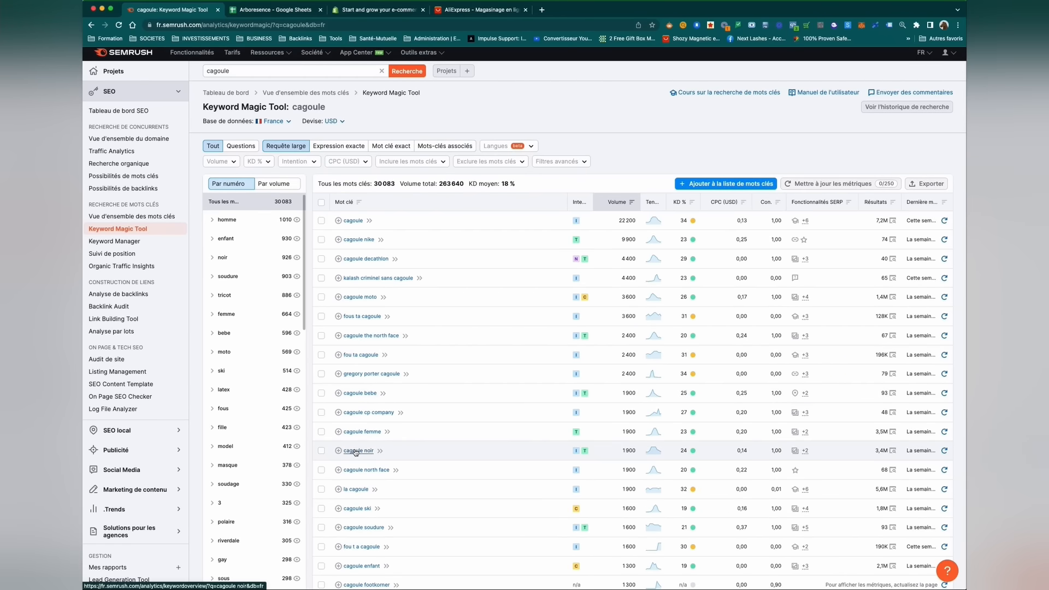
{"action": "scroll", "coordinate": [464, 454], "scroll_direction": "down", "scroll_amount": 1}
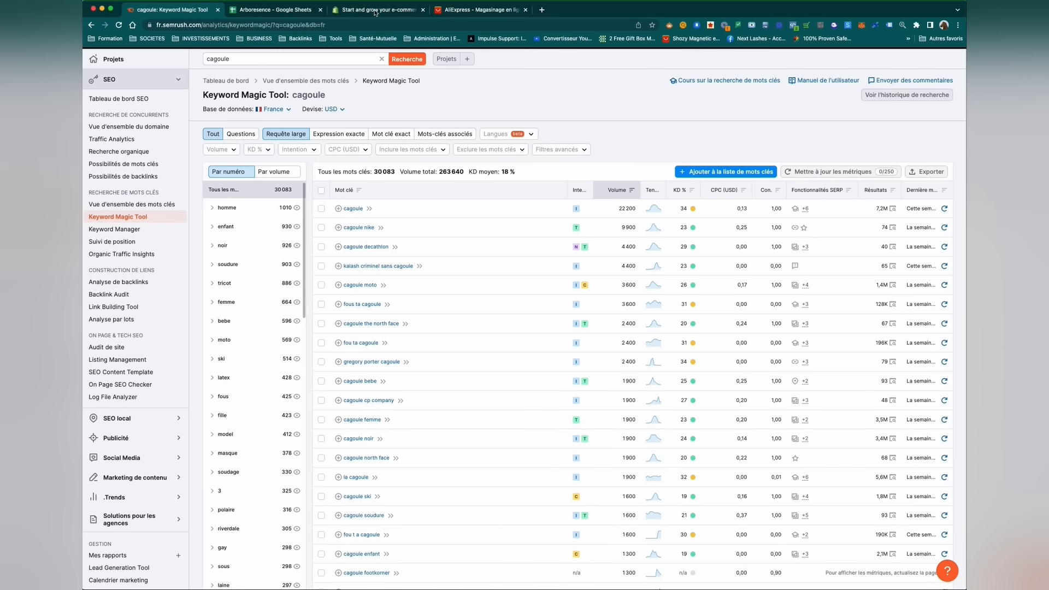
{"action": "left_click", "coordinate": [295, 17]}
{"action": "left_click_drag", "start_coordinate": [396, 152], "coordinate": [427, 148]}
{"action": "left_click", "coordinate": [382, 80]}
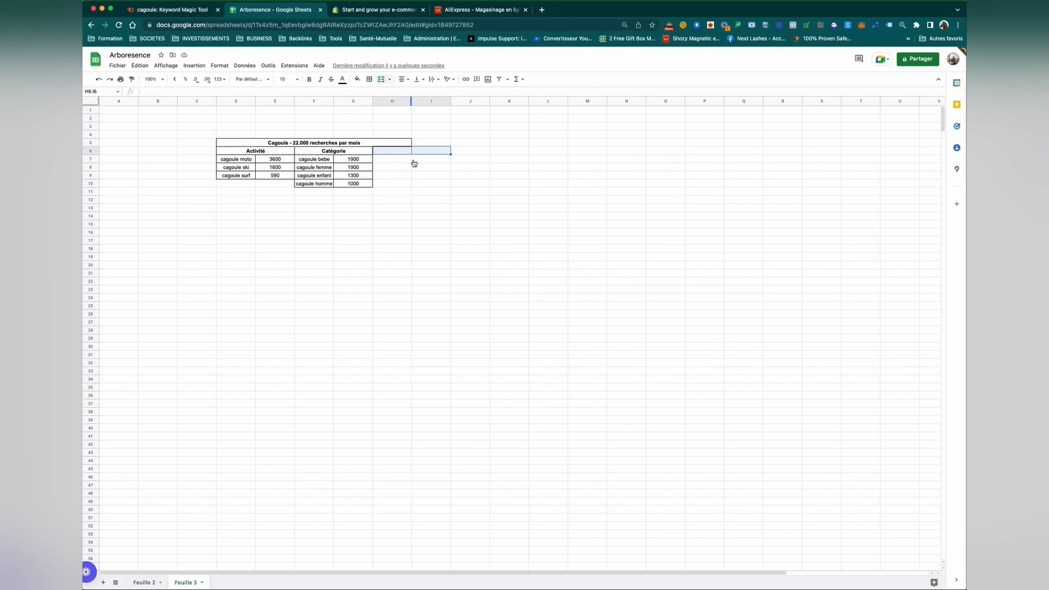
{"action": "type", "text": "Style"}
{"action": "key", "text": "Return"}
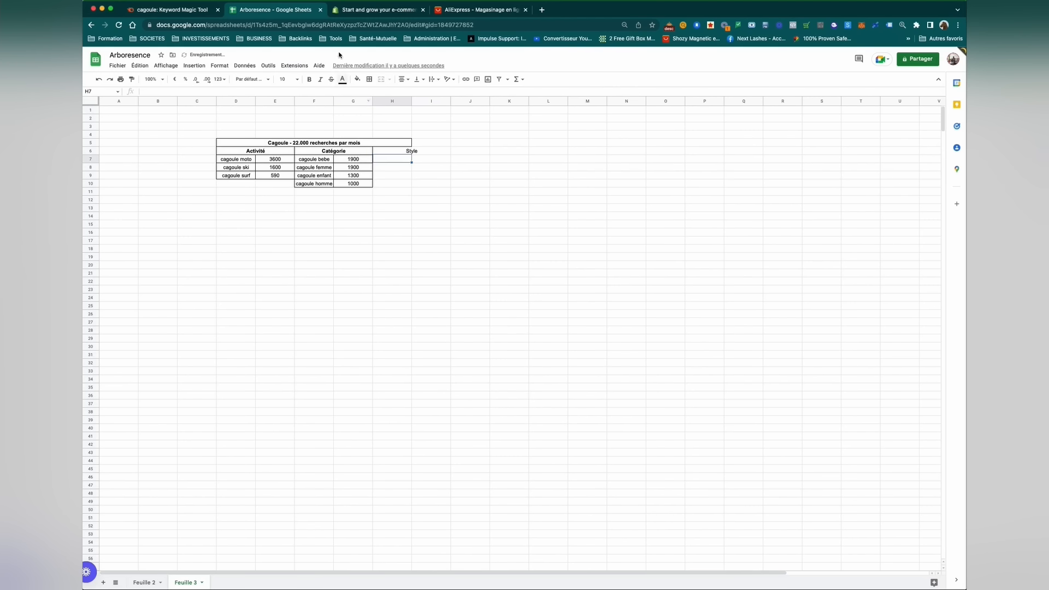
Step: Copy the keyword "cagoule noir" from the Semrush list into H7 of the spreadsheet and enter its volume 1900 in I7
{"action": "left_click", "coordinate": [172, 10]}
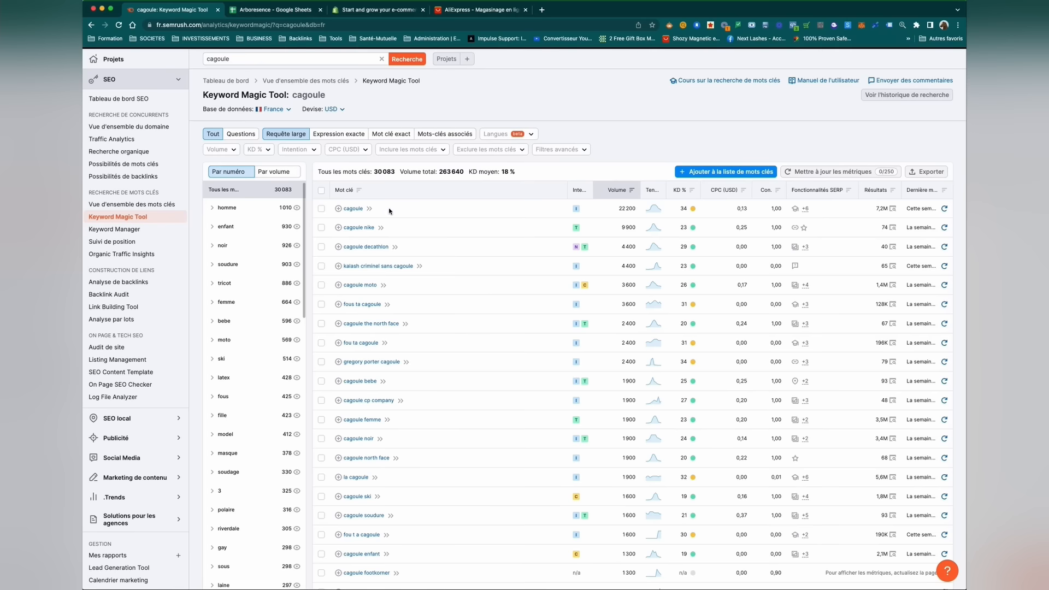
{"action": "scroll", "coordinate": [426, 382], "scroll_direction": "up", "scroll_amount": 1}
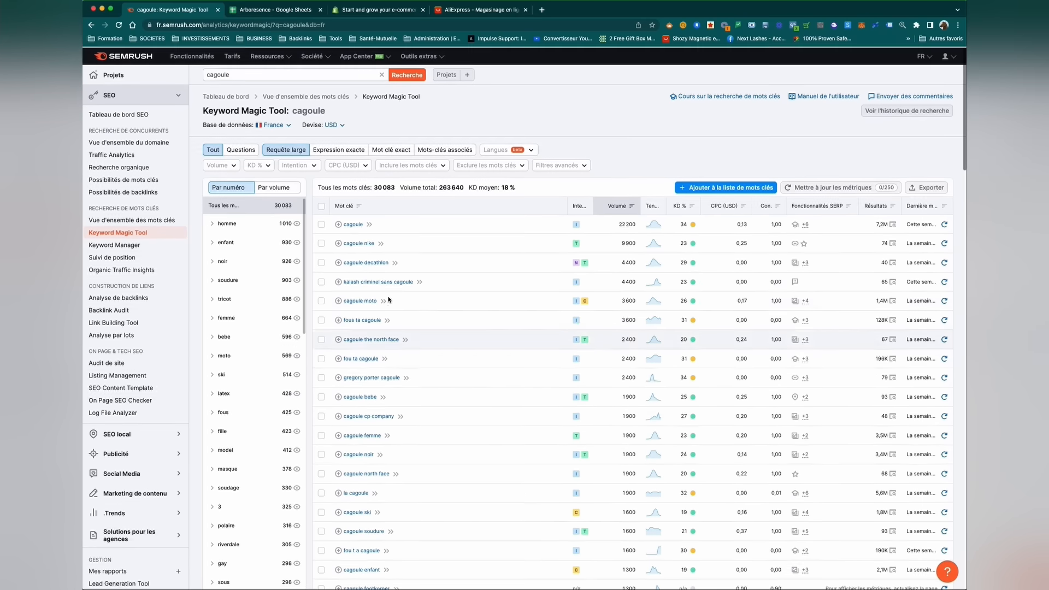
{"action": "left_click_drag", "start_coordinate": [375, 453], "coordinate": [344, 454]}
{"action": "key", "text": "super+c"}
{"action": "right_click", "coordinate": [355, 453]}
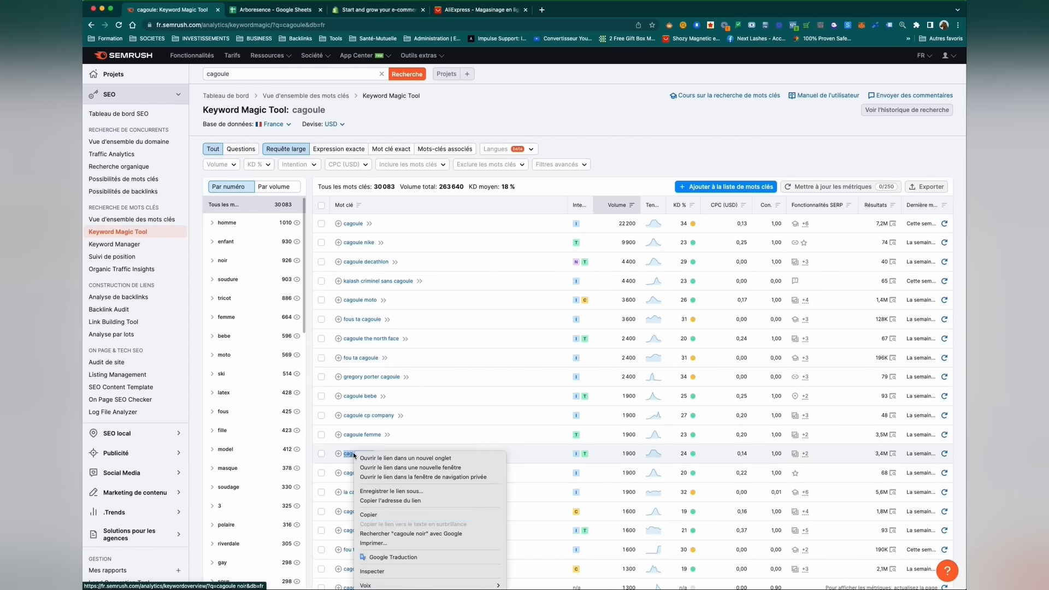
{"action": "left_click", "coordinate": [377, 514]}
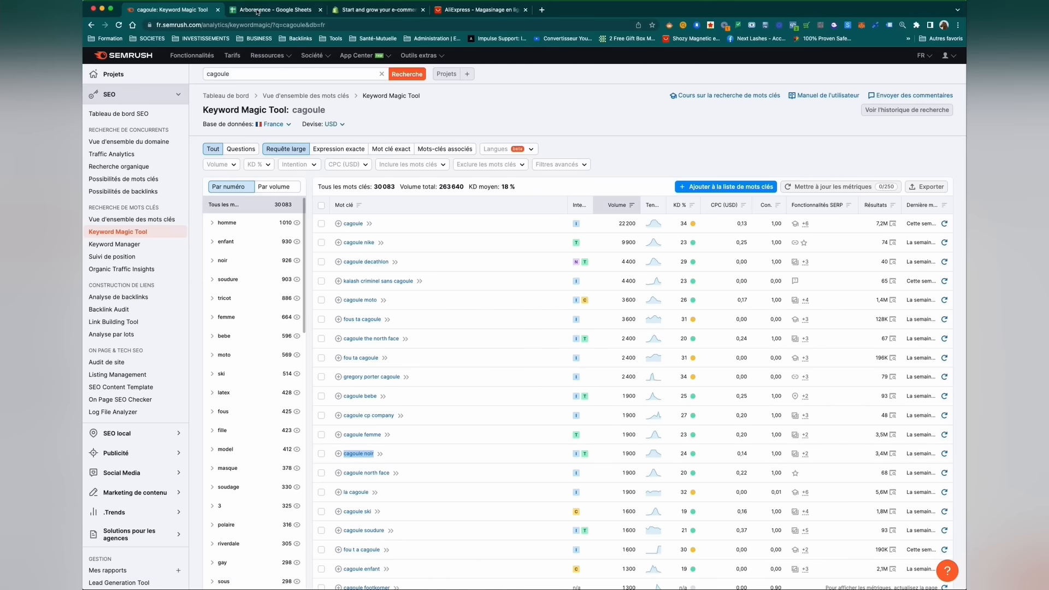
{"action": "key", "text": "ctrl+Tab"}
{"action": "key", "text": "super+v"}
{"action": "left_click", "coordinate": [437, 161]}
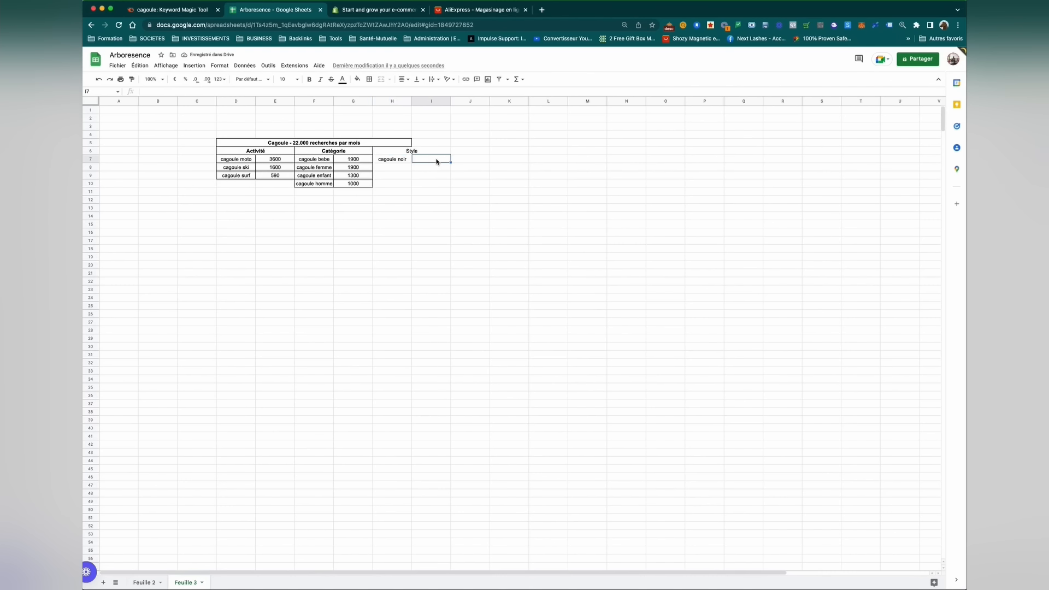
{"action": "type", "text": "1900"}
{"action": "key", "text": "Return"}
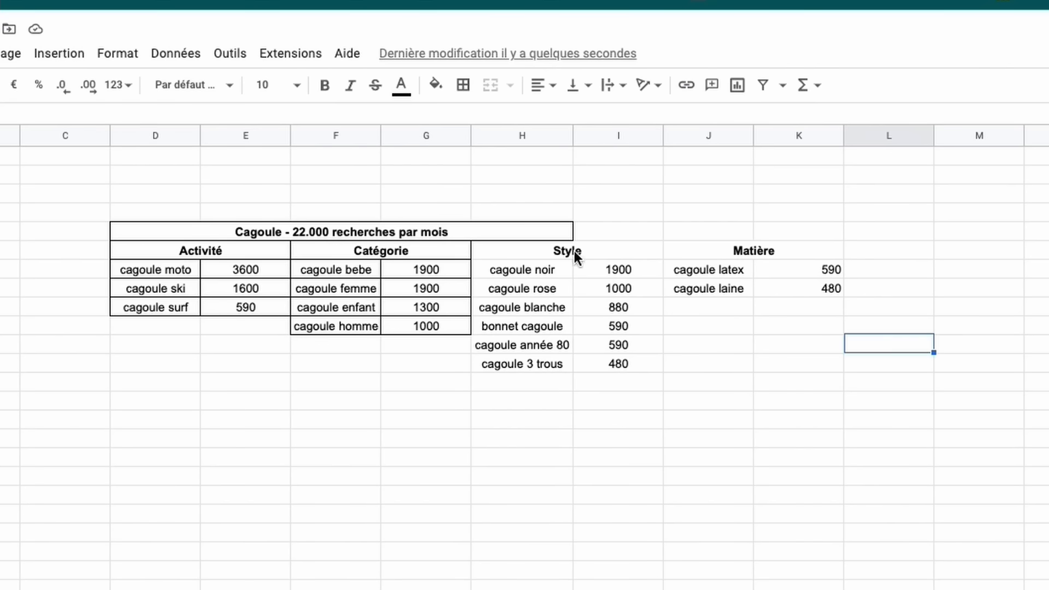
Step: Widen column H slightly to give the "Style" keywords such as "cagoule année 80" more room
{"action": "left_click_drag", "start_coordinate": [575, 253], "coordinate": [590, 377]}
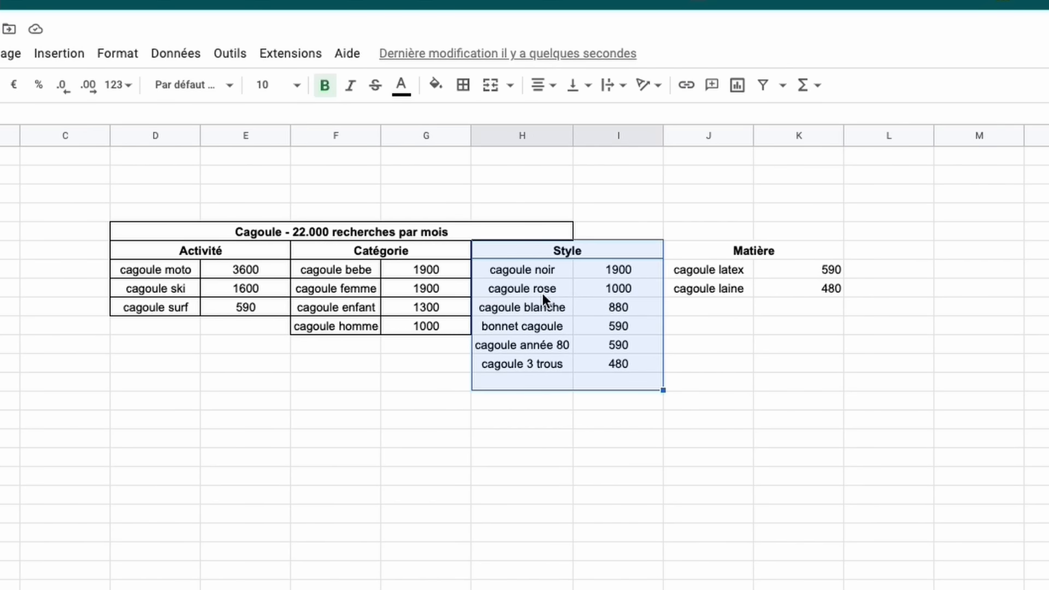
{"action": "left_click", "coordinate": [548, 355]}
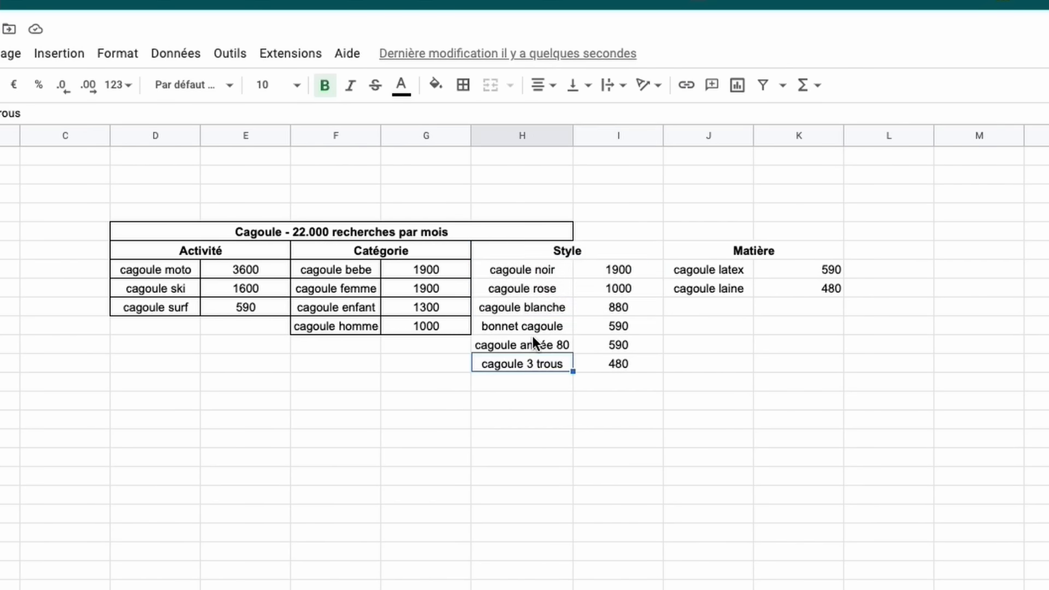
{"action": "left_click", "coordinate": [507, 348]}
{"action": "left_click_drag", "start_coordinate": [572, 135], "coordinate": [590, 136]}
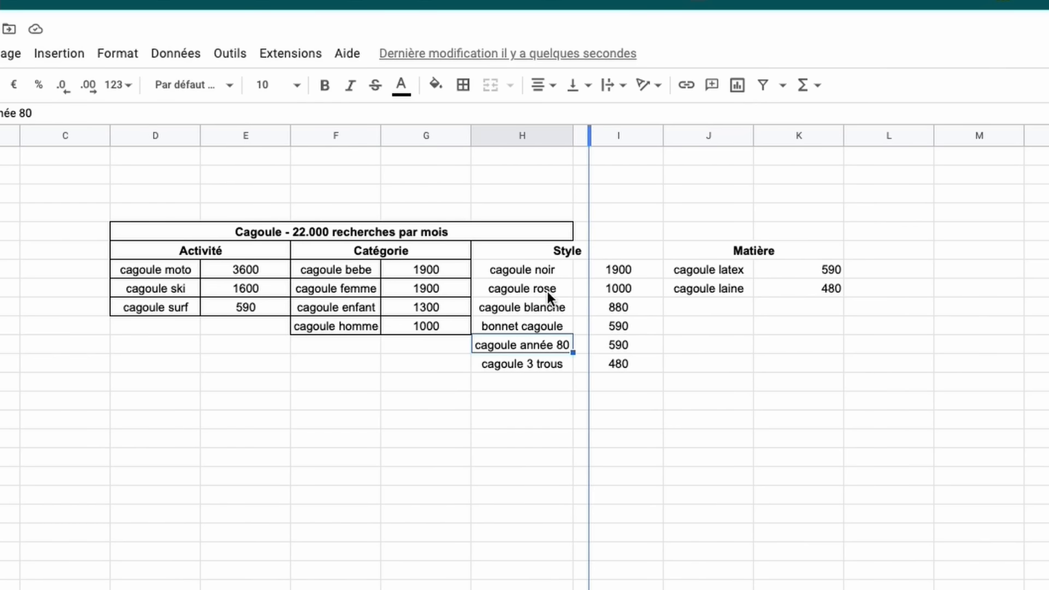
{"action": "left_click", "coordinate": [558, 366]}
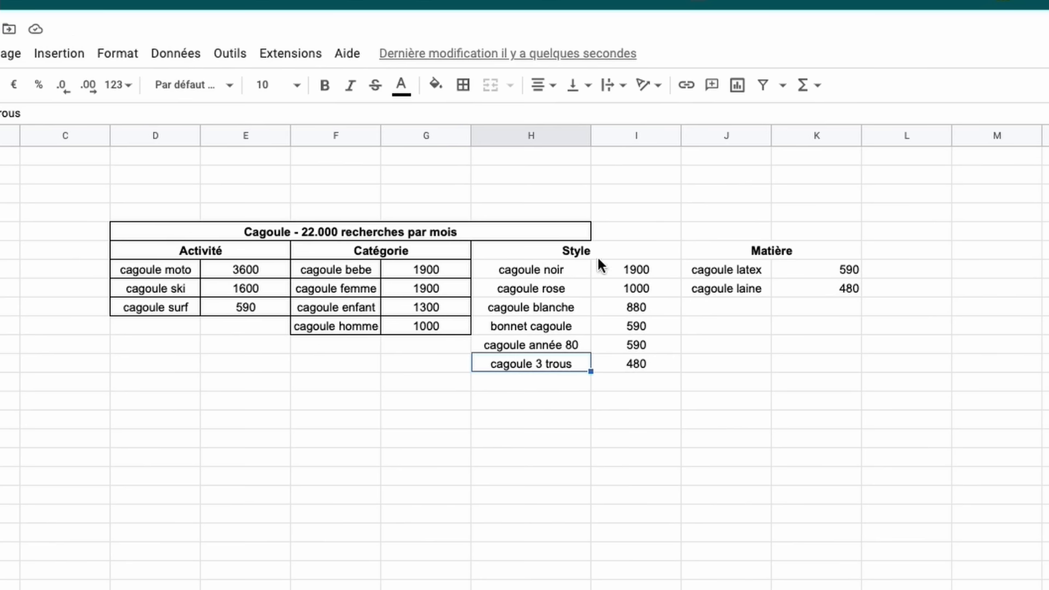
{"action": "left_click", "coordinate": [732, 254]}
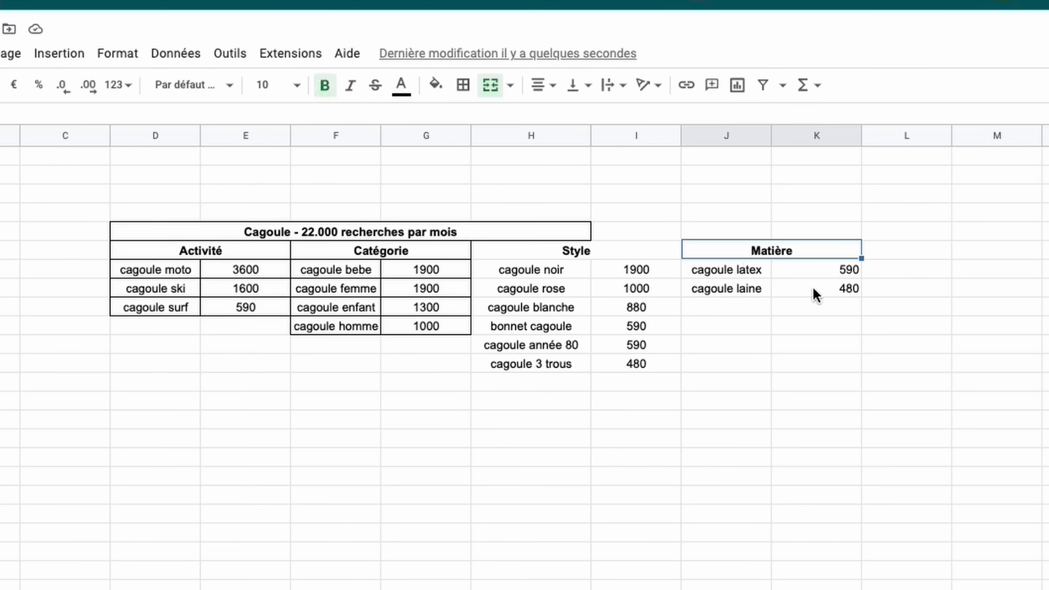
{"action": "left_click_drag", "start_coordinate": [741, 290], "coordinate": [827, 289]}
{"action": "left_click", "coordinate": [856, 346]}
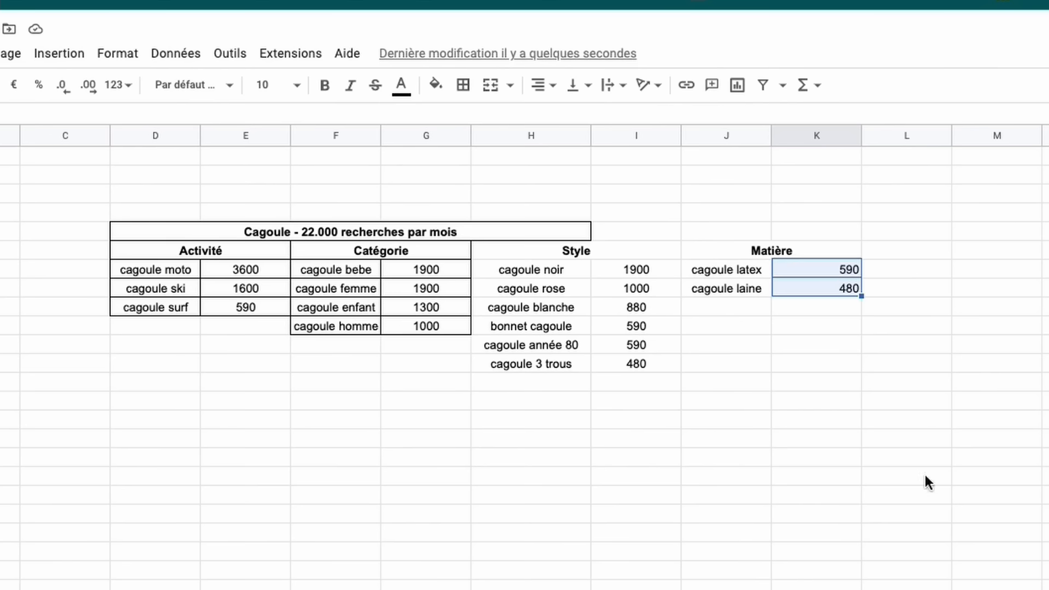
{"action": "left_click", "coordinate": [735, 309]}
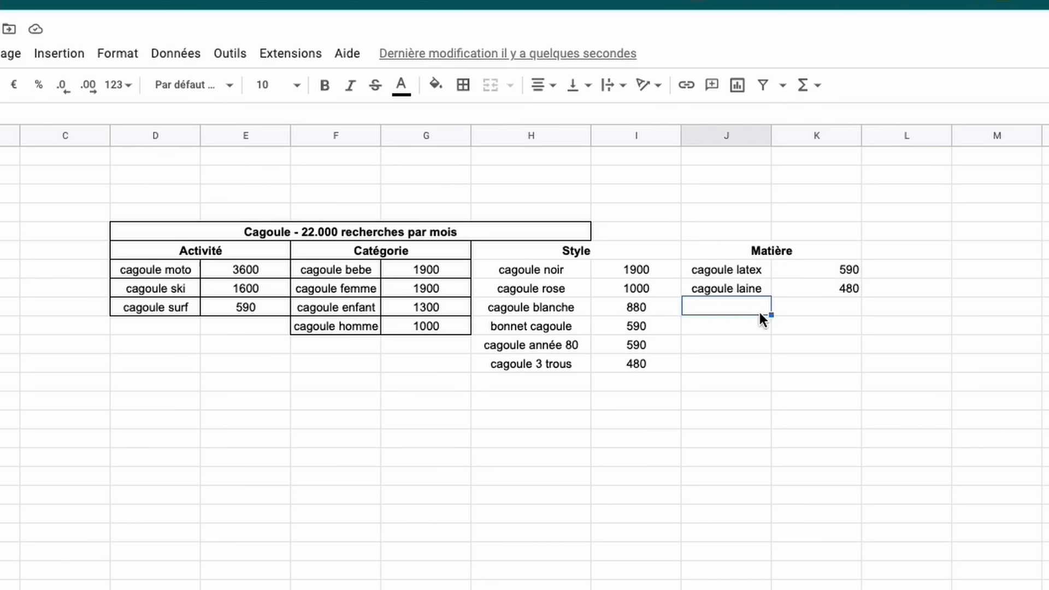
Step: Extend the merged title "Cagoule - 22.000 recherches par mois" across D5:K5 and set its font size to 12
{"action": "left_click_drag", "start_coordinate": [555, 224], "coordinate": [828, 229]}
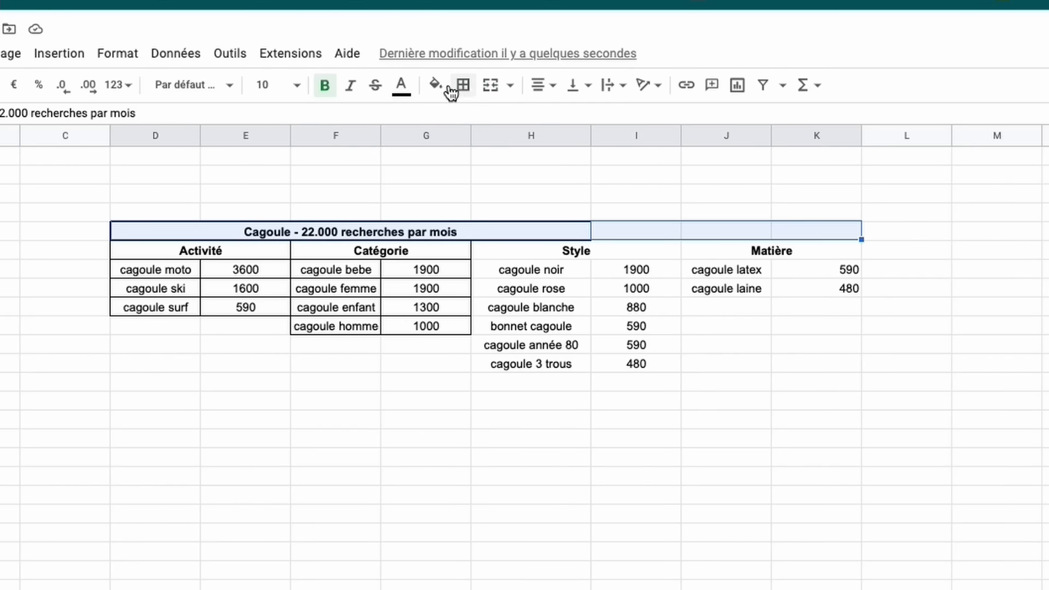
{"action": "left_click", "coordinate": [490, 88]}
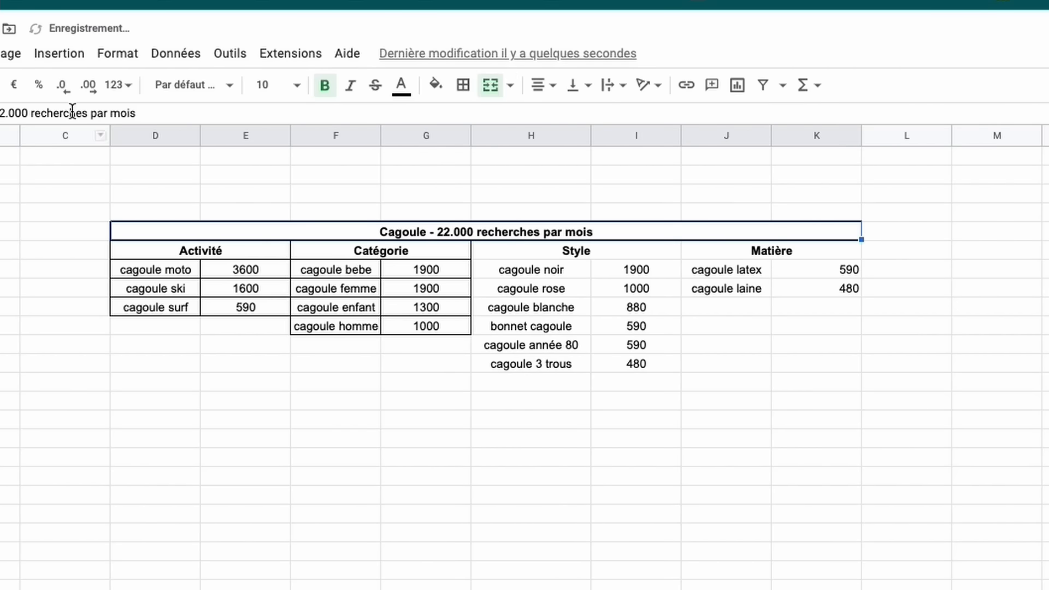
{"action": "left_click", "coordinate": [296, 86]}
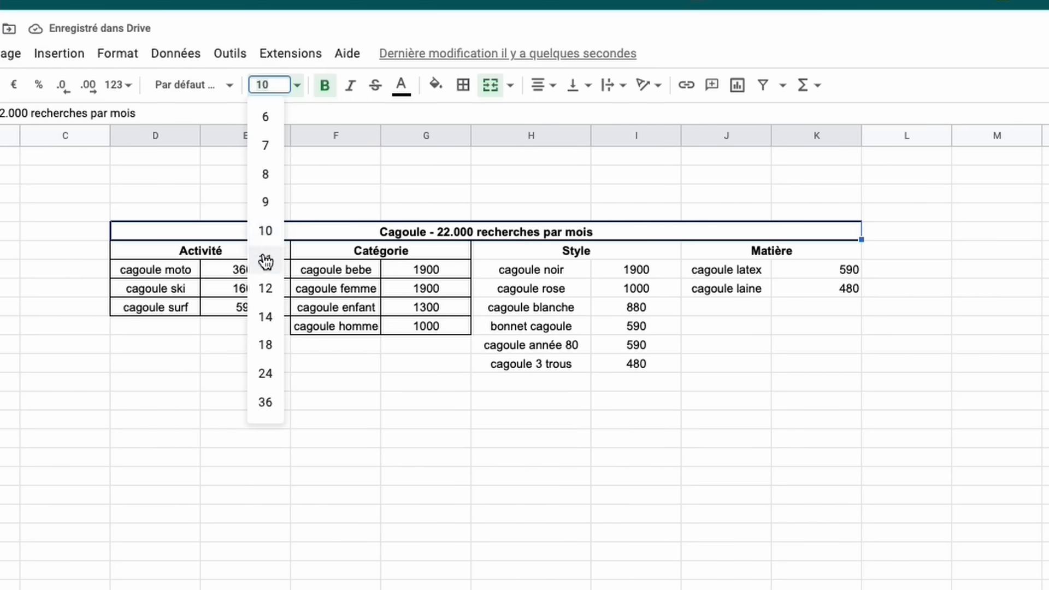
{"action": "left_click", "coordinate": [266, 288]}
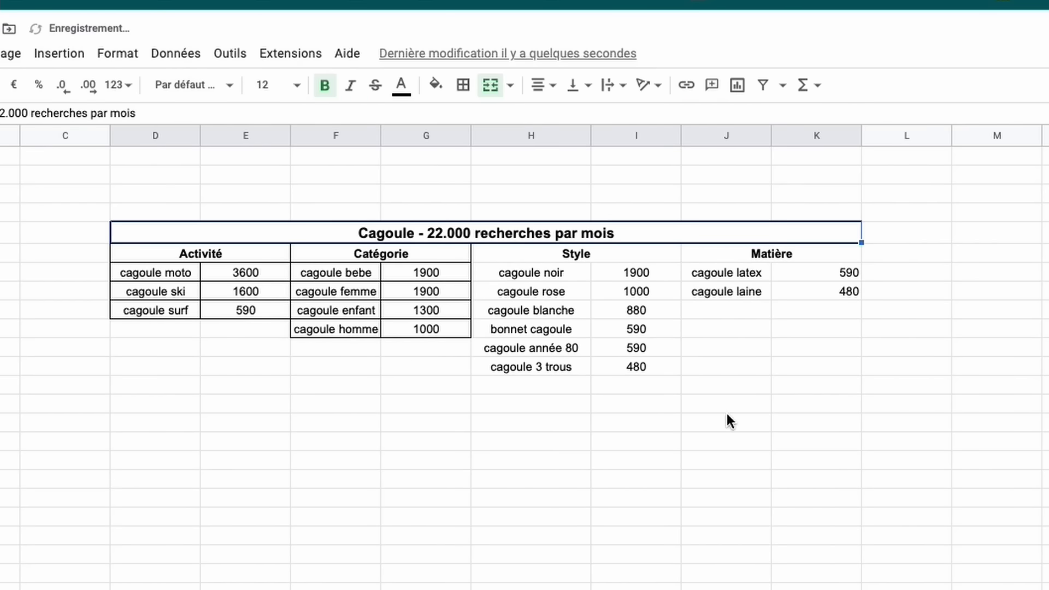
{"action": "left_click", "coordinate": [907, 515]}
Step: Centre the contents of D6:K12 horizontally and make them italic
{"action": "left_click_drag", "start_coordinate": [178, 256], "coordinate": [810, 370]}
{"action": "left_click", "coordinate": [539, 87]}
{"action": "left_click", "coordinate": [562, 120]}
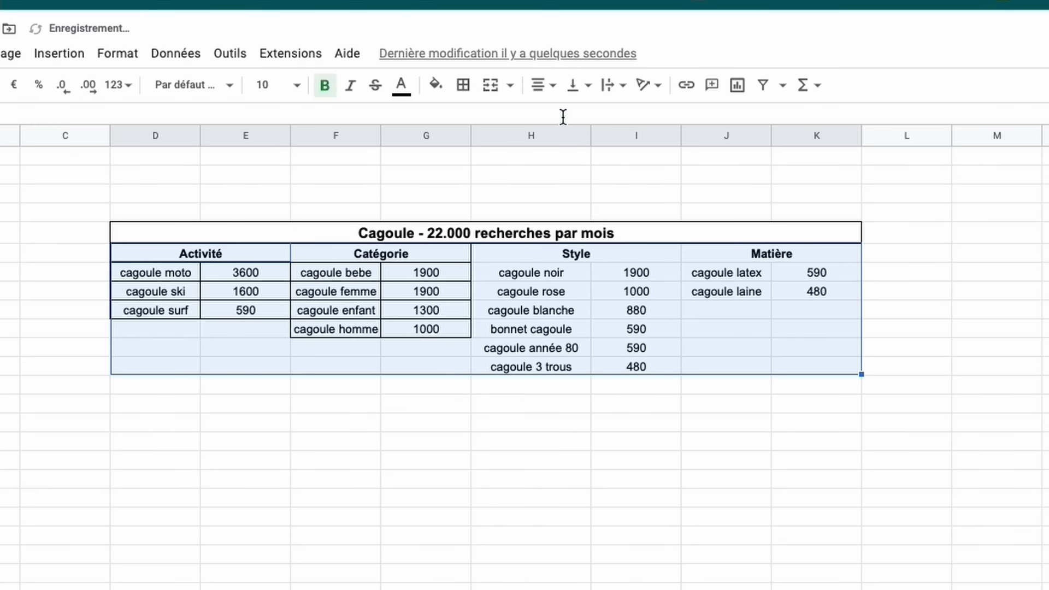
{"action": "left_click", "coordinate": [349, 88]}
{"action": "left_click", "coordinate": [686, 484]}
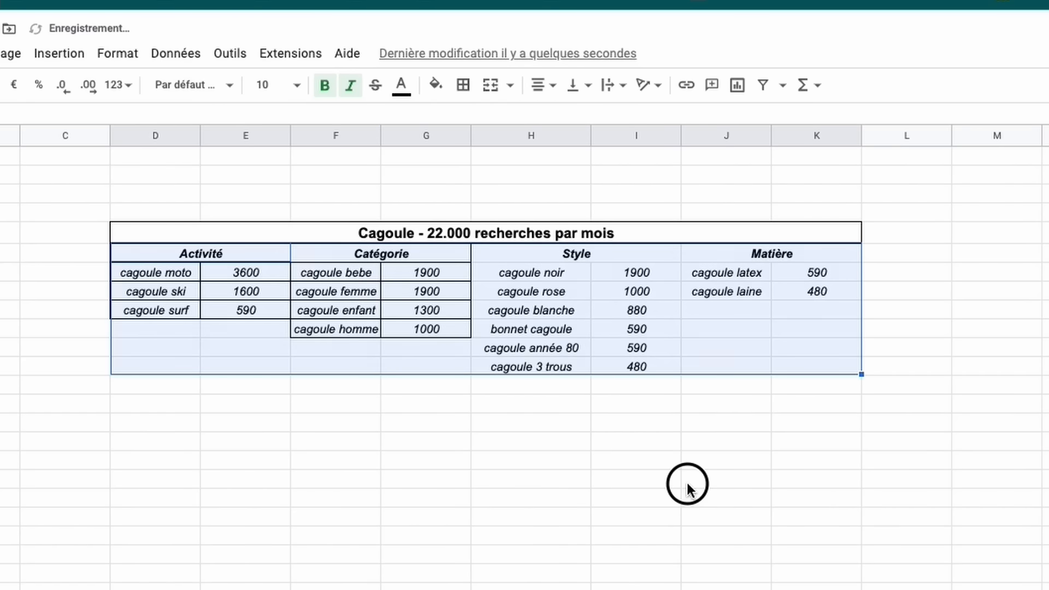
Step: Apply all borders to the "Style" keywords and volumes in H7:I12
{"action": "left_click", "coordinate": [531, 273]}
{"action": "left_click_drag", "start_coordinate": [623, 353], "coordinate": [637, 367]}
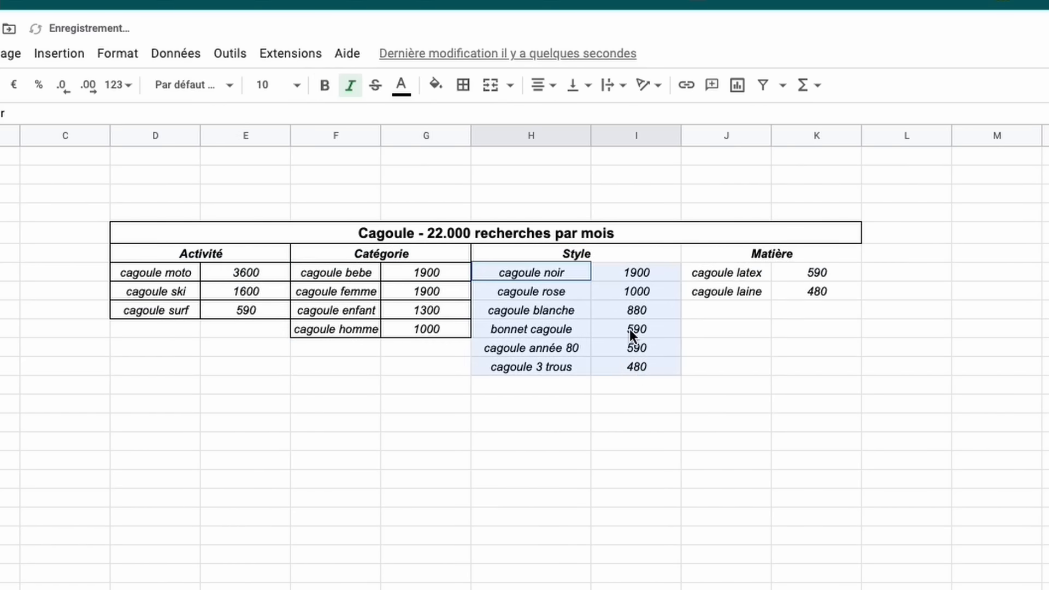
{"action": "left_click", "coordinate": [473, 88]}
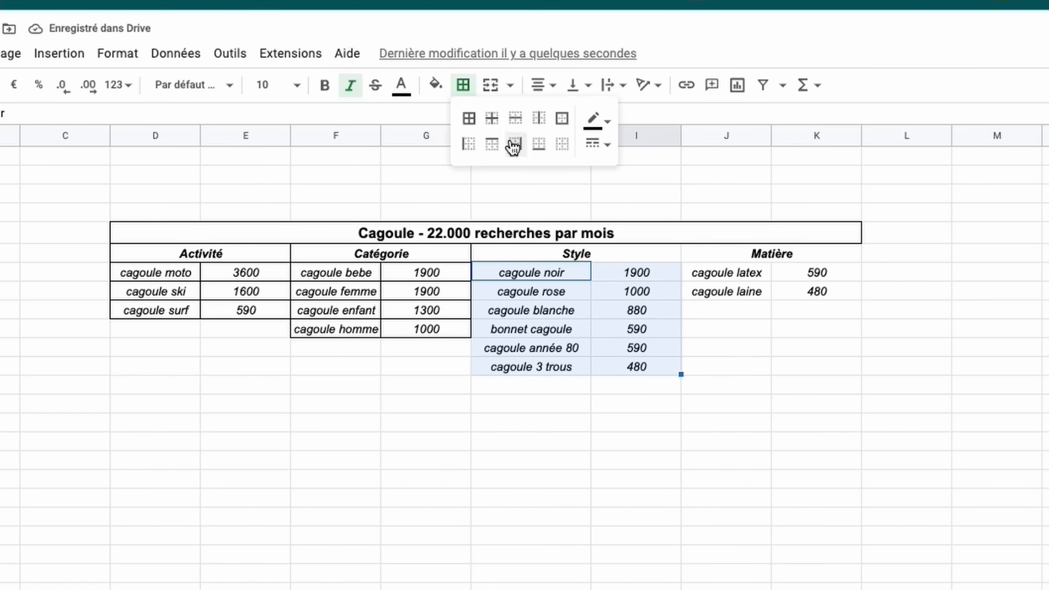
{"action": "left_click", "coordinate": [468, 119]}
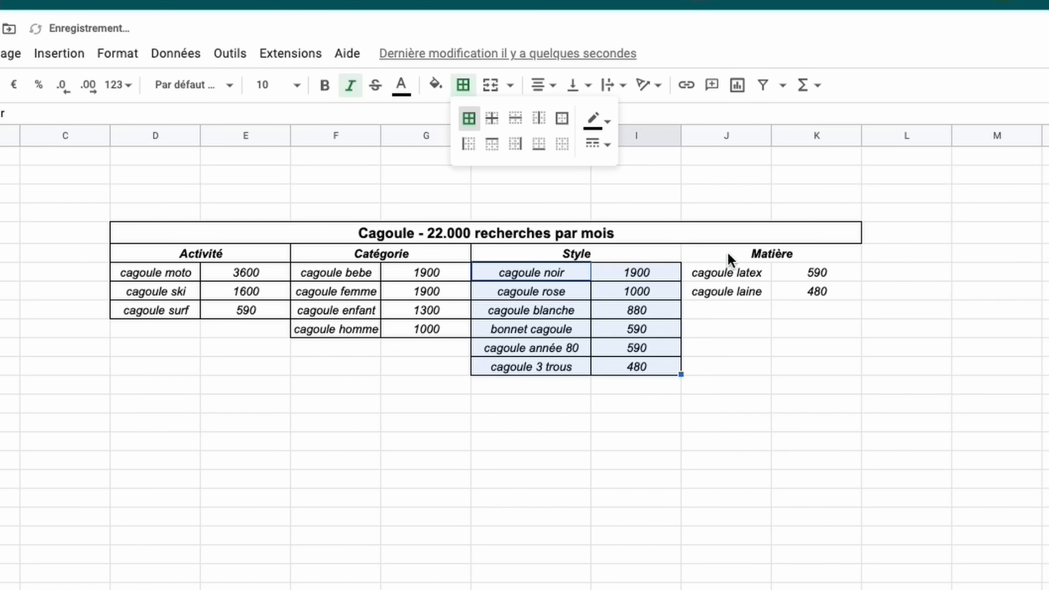
Step: Apply all borders to the "Matière" block J6:K8
{"action": "left_click_drag", "start_coordinate": [729, 253], "coordinate": [761, 300]}
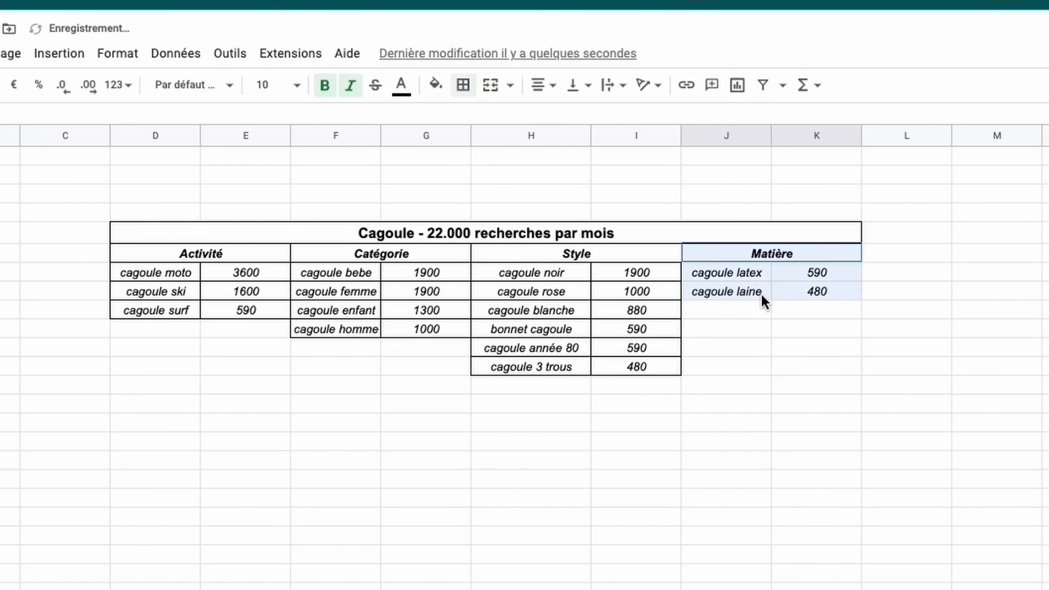
{"action": "left_click", "coordinate": [463, 86]}
{"action": "left_click", "coordinate": [467, 119]}
{"action": "left_click", "coordinate": [921, 386]}
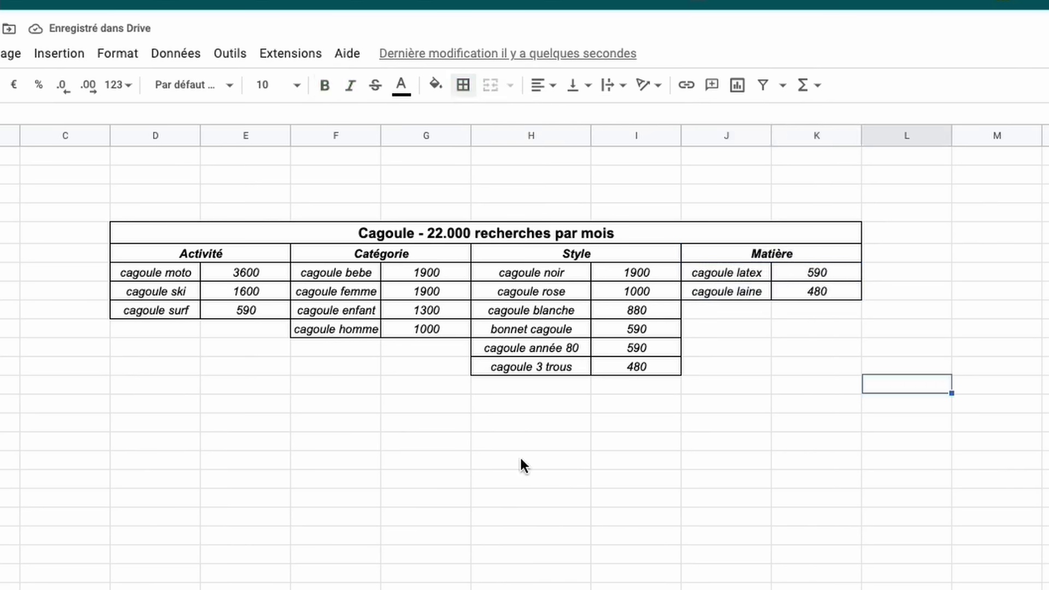
{"action": "left_click_drag", "start_coordinate": [262, 277], "coordinate": [266, 325]}
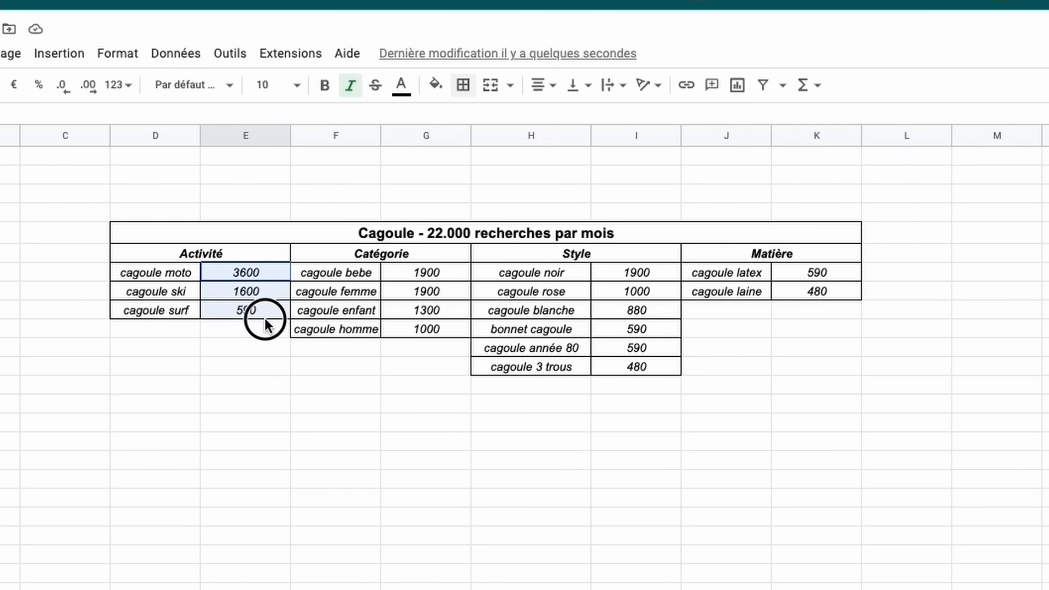
{"action": "left_click_drag", "start_coordinate": [416, 279], "coordinate": [422, 333]}
{"action": "left_click_drag", "start_coordinate": [626, 275], "coordinate": [626, 370]}
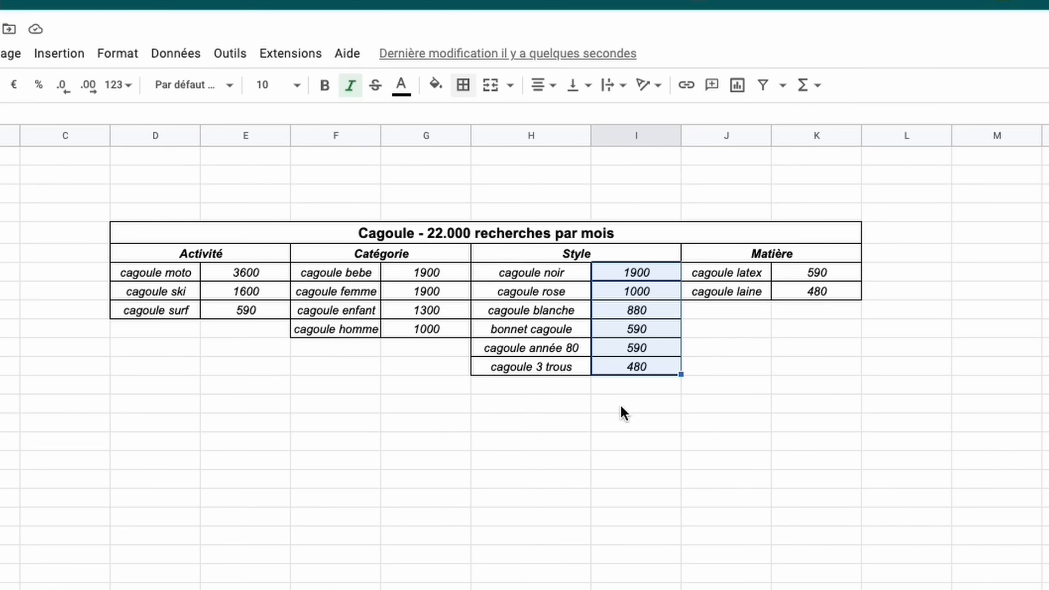
{"action": "left_click", "coordinate": [300, 485]}
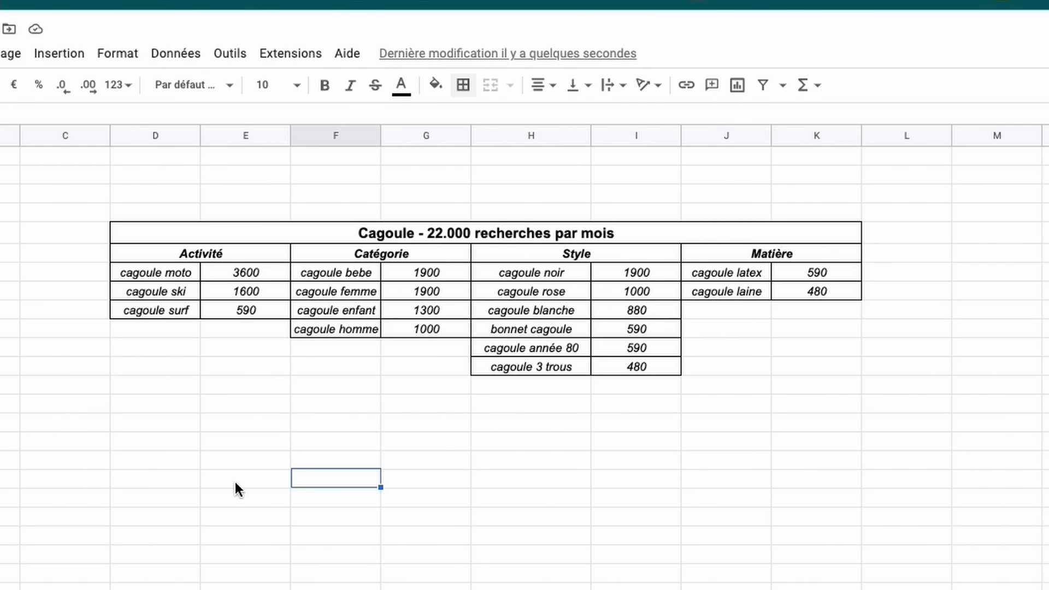
{"action": "left_click", "coordinate": [170, 485]}
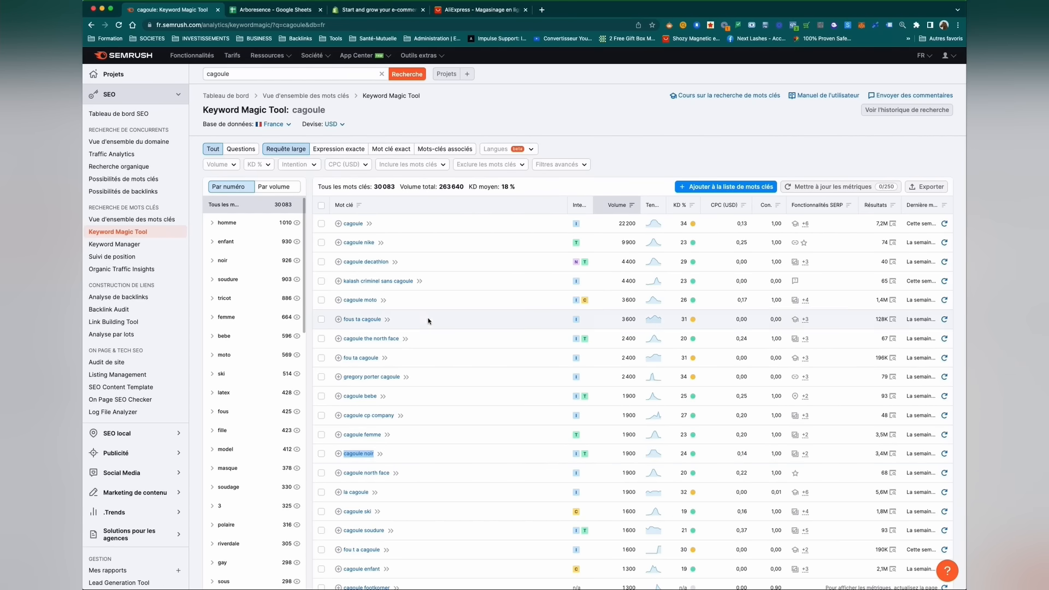
Step: Open the keyword overview for "cagoule ski" from the Semrush list and examine the SERP analysis of its first ten ranking pages
{"action": "scroll", "coordinate": [433, 474], "scroll_direction": "down", "scroll_amount": 2}
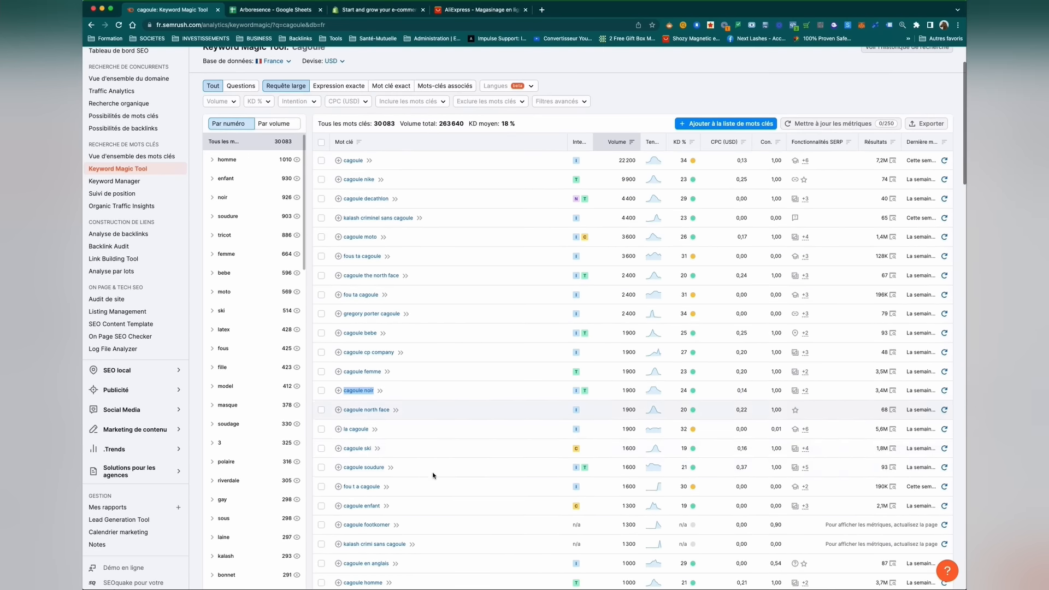
{"action": "left_click", "coordinate": [353, 449]}
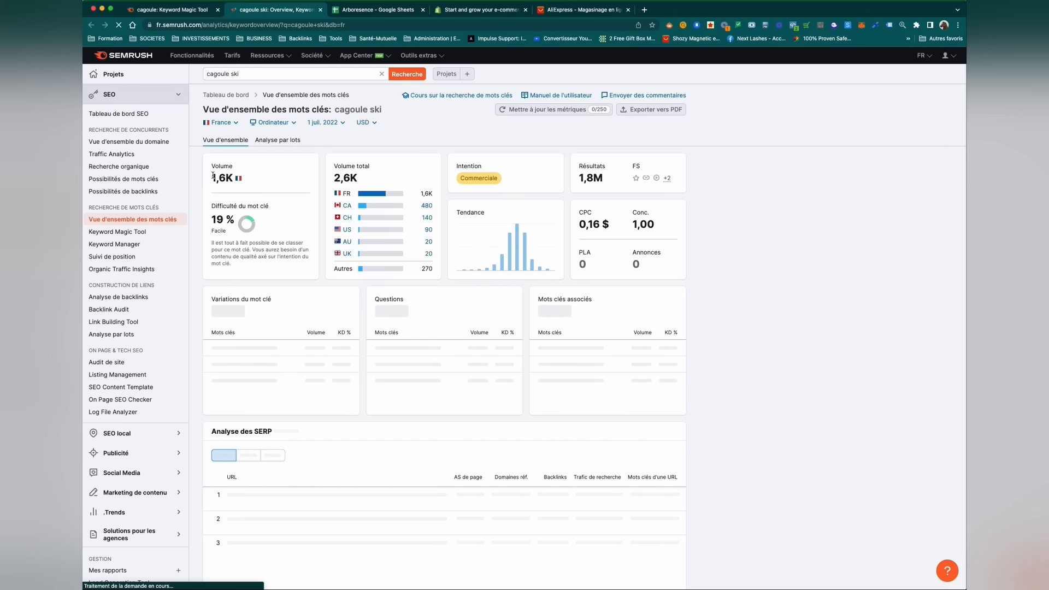
{"action": "scroll", "coordinate": [815, 291], "scroll_direction": "down", "scroll_amount": 5}
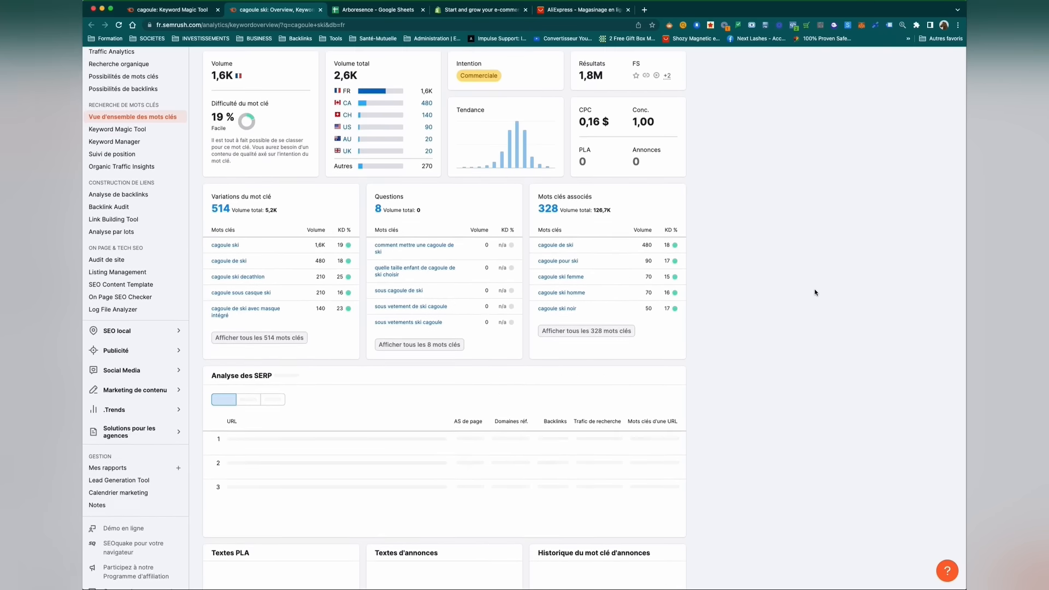
{"action": "scroll", "coordinate": [814, 293], "scroll_direction": "down", "scroll_amount": 2}
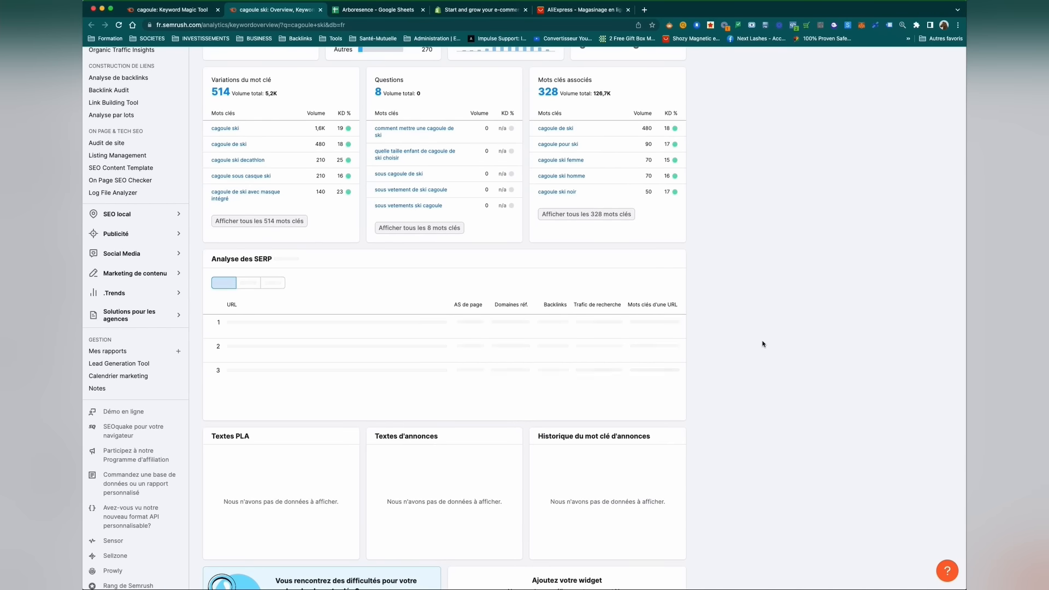
{"action": "scroll", "coordinate": [763, 343], "scroll_direction": "down", "scroll_amount": 1}
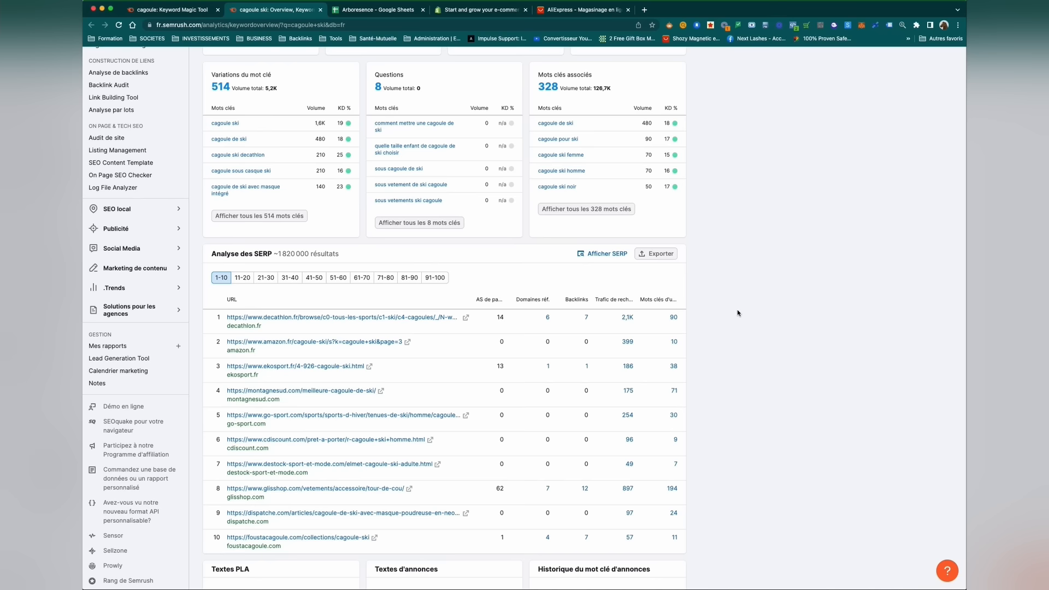
{"action": "scroll", "coordinate": [736, 312], "scroll_direction": "down", "scroll_amount": 1}
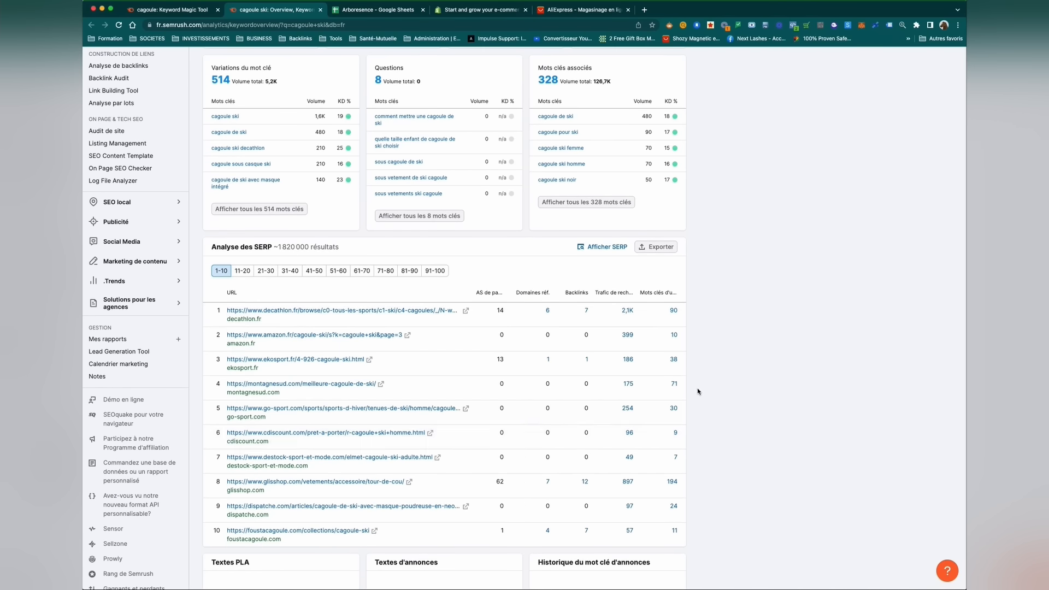
{"action": "scroll", "coordinate": [697, 391], "scroll_direction": "down", "scroll_amount": 3}
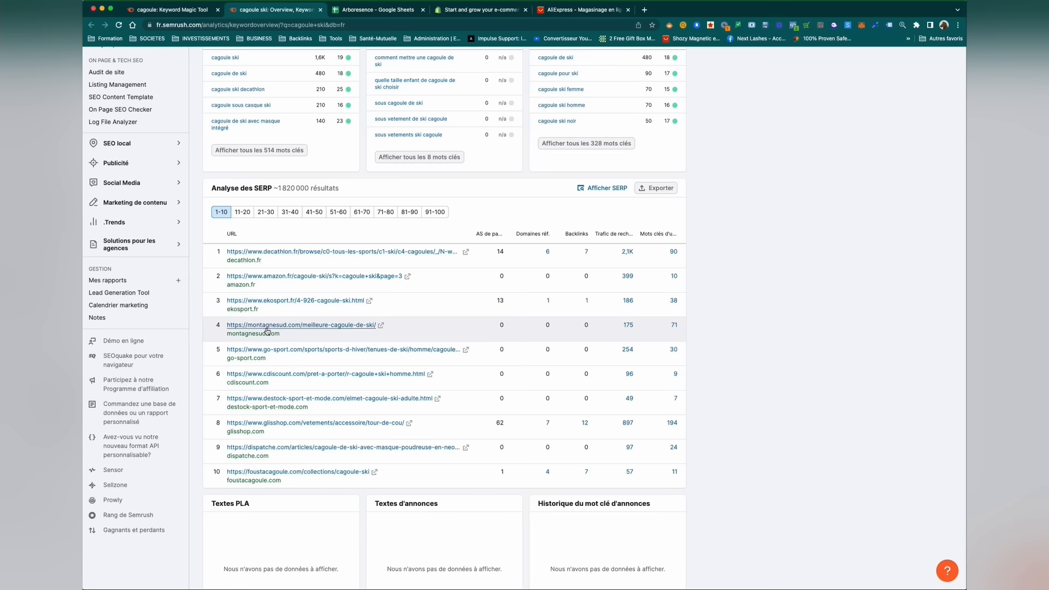
Step: Open the montagnesud.com and foustacagoule.com pages from the "cagoule ski" SERP analysis in separate tabs
{"action": "left_click", "coordinate": [381, 325]}
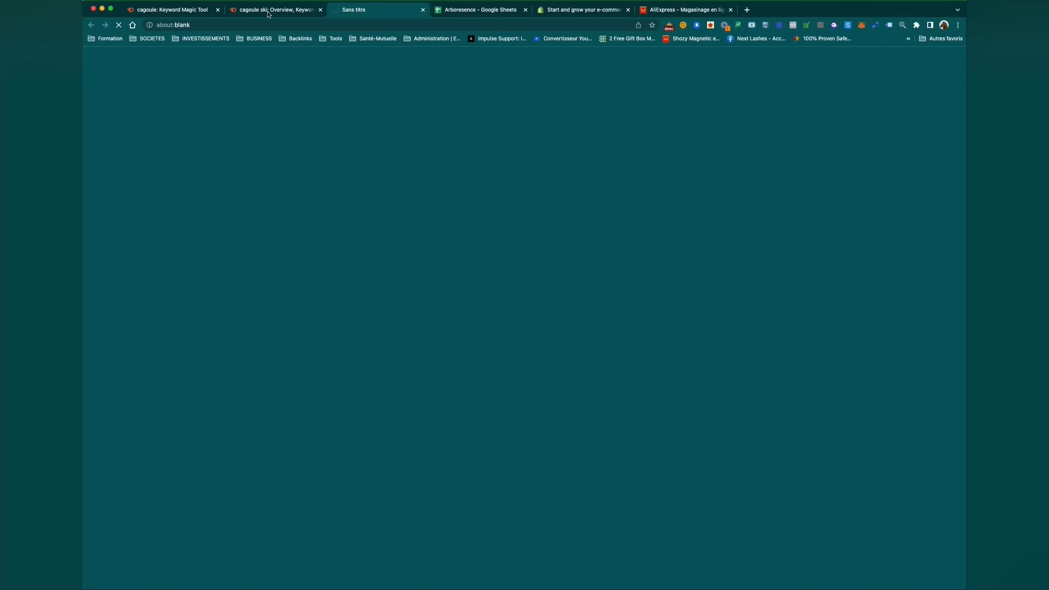
{"action": "left_click", "coordinate": [276, 15]}
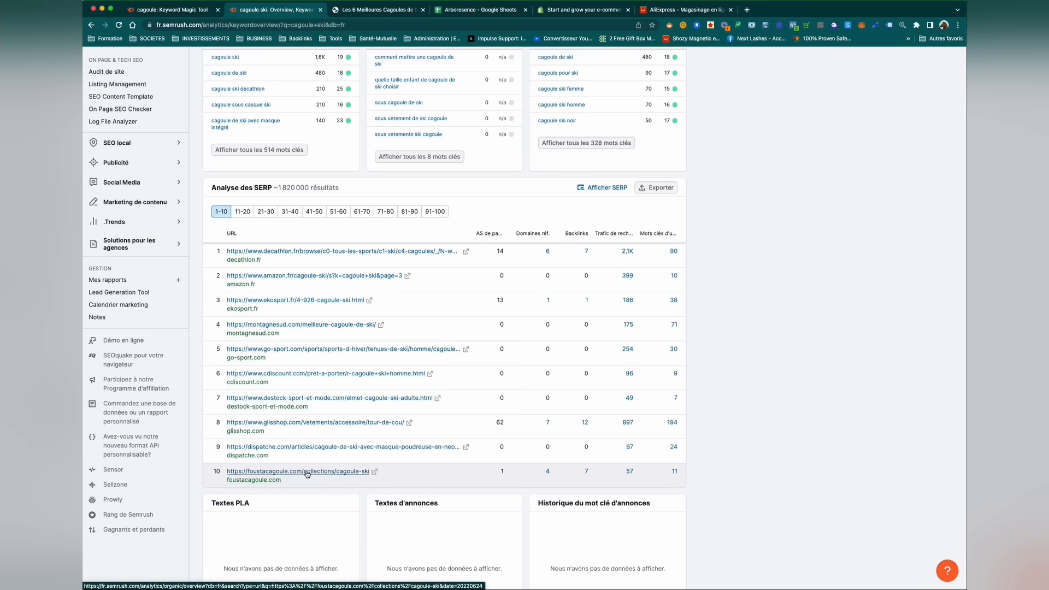
{"action": "left_click", "coordinate": [375, 471]}
Step: Examine the montagnesud.com article on the best ski cagoules, including its recommended products and individual Amazon product reviews
{"action": "left_click", "coordinate": [470, 11]}
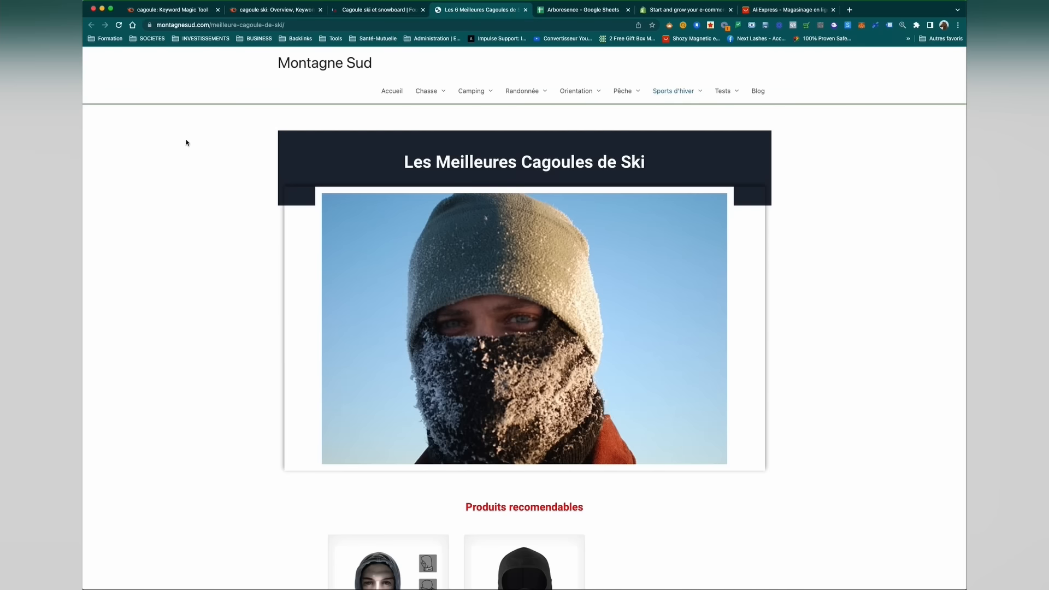
{"action": "scroll", "coordinate": [851, 215], "scroll_direction": "down", "scroll_amount": 10}
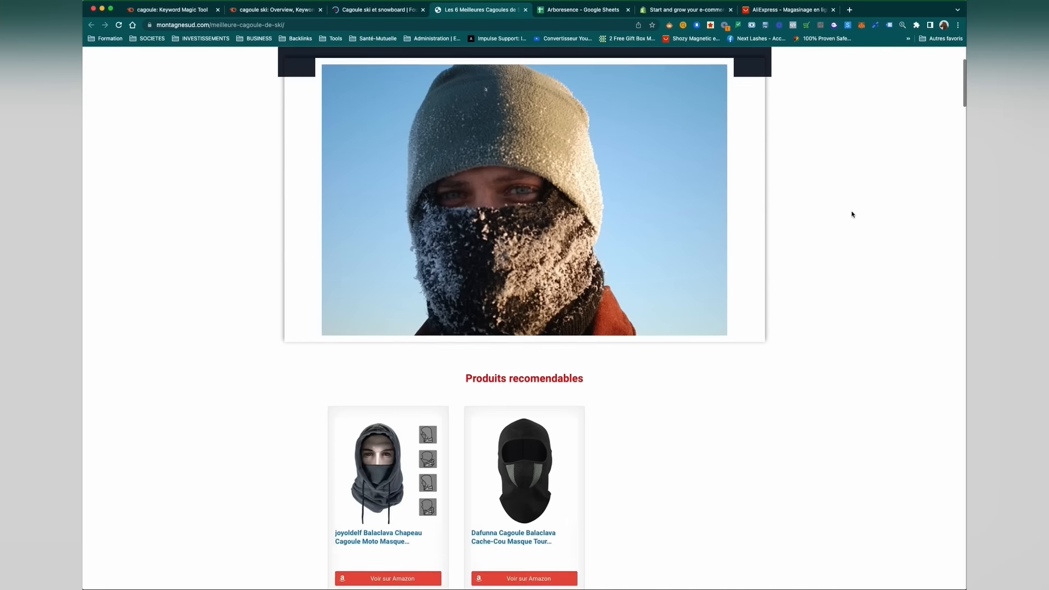
{"action": "scroll", "coordinate": [851, 214], "scroll_direction": "up", "scroll_amount": 2}
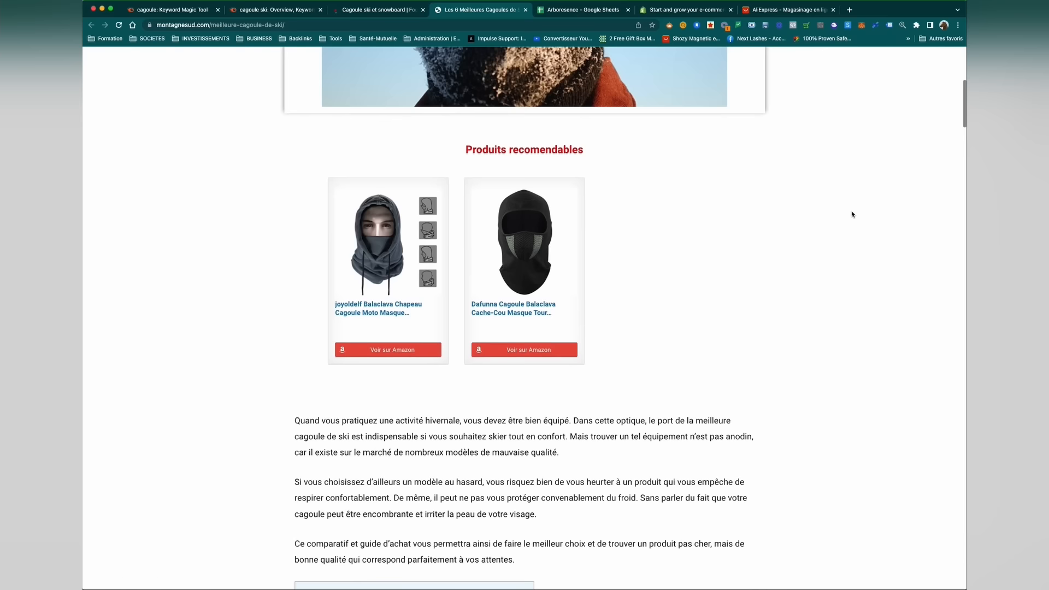
{"action": "left_click", "coordinate": [486, 150]}
{"action": "left_click_drag", "start_coordinate": [486, 150], "coordinate": [603, 154]}
{"action": "left_click", "coordinate": [670, 223]}
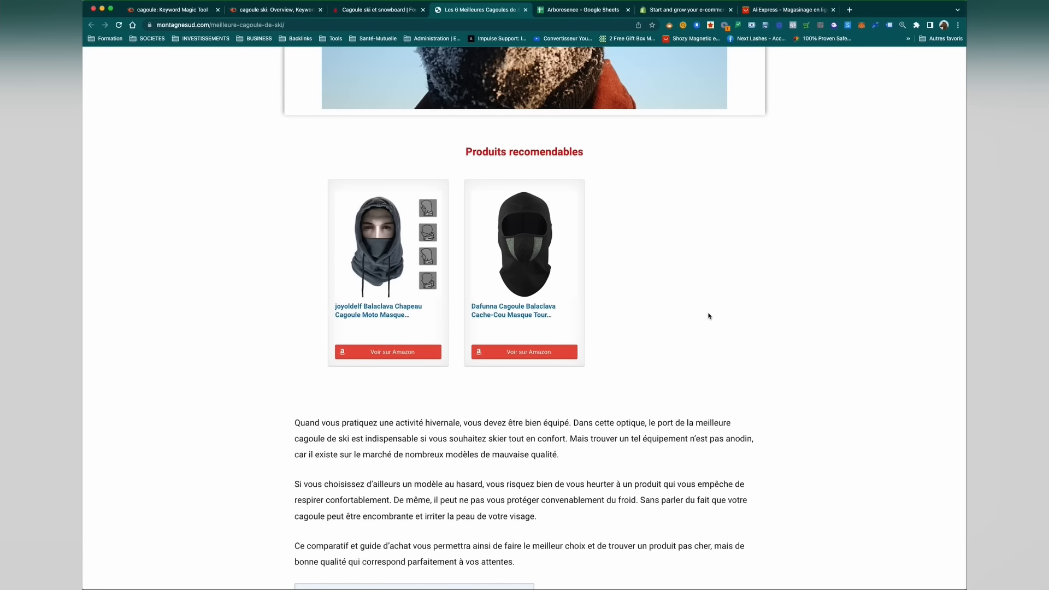
{"action": "scroll", "coordinate": [708, 316], "scroll_direction": "down", "scroll_amount": 15}
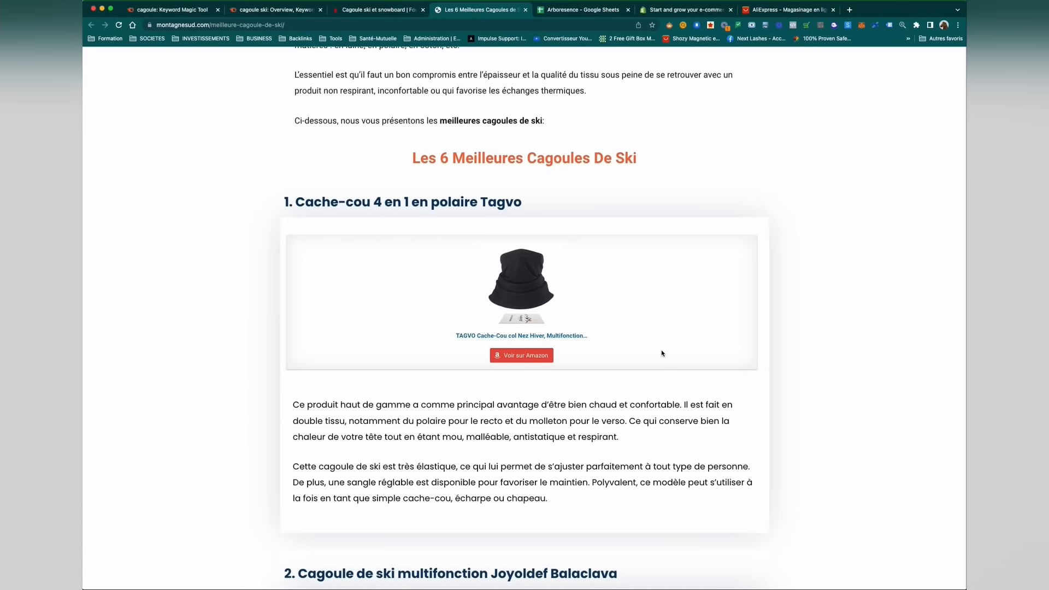
{"action": "scroll", "coordinate": [775, 379], "scroll_direction": "down", "scroll_amount": 15}
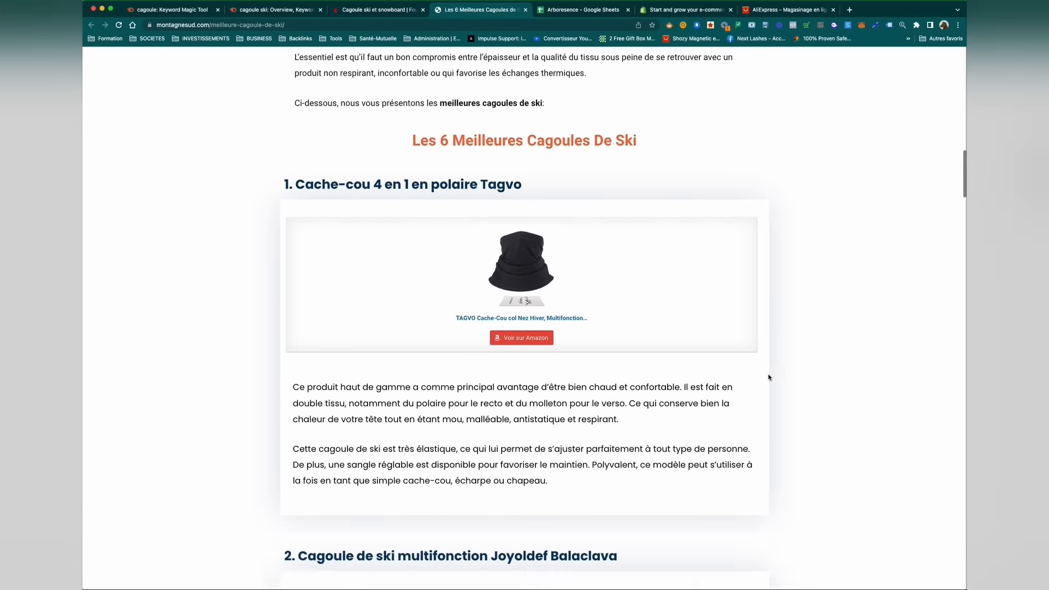
{"action": "scroll", "coordinate": [765, 376], "scroll_direction": "down", "scroll_amount": 5}
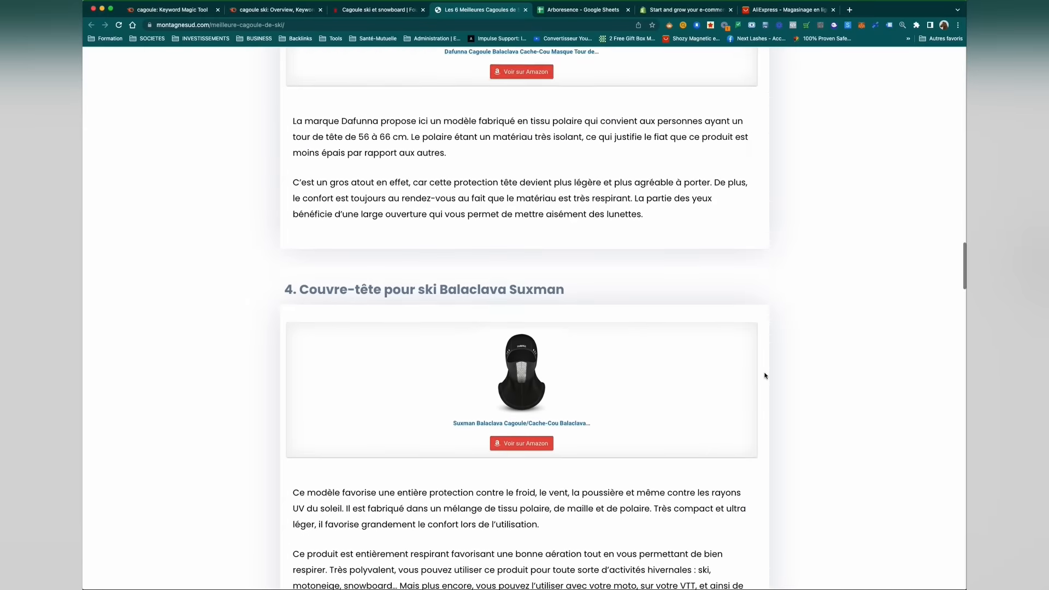
{"action": "scroll", "coordinate": [765, 376], "scroll_direction": "down", "scroll_amount": 10}
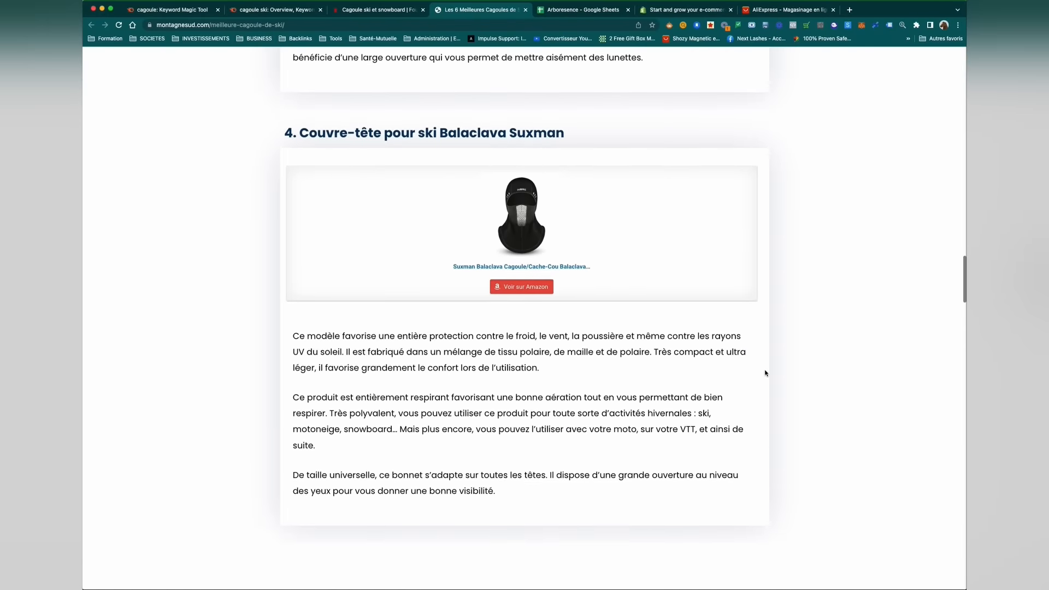
{"action": "scroll", "coordinate": [752, 379], "scroll_direction": "up", "scroll_amount": 20}
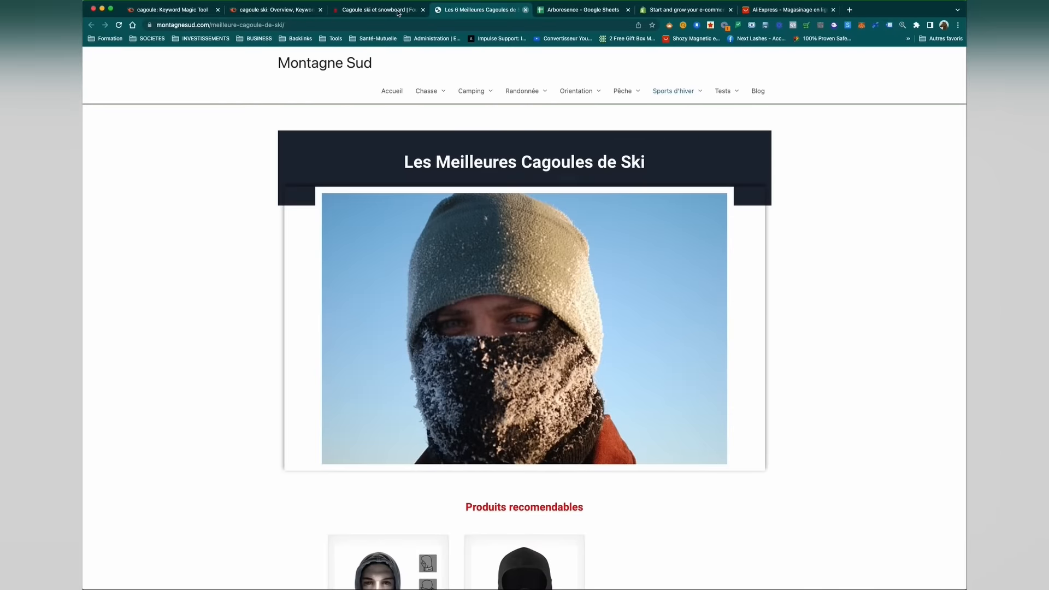
Step: Accept the cookie notice on the foustacagoule.com "Cagoule ski" collection page and look over its products
{"action": "left_click", "coordinate": [398, 13]}
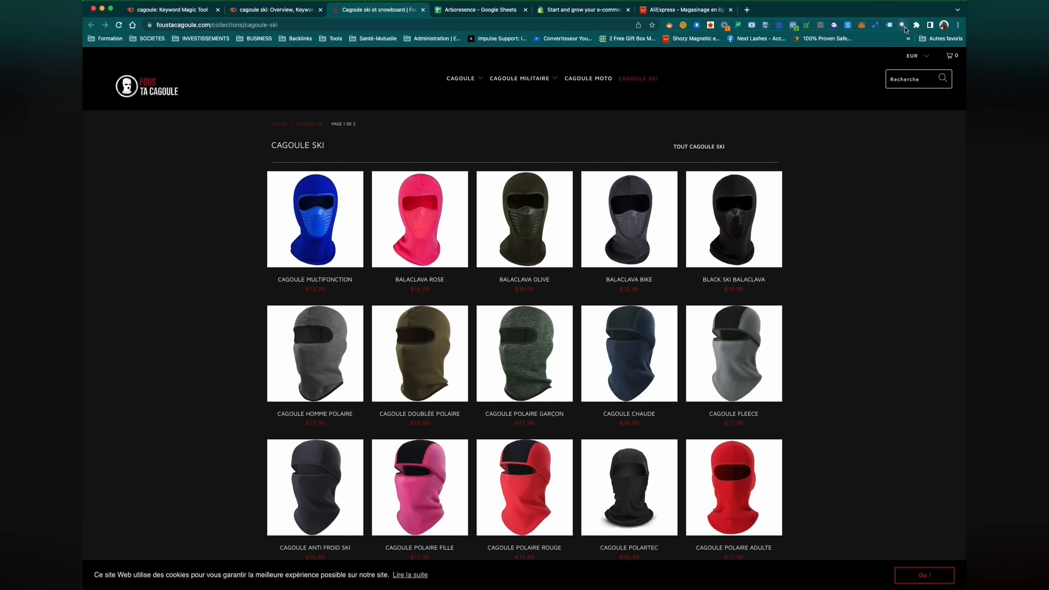
{"action": "left_click", "coordinate": [927, 572]}
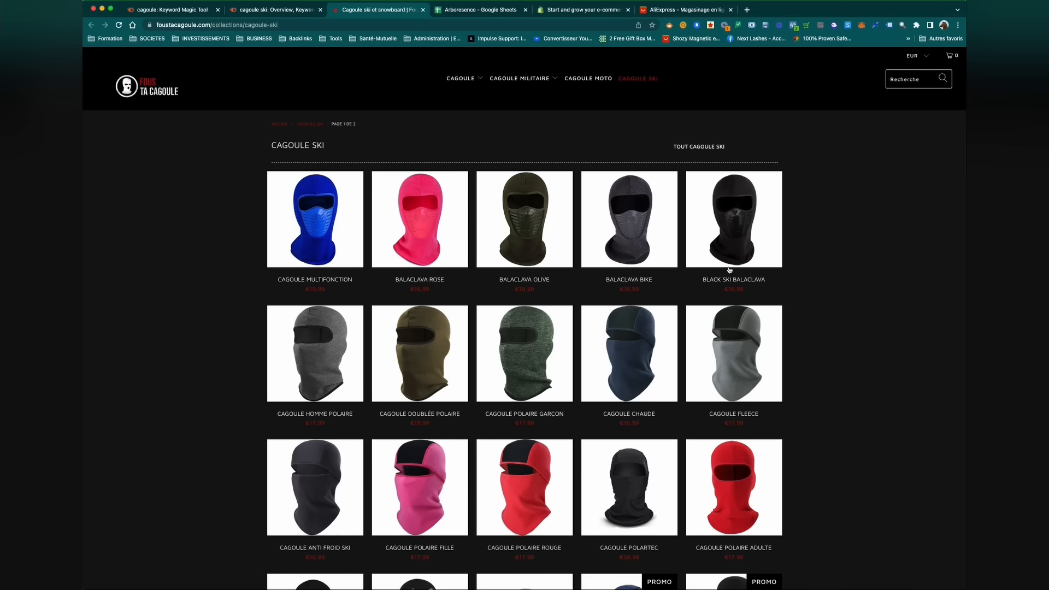
{"action": "scroll", "coordinate": [248, 229], "scroll_direction": "down", "scroll_amount": 3}
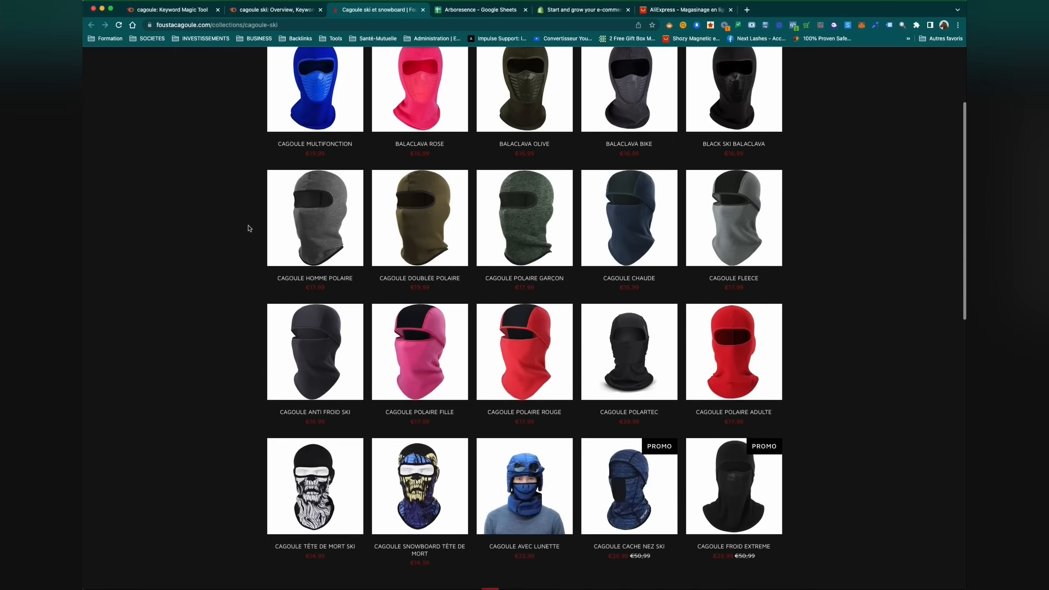
{"action": "scroll", "coordinate": [248, 228], "scroll_direction": "up", "scroll_amount": 3}
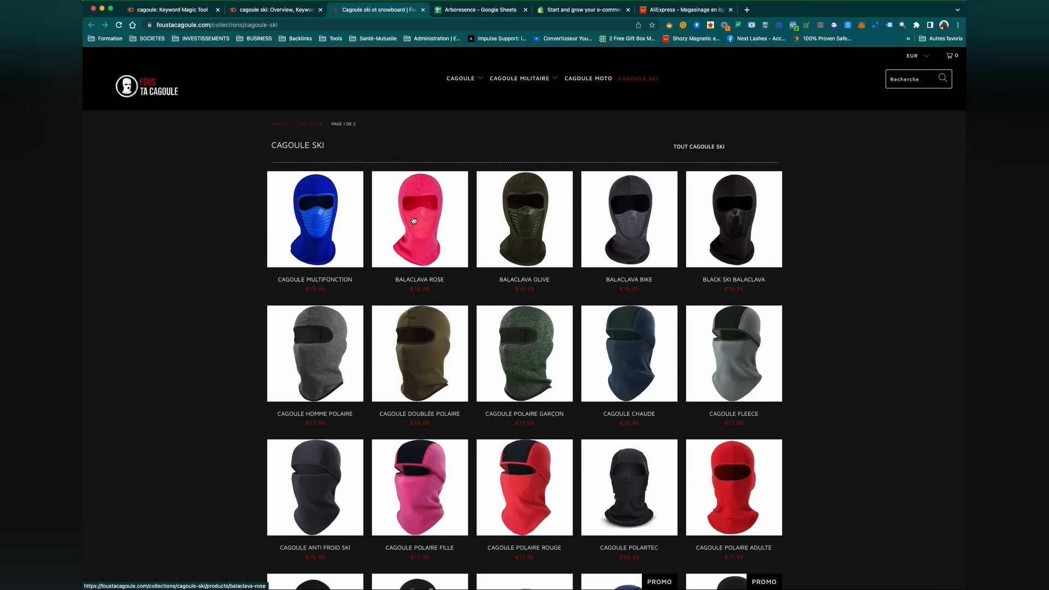
Step: Go to the foustacagoule.com home page and inspect the "Cagoule" and "Cagoule militaire" navigation categories
{"action": "left_click", "coordinate": [152, 93]}
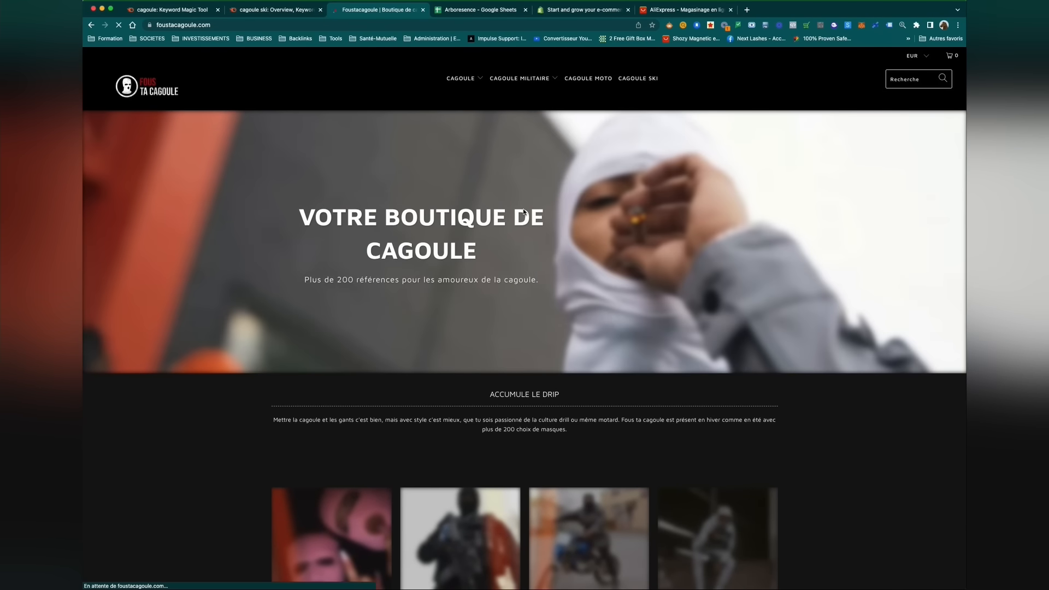
{"action": "mouse_move", "coordinate": [466, 80]}
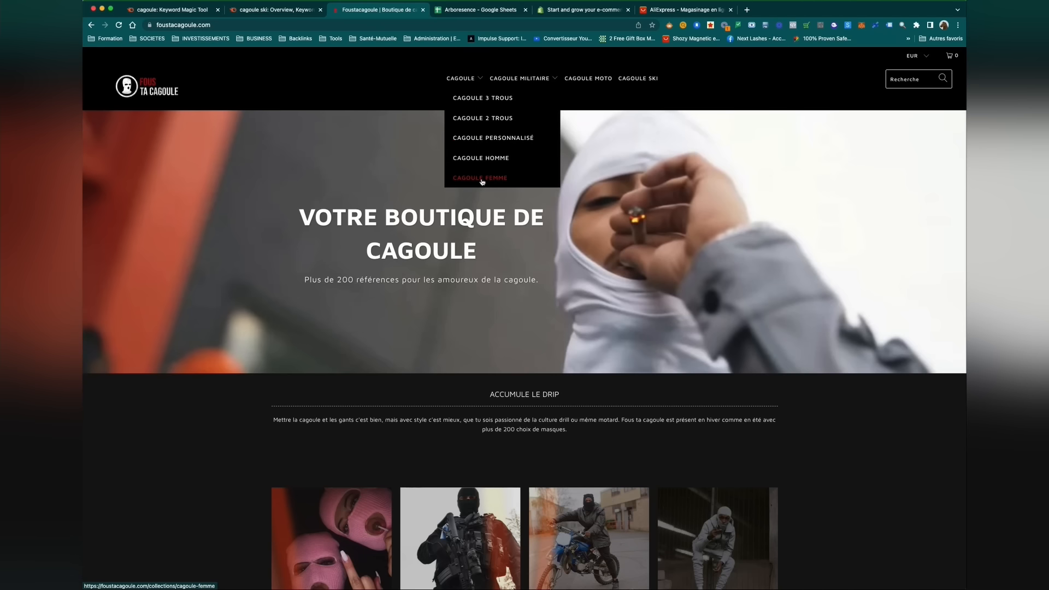
{"action": "mouse_move", "coordinate": [522, 79]}
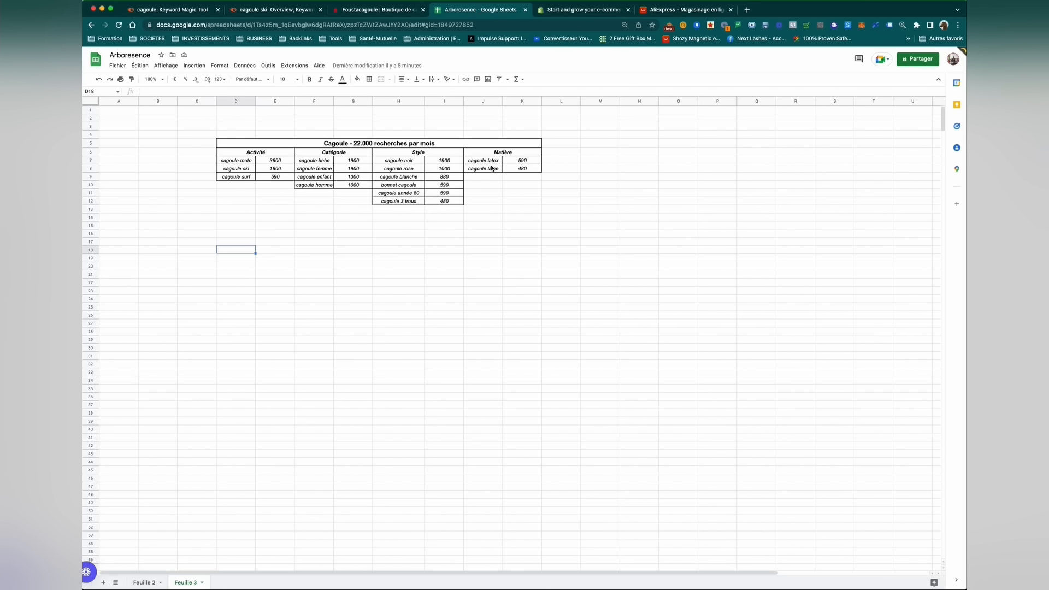
Step: Compare the keyword structure in the Arboresence sheet with the foustacagoule.com home page, and close the competitor's page
{"action": "left_click_drag", "start_coordinate": [241, 196], "coordinate": [568, 169]}
{"action": "left_click", "coordinate": [600, 200]}
{"action": "left_click", "coordinate": [372, 9]}
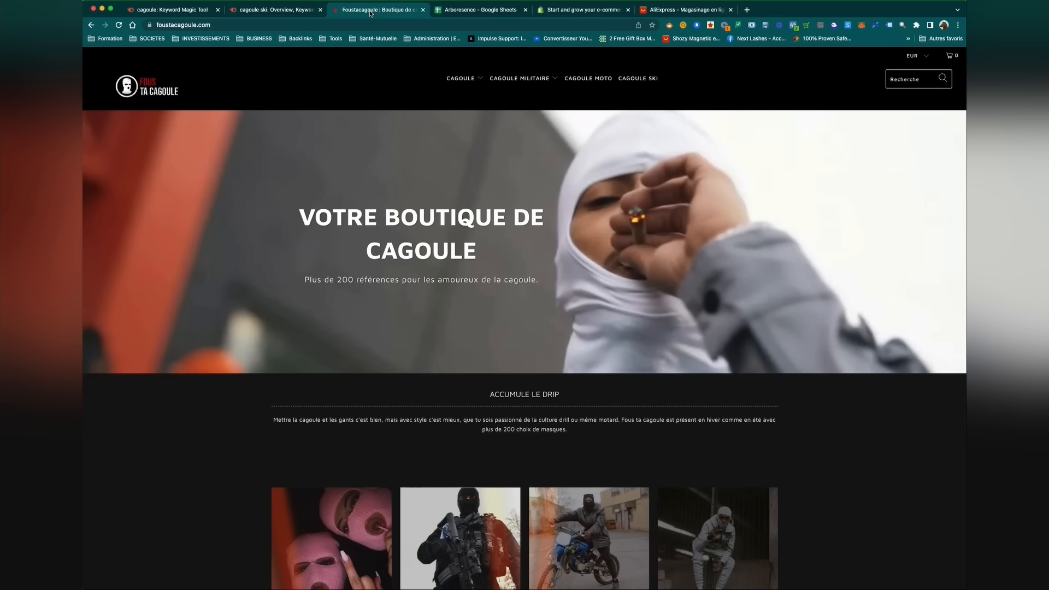
{"action": "scroll", "coordinate": [804, 306], "scroll_direction": "down", "scroll_amount": 10}
{"action": "scroll", "coordinate": [565, 339], "scroll_direction": "up", "scroll_amount": 15}
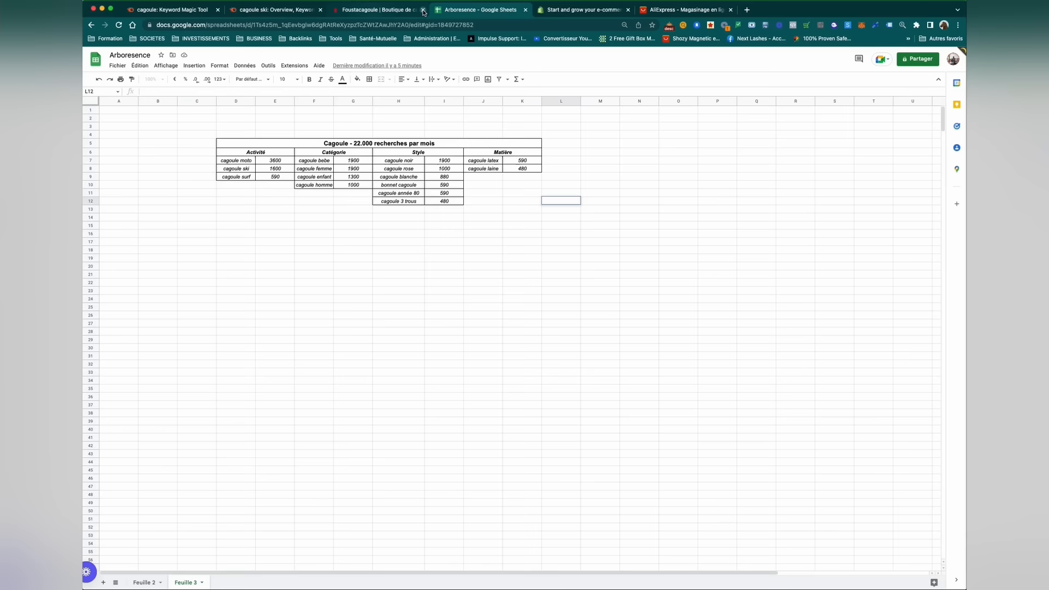
{"action": "left_click", "coordinate": [423, 10]}
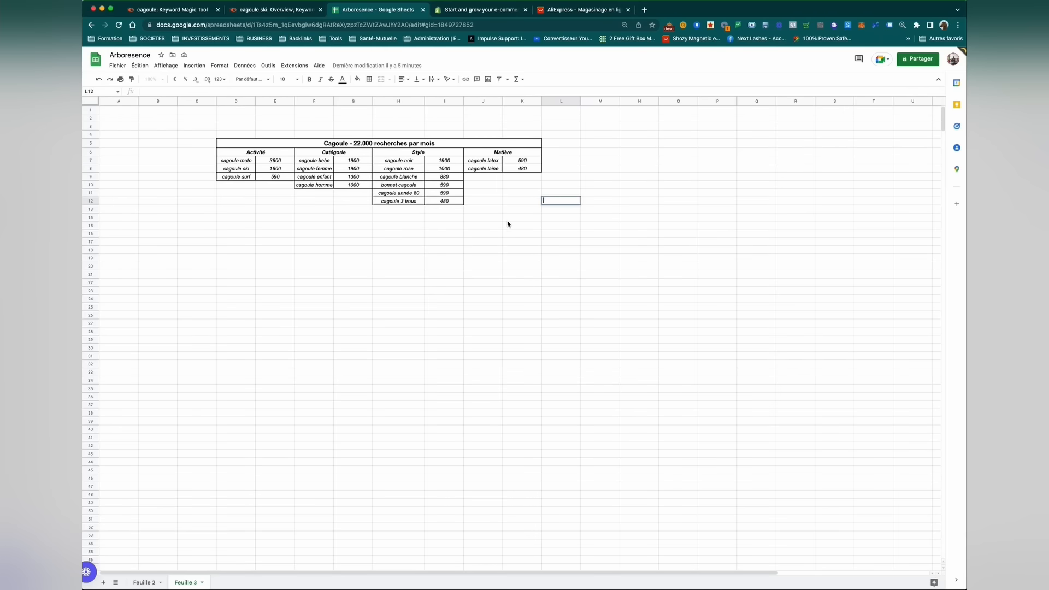
Step: Switch to the Shopify website, start a free trial and skip the questions about business stage and sales channels
{"action": "key", "text": "ctrl+Tab"}
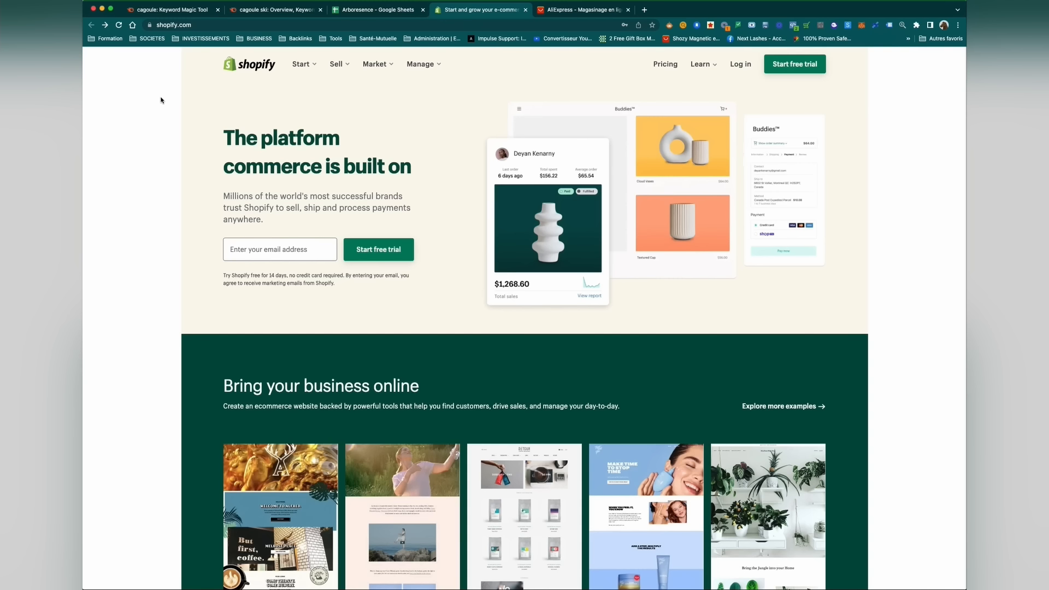
{"action": "left_click", "coordinate": [799, 68]}
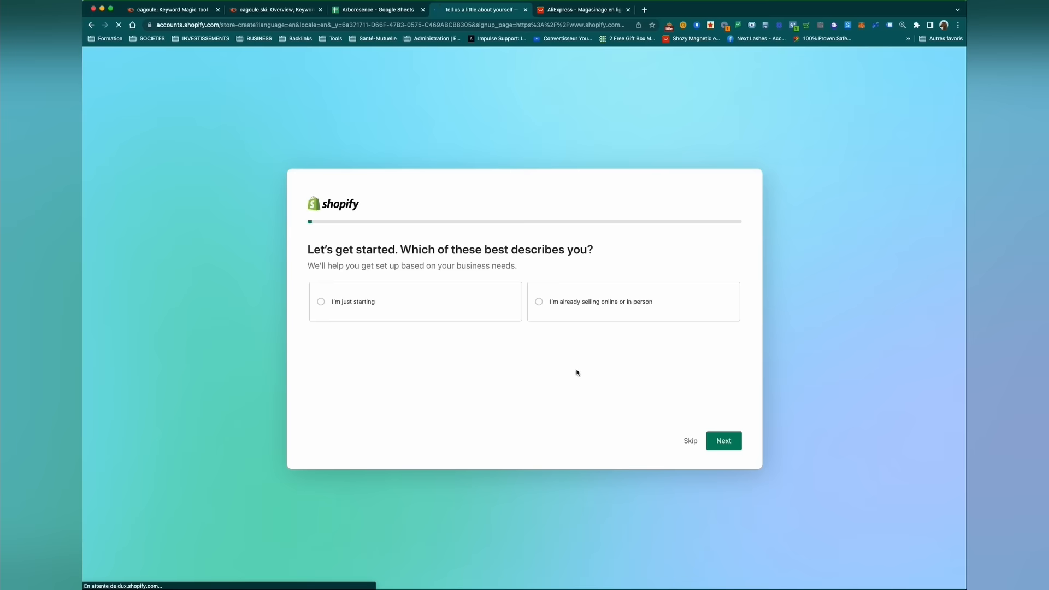
{"action": "left_click", "coordinate": [683, 442]}
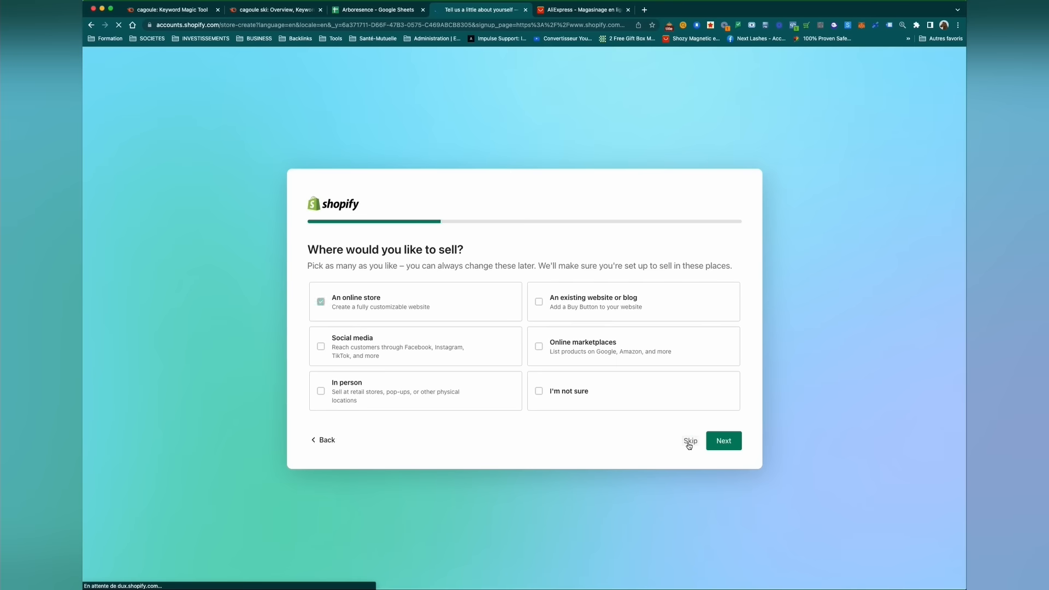
{"action": "left_click", "coordinate": [688, 443]}
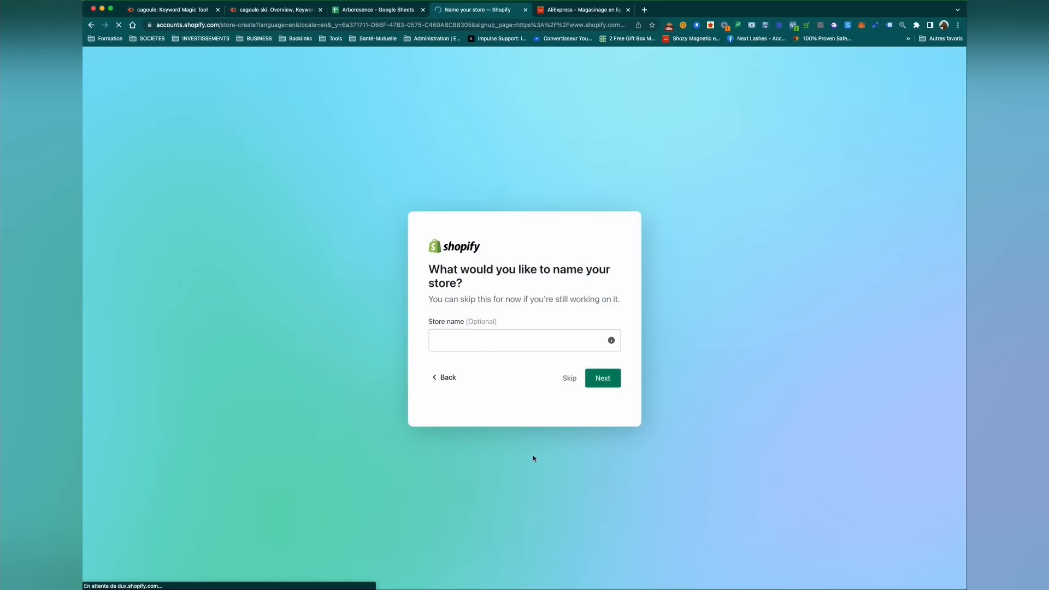
Step: Name the new Shopify store "boutique cagoule" and check its temporary myshopify.com address
{"action": "left_click", "coordinate": [514, 339]}
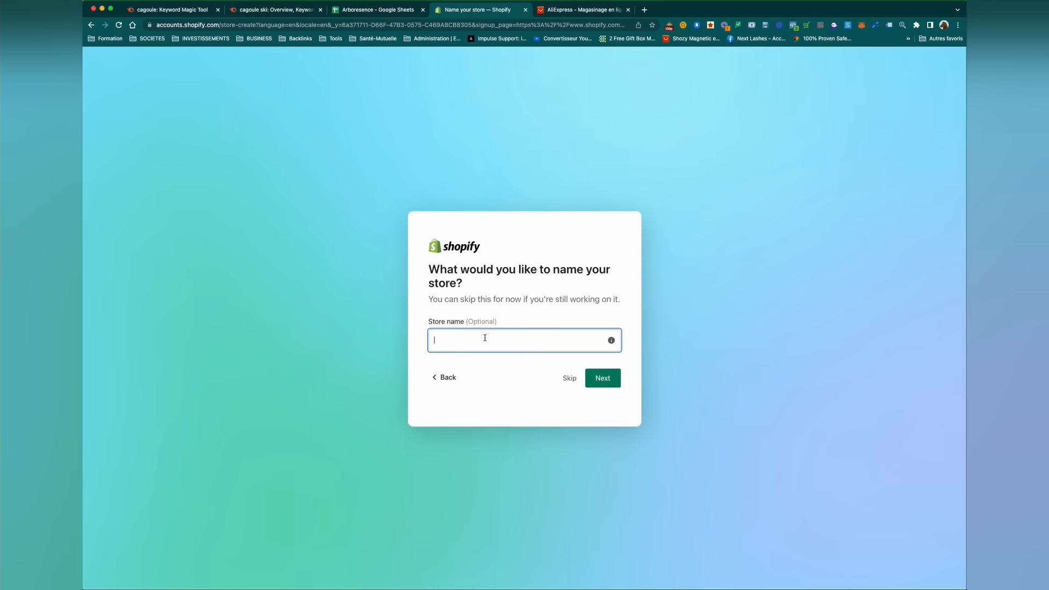
{"action": "type", "text": "boutique cagoule"}
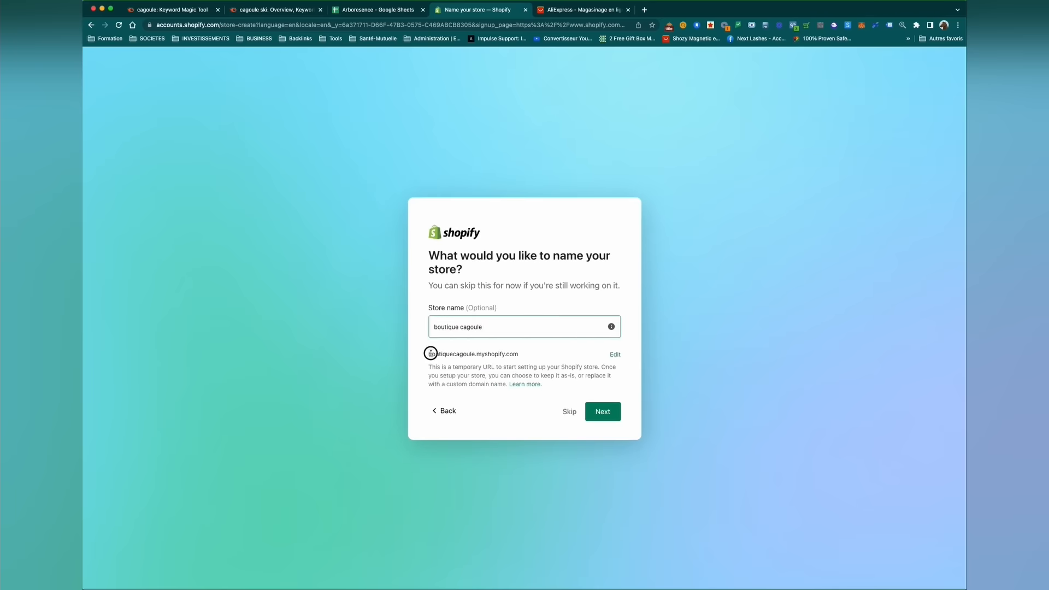
{"action": "left_click_drag", "start_coordinate": [428, 354], "coordinate": [519, 355]}
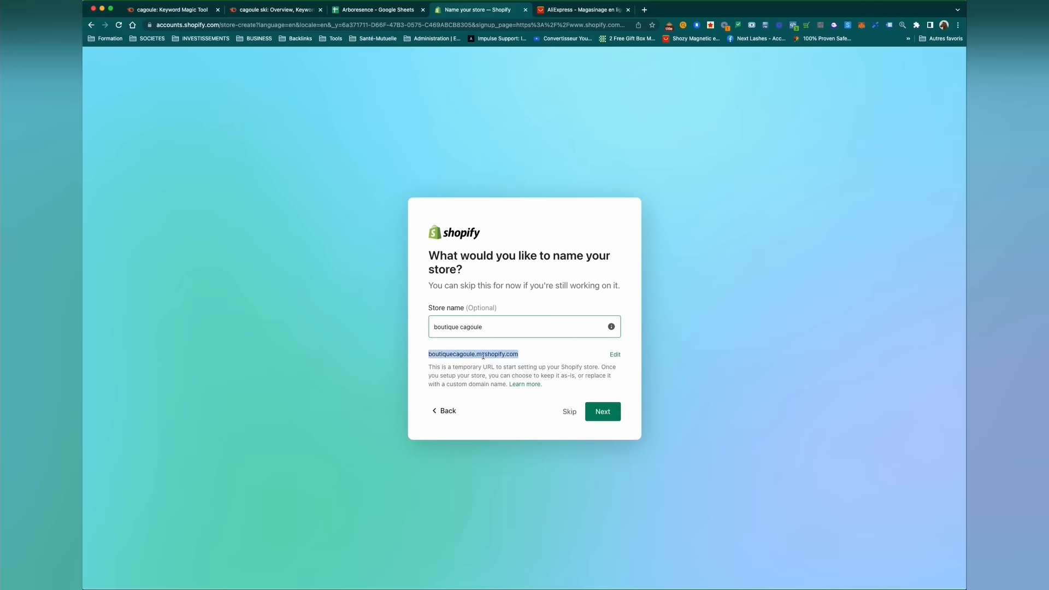
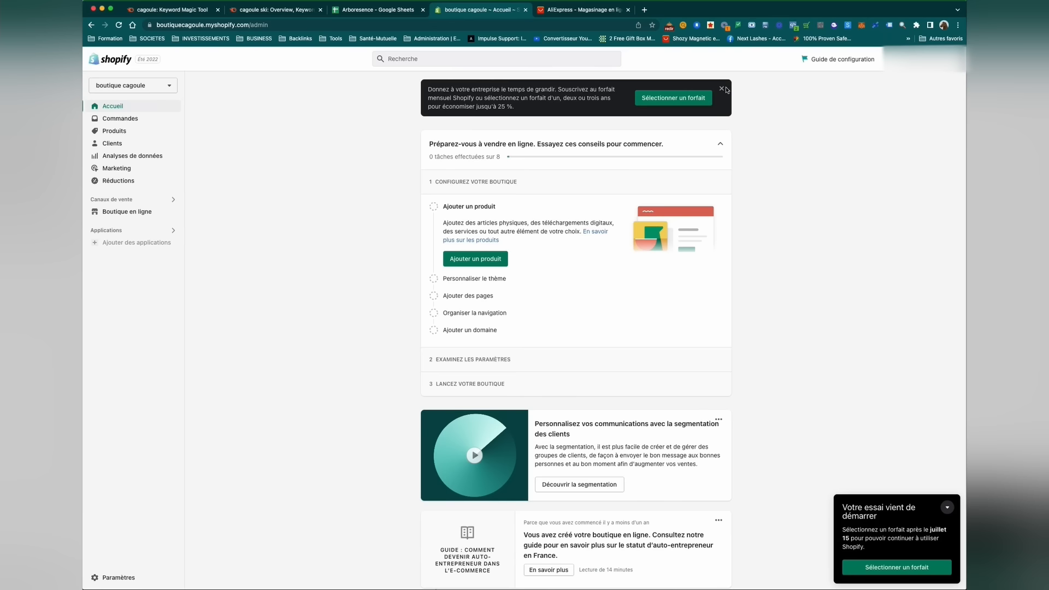
Step: Dismiss the plan offer banner and review the store's orders, products, collections, customers and analytics pages
{"action": "left_click", "coordinate": [722, 88]}
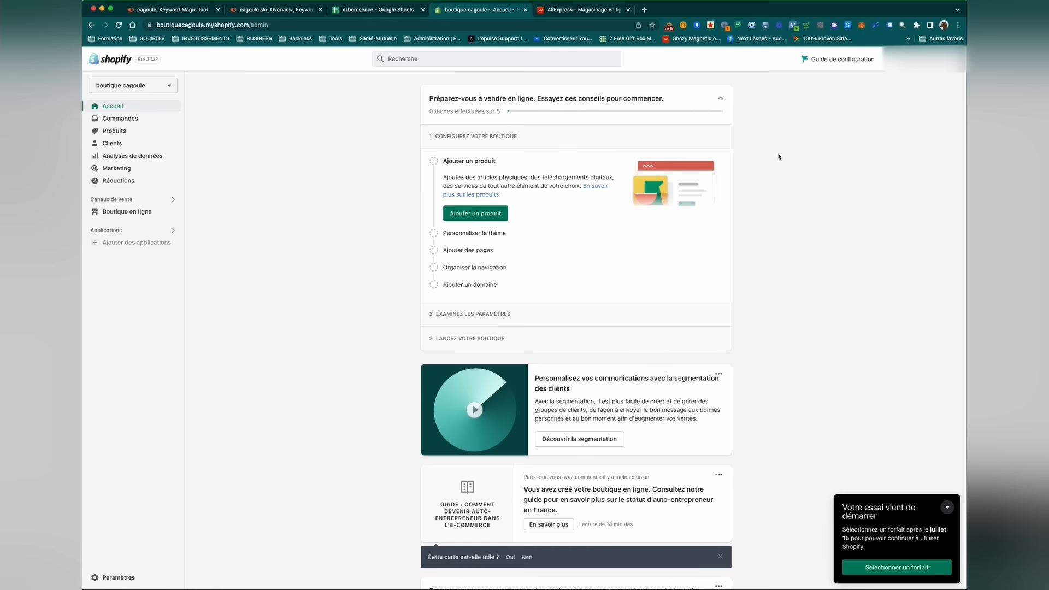
{"action": "left_click", "coordinate": [120, 120]}
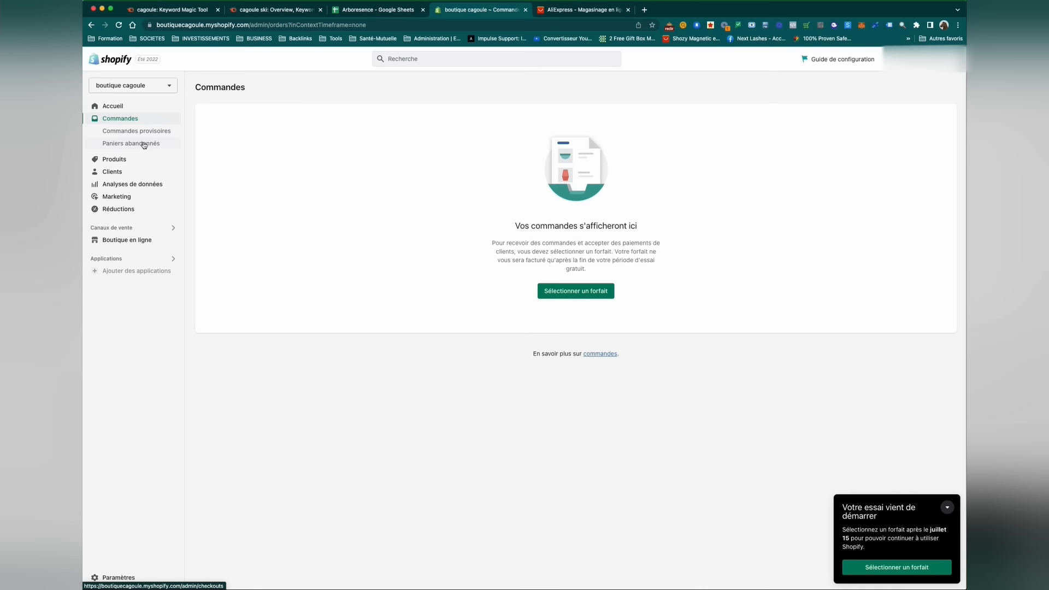
{"action": "left_click", "coordinate": [115, 159]}
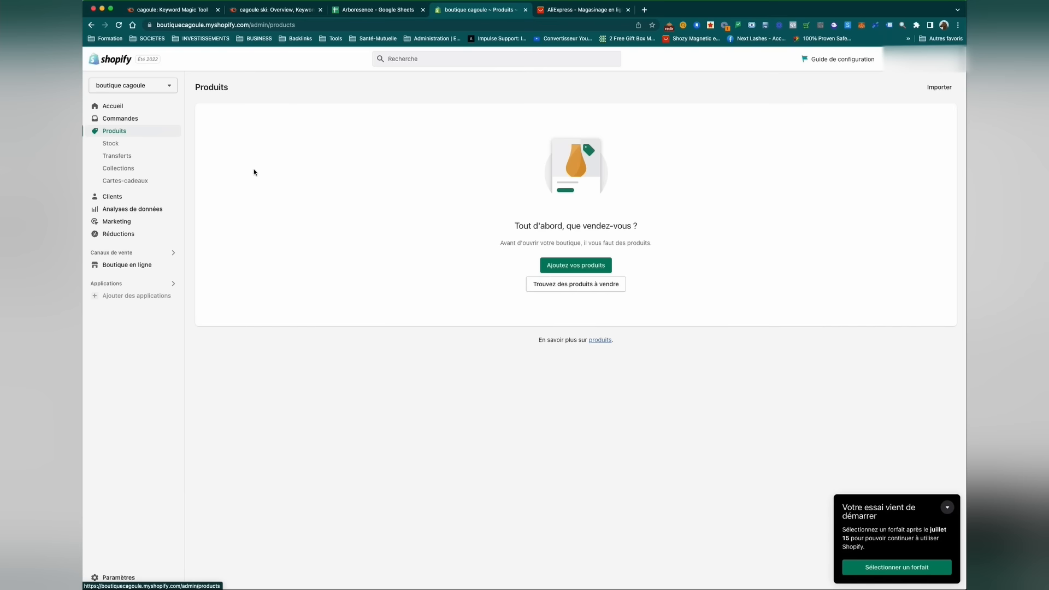
{"action": "left_click", "coordinate": [118, 168]}
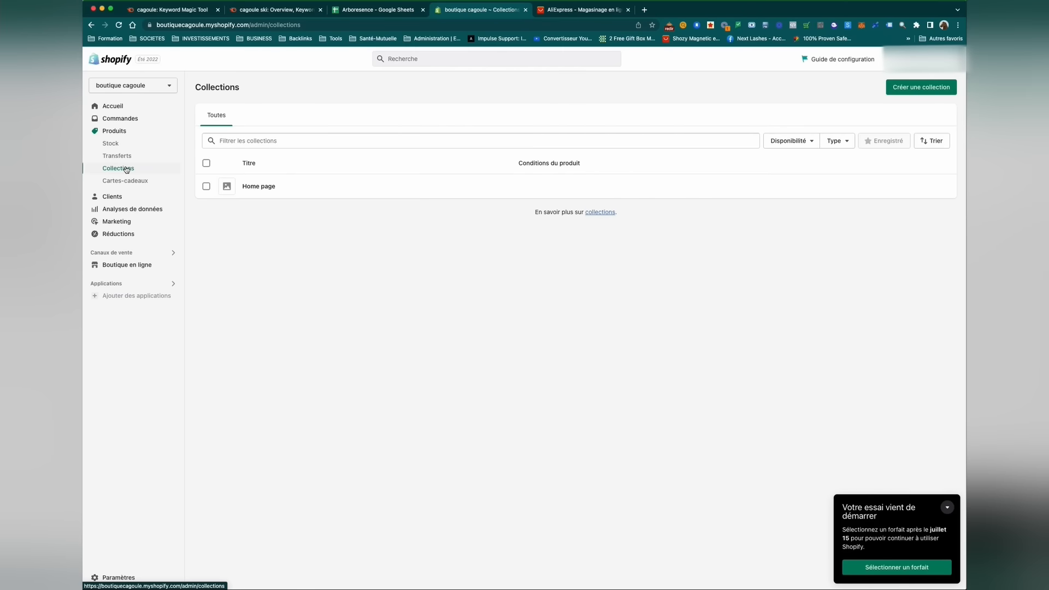
{"action": "left_click", "coordinate": [121, 198]}
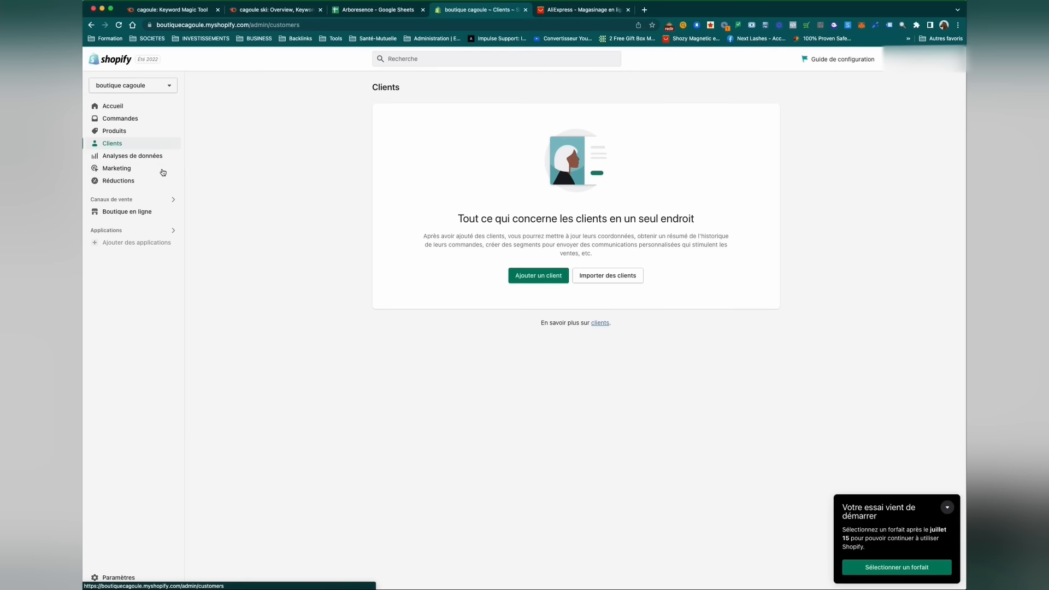
{"action": "left_click", "coordinate": [116, 158]}
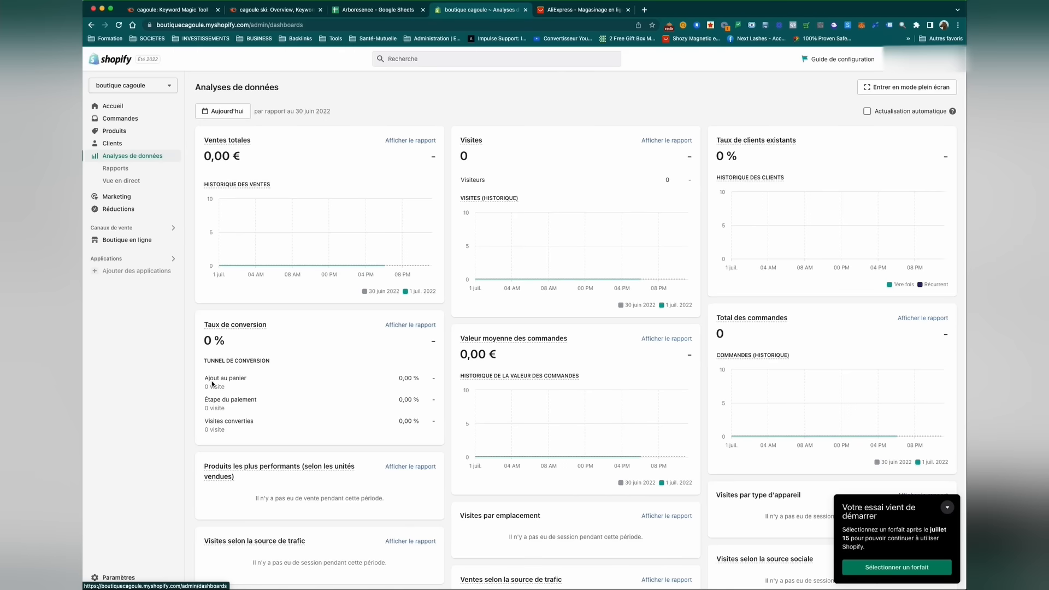
Step: Examine the conversion funnel and the remaining reports on the analytics dashboard, and check the store's discounts page
{"action": "left_click_drag", "start_coordinate": [208, 377], "coordinate": [266, 387]}
{"action": "left_click", "coordinate": [223, 402]}
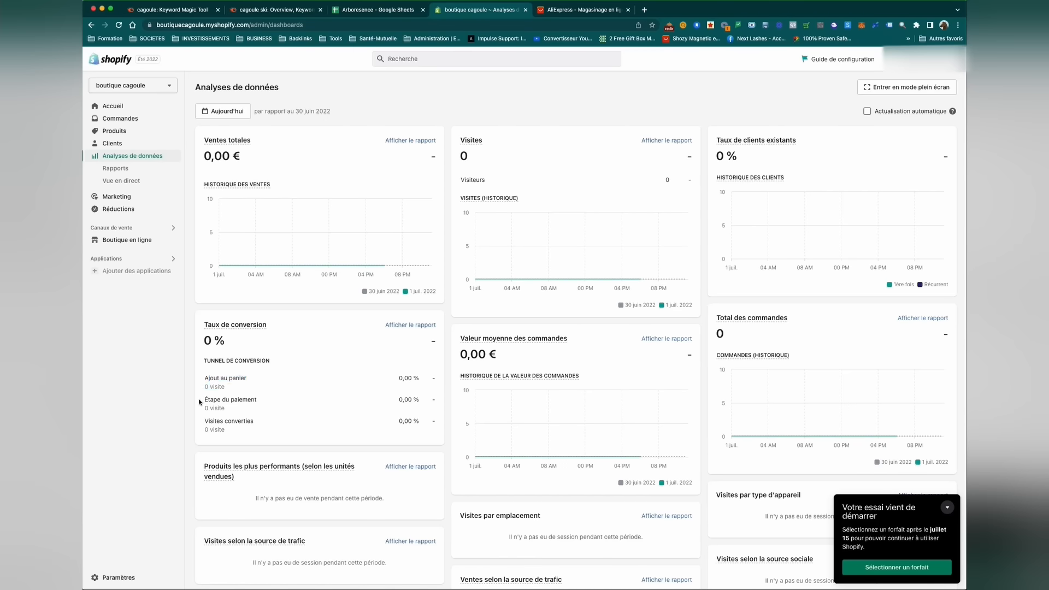
{"action": "left_click_drag", "start_coordinate": [205, 400], "coordinate": [244, 433]}
{"action": "left_click", "coordinate": [223, 422]}
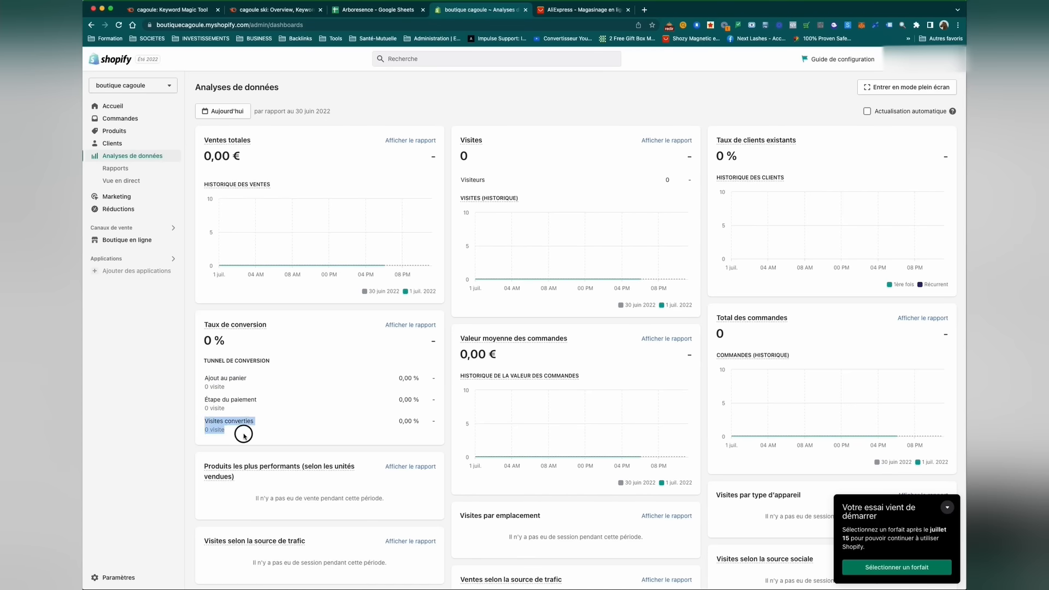
{"action": "left_click", "coordinate": [309, 431]}
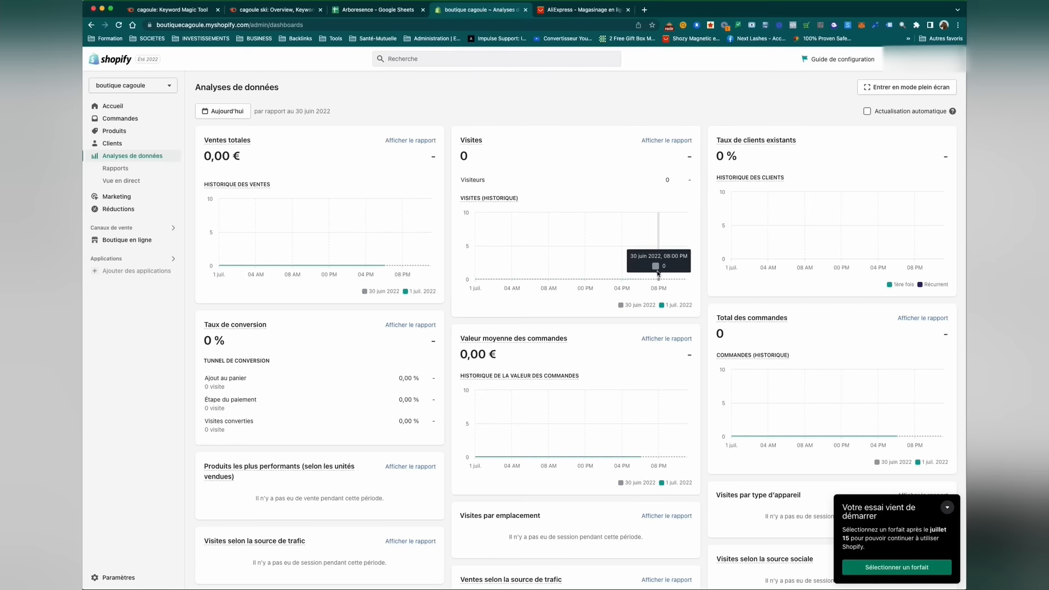
{"action": "scroll", "coordinate": [706, 303], "scroll_direction": "down", "scroll_amount": 3}
{"action": "scroll", "coordinate": [707, 302], "scroll_direction": "down", "scroll_amount": 5}
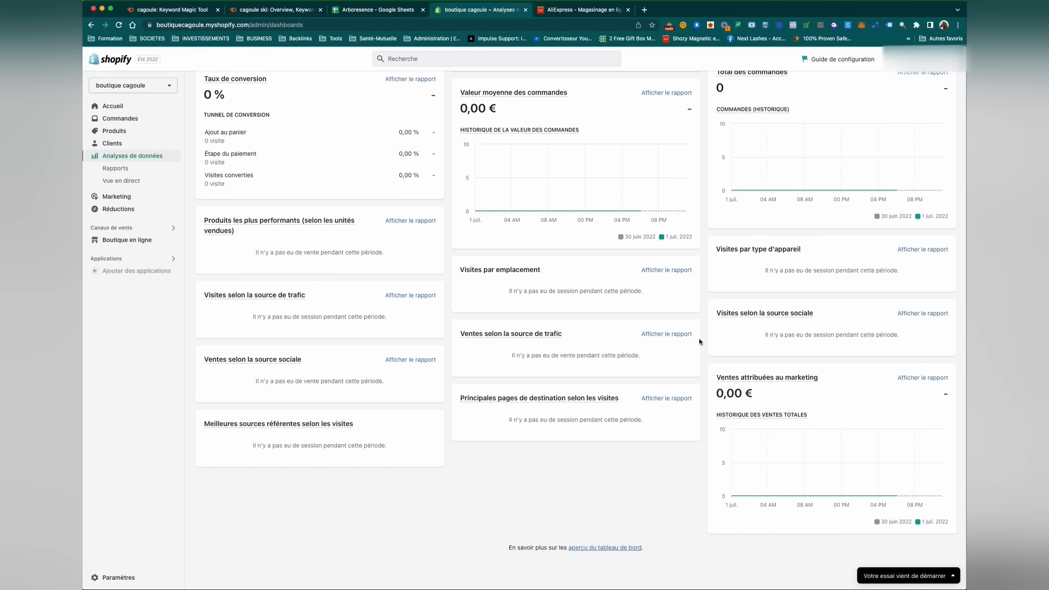
{"action": "scroll", "coordinate": [699, 336], "scroll_direction": "up", "scroll_amount": 8}
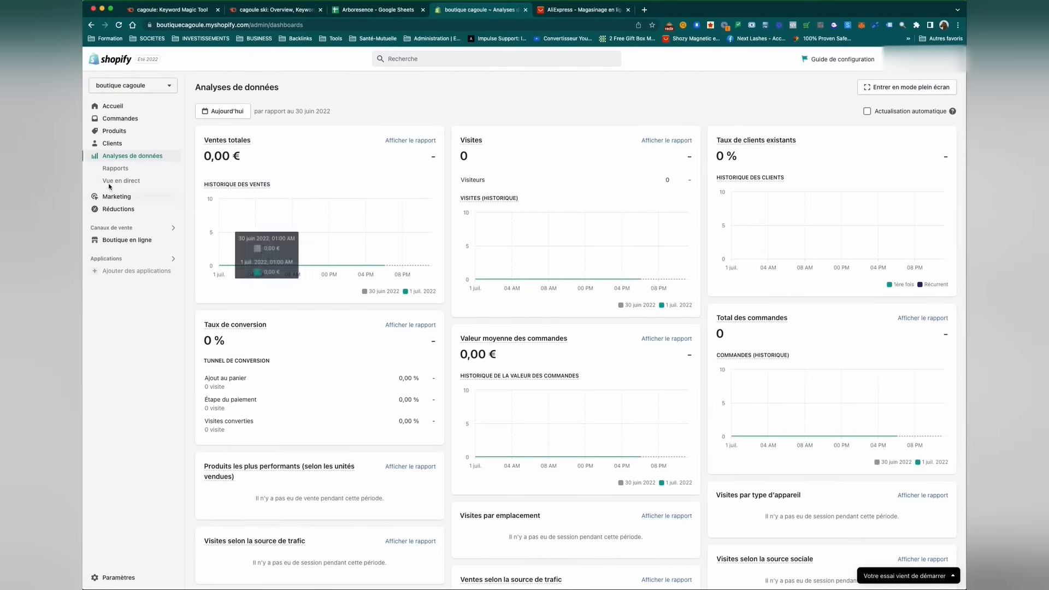
{"action": "left_click", "coordinate": [118, 210]}
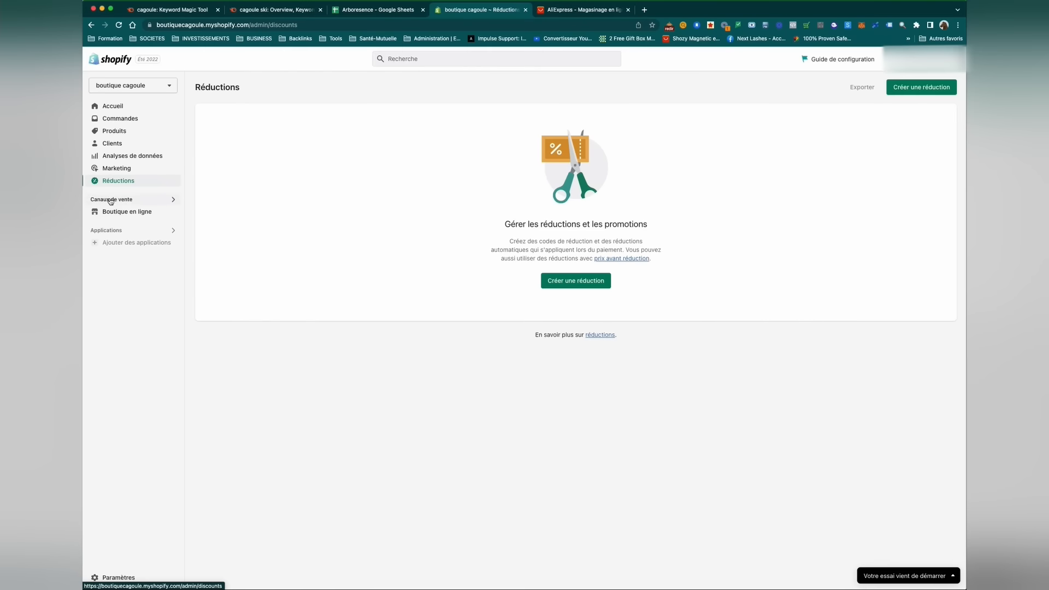
Step: Open the online store section and preview the storefront's home page from the image banner to the footer
{"action": "left_click", "coordinate": [125, 213]}
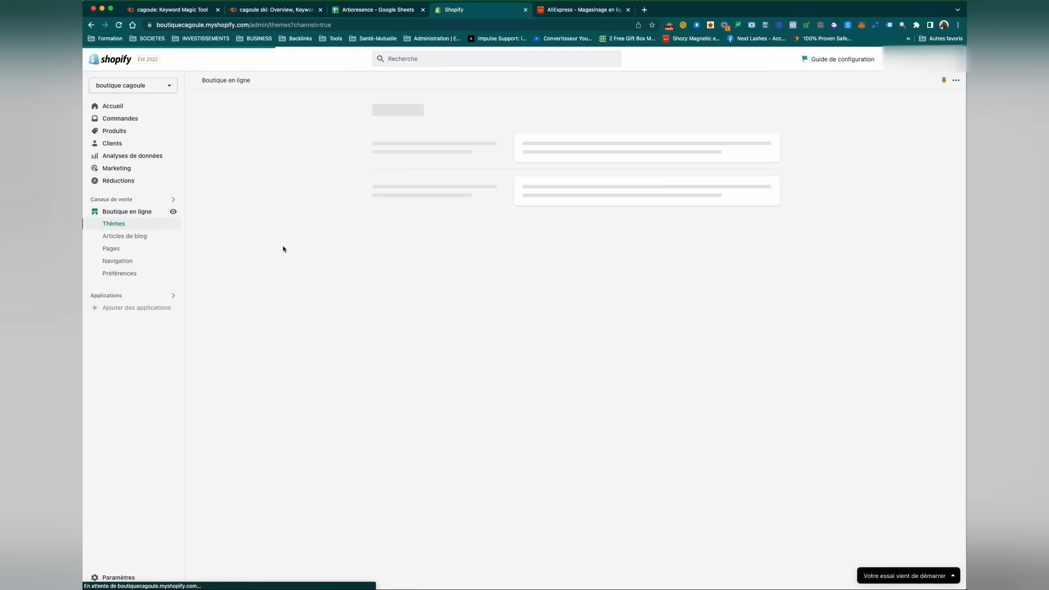
{"action": "left_click", "coordinate": [173, 212]}
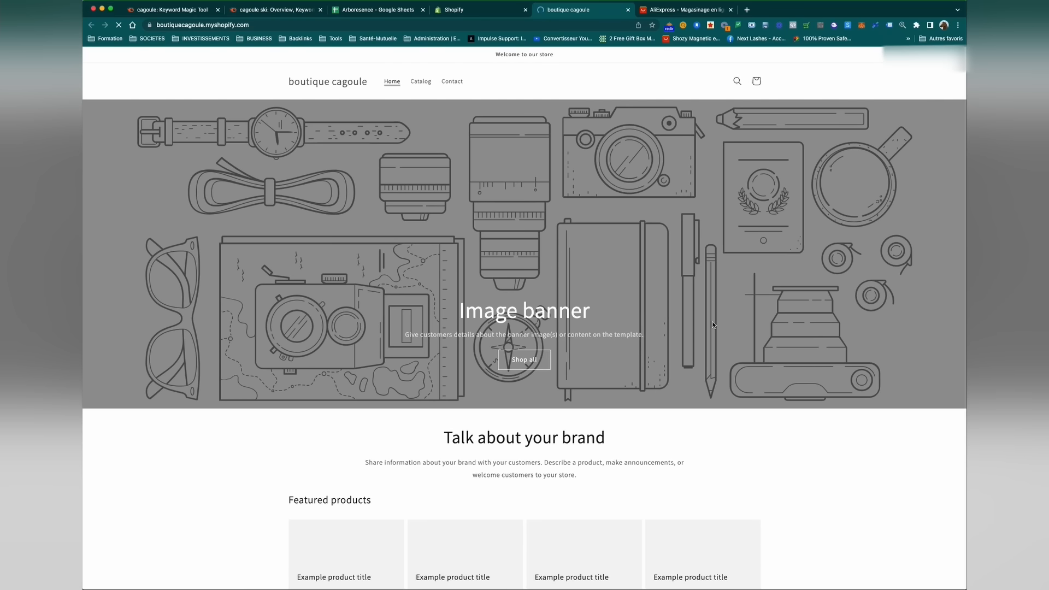
{"action": "scroll", "coordinate": [699, 321], "scroll_direction": "down", "scroll_amount": 4}
{"action": "scroll", "coordinate": [786, 358], "scroll_direction": "down", "scroll_amount": 12}
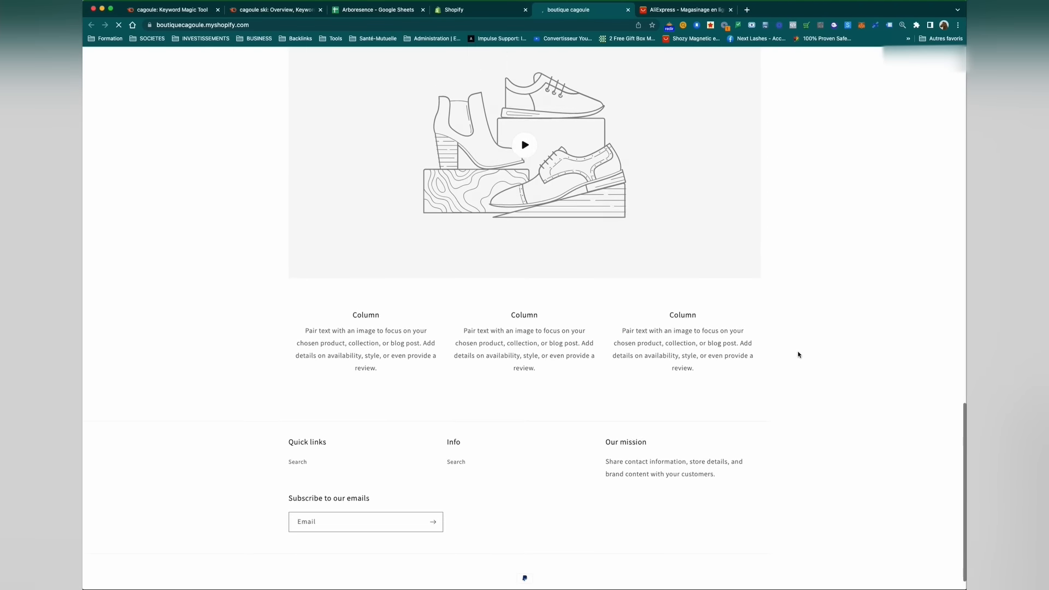
{"action": "scroll", "coordinate": [792, 354], "scroll_direction": "up", "scroll_amount": 15}
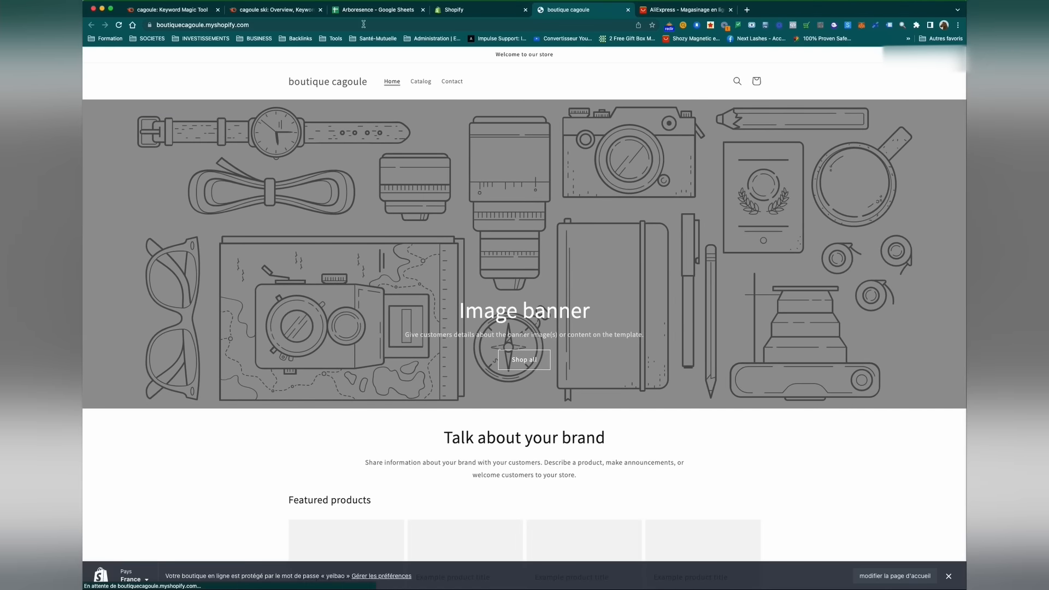
Step: Return to the admin's themes page and review the current Dawn theme and the theme library's add and free theme options
{"action": "left_click", "coordinate": [455, 9]}
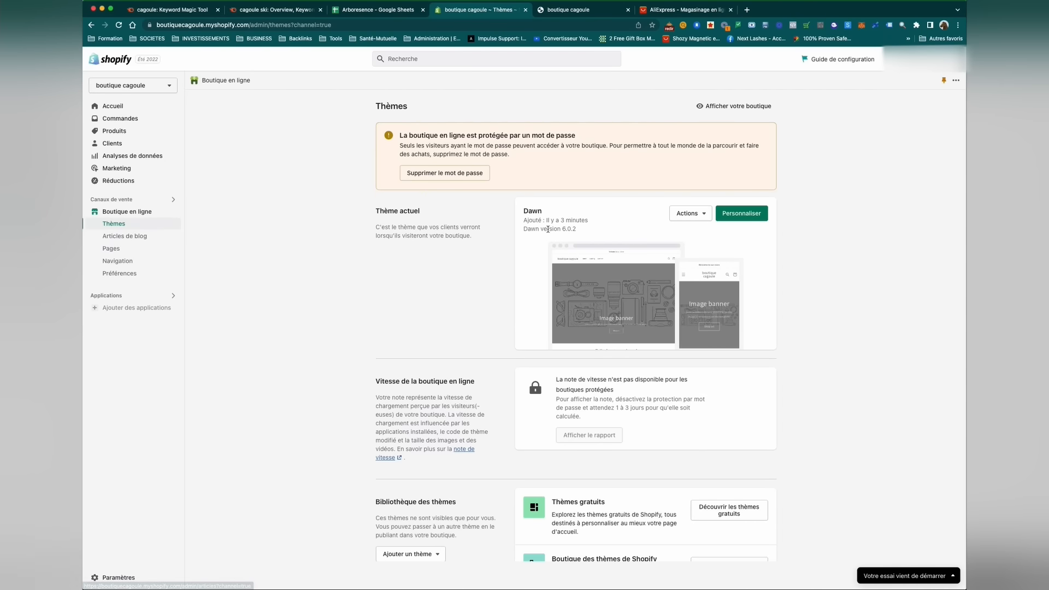
{"action": "left_click", "coordinate": [525, 212]}
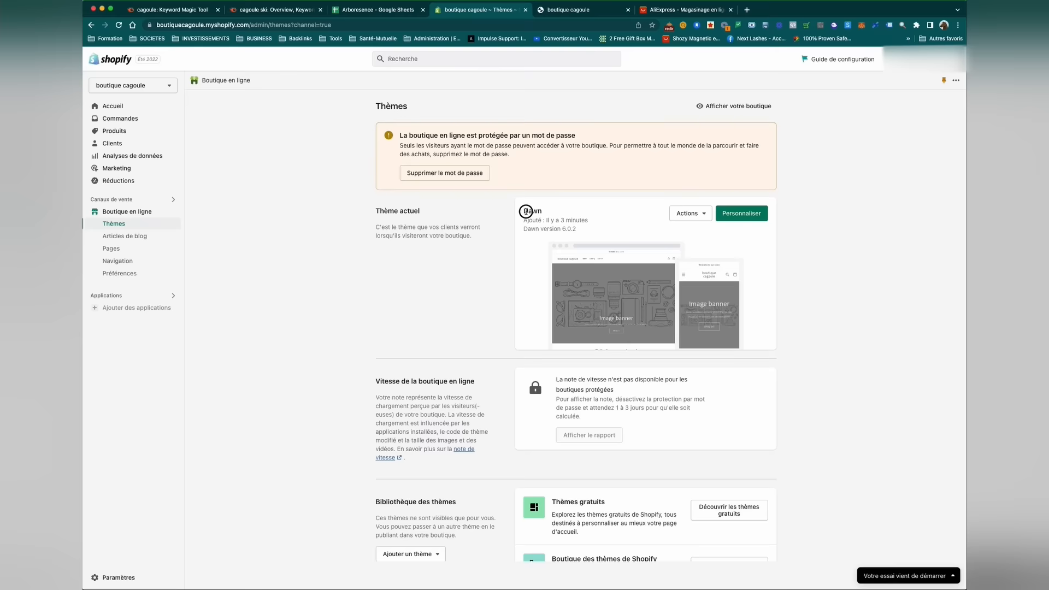
{"action": "left_click_drag", "start_coordinate": [525, 212], "coordinate": [599, 229]}
{"action": "left_click", "coordinate": [611, 231]}
{"action": "scroll", "coordinate": [517, 271], "scroll_direction": "down", "scroll_amount": 2}
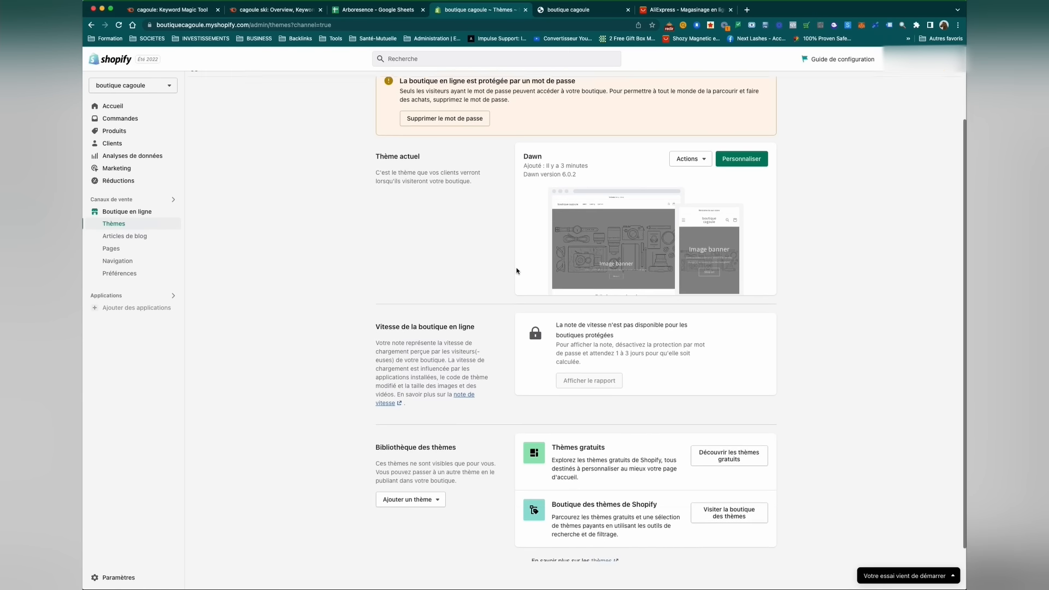
{"action": "scroll", "coordinate": [517, 271], "scroll_direction": "down", "scroll_amount": 1}
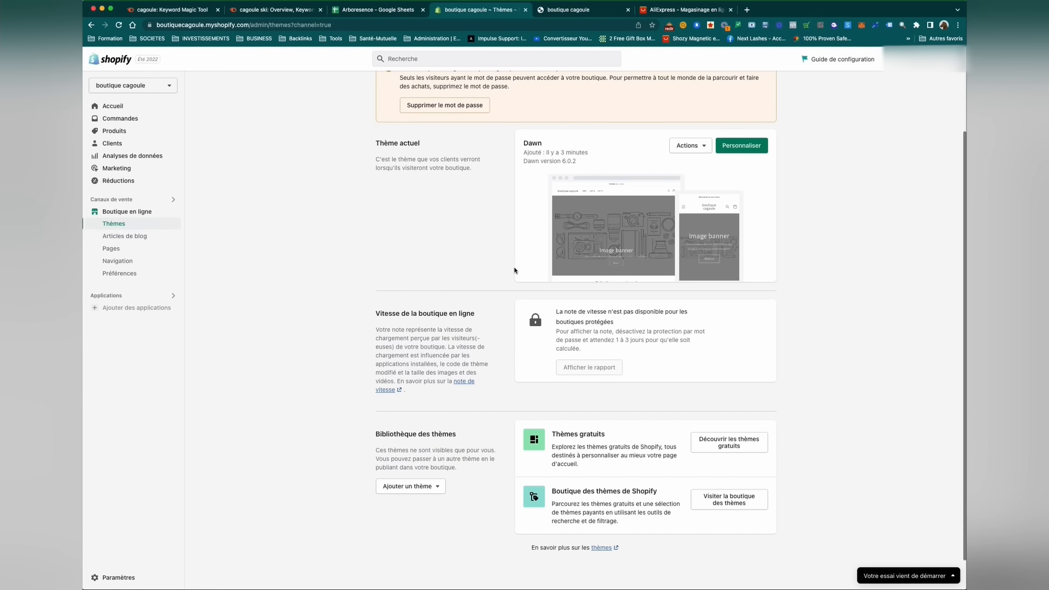
{"action": "left_click", "coordinate": [401, 492]}
{"action": "left_click", "coordinate": [462, 446]}
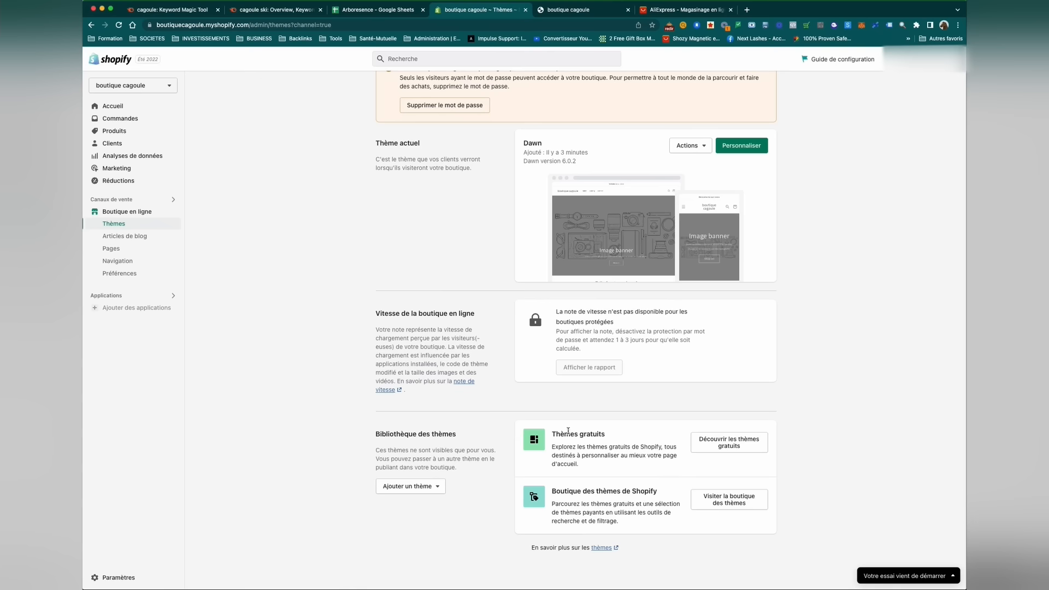
{"action": "left_click_drag", "start_coordinate": [554, 431], "coordinate": [613, 440]}
{"action": "left_click", "coordinate": [613, 443]}
{"action": "scroll", "coordinate": [561, 454], "scroll_direction": "up", "scroll_amount": 2}
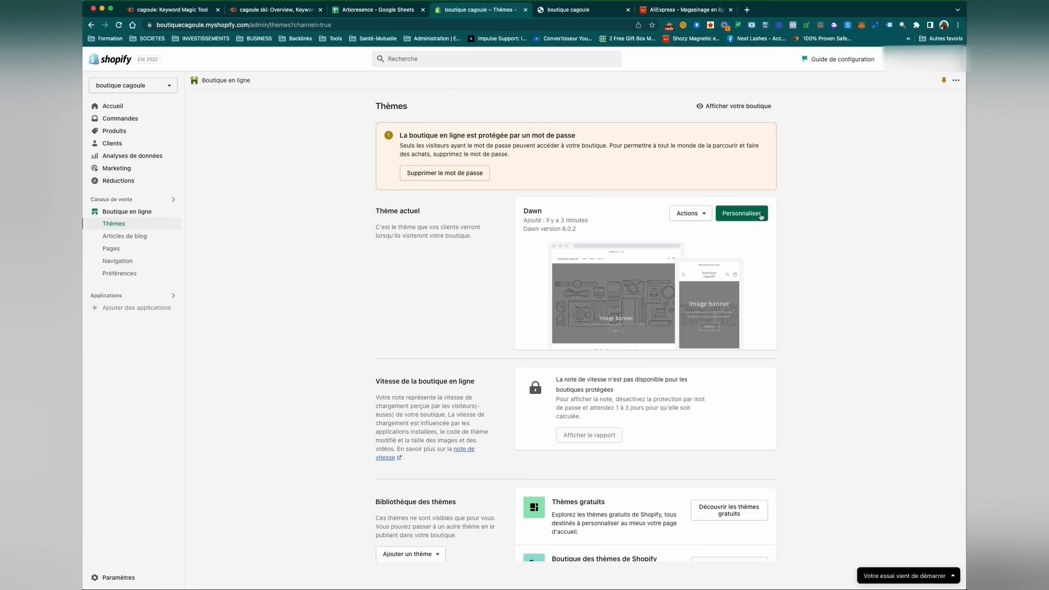
Step: Look over the storefront's default home page once more and return to the themes page
{"action": "left_click", "coordinate": [579, 15]}
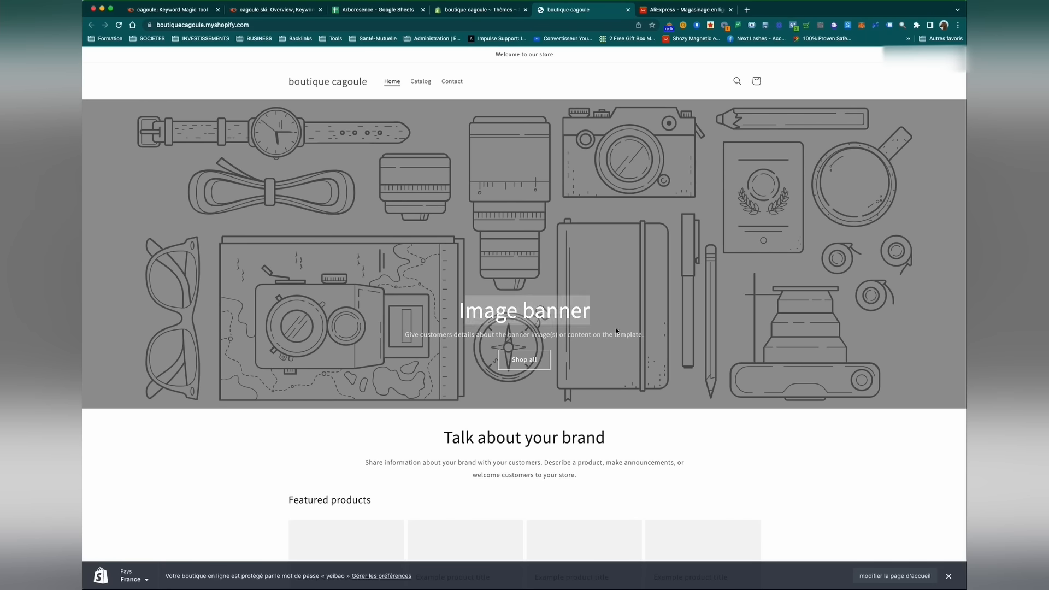
{"action": "scroll", "coordinate": [632, 289], "scroll_direction": "down", "scroll_amount": 4}
{"action": "scroll", "coordinate": [631, 288], "scroll_direction": "up", "scroll_amount": 5}
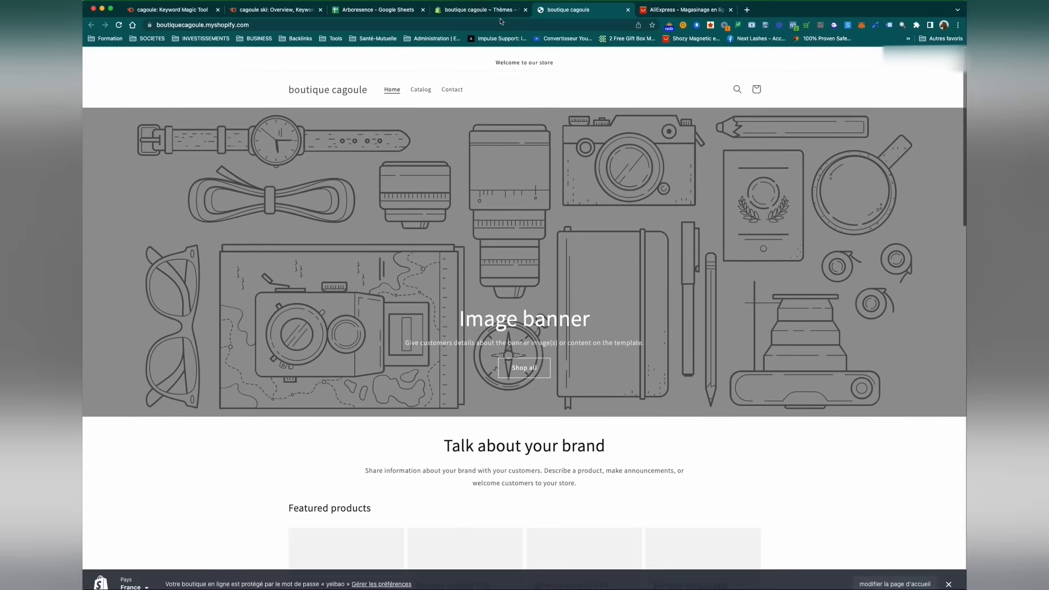
{"action": "left_click", "coordinate": [487, 11]}
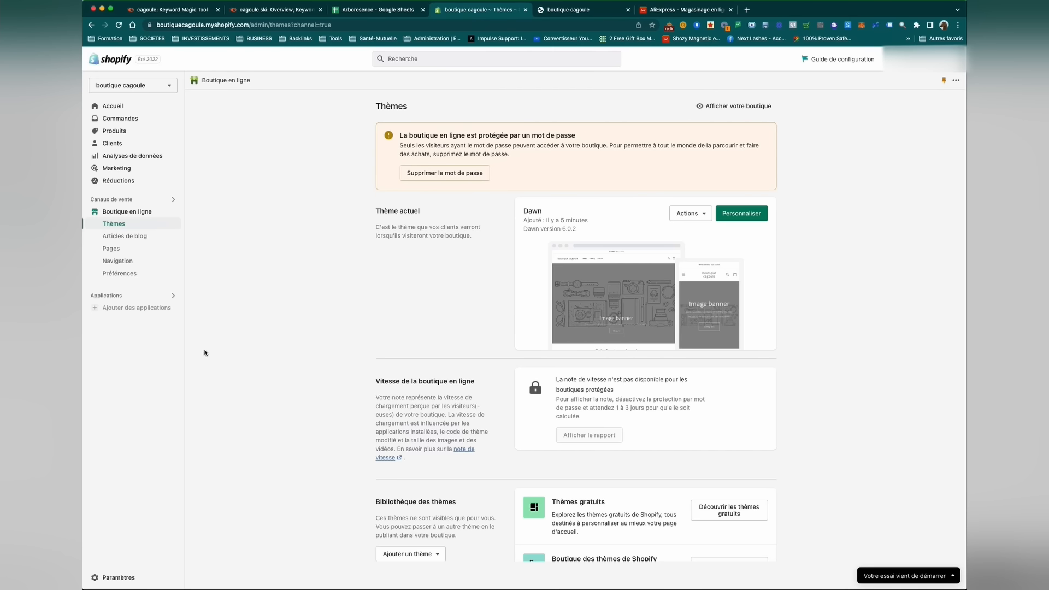
Step: Review the online store's navigation menus and compare them with the storefront header and the keyword categories in the Arboresence sheet
{"action": "left_click", "coordinate": [118, 263]}
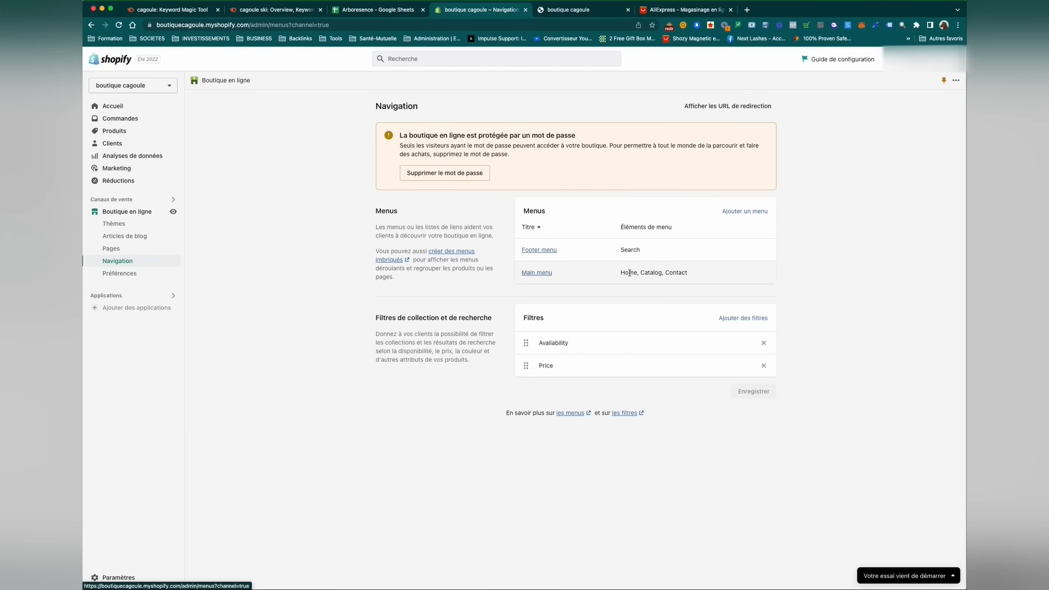
{"action": "left_click", "coordinate": [551, 11]}
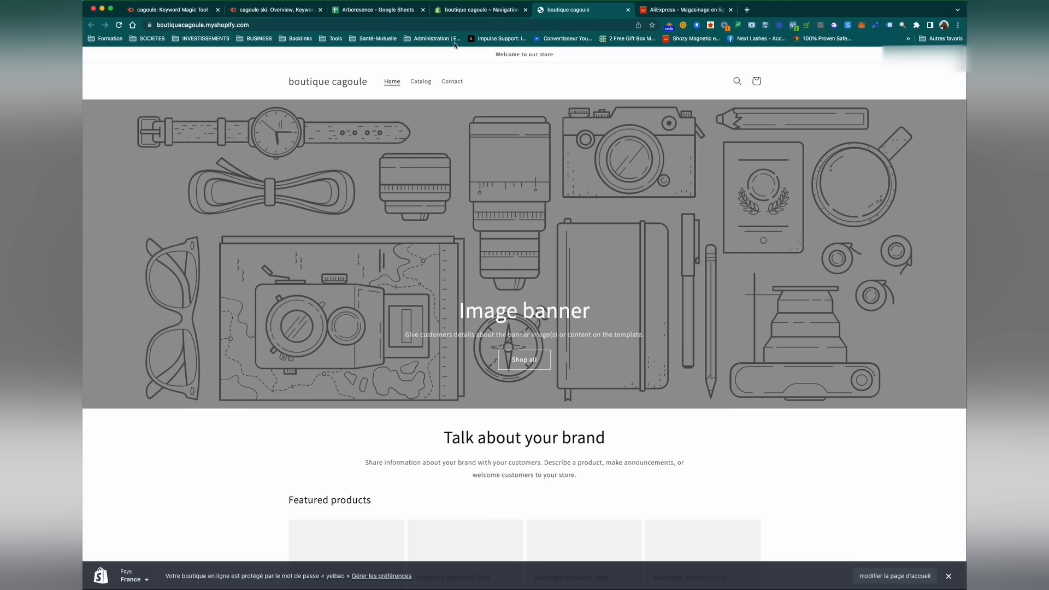
{"action": "left_click", "coordinate": [481, 11]}
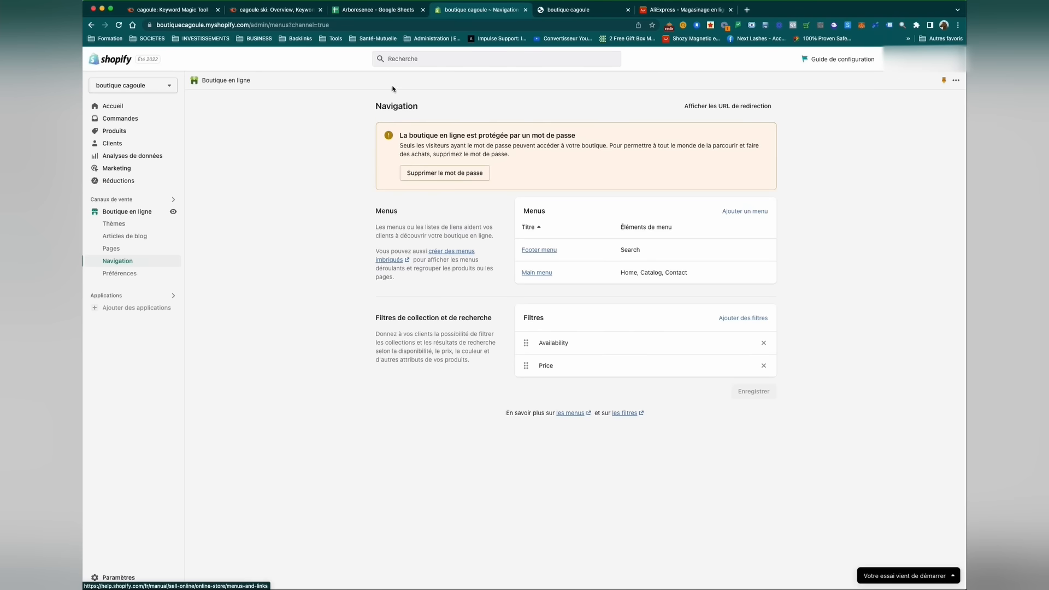
{"action": "left_click", "coordinate": [348, 11]}
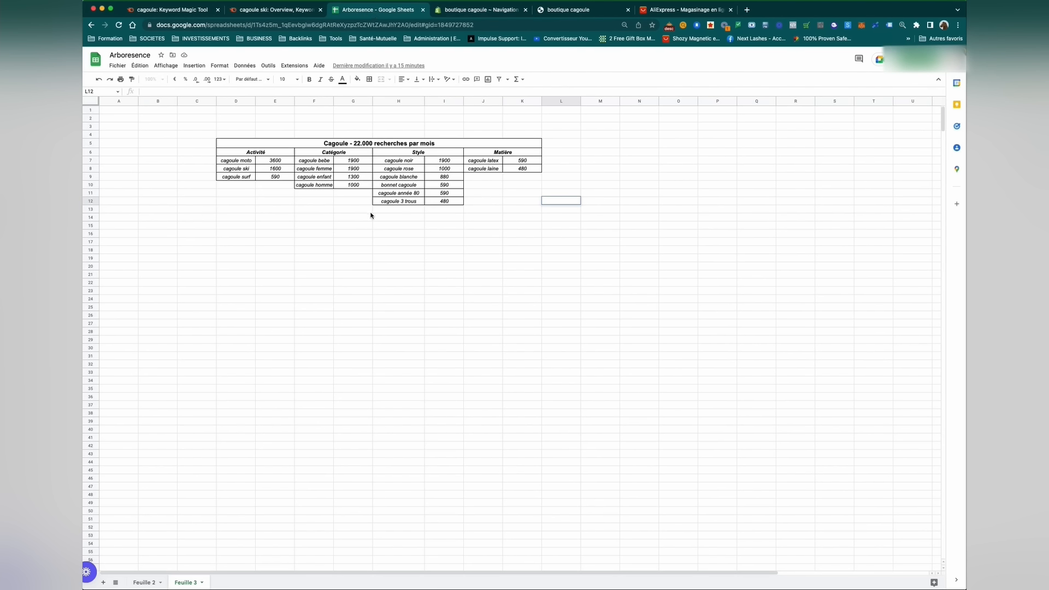
{"action": "left_click", "coordinate": [488, 11]}
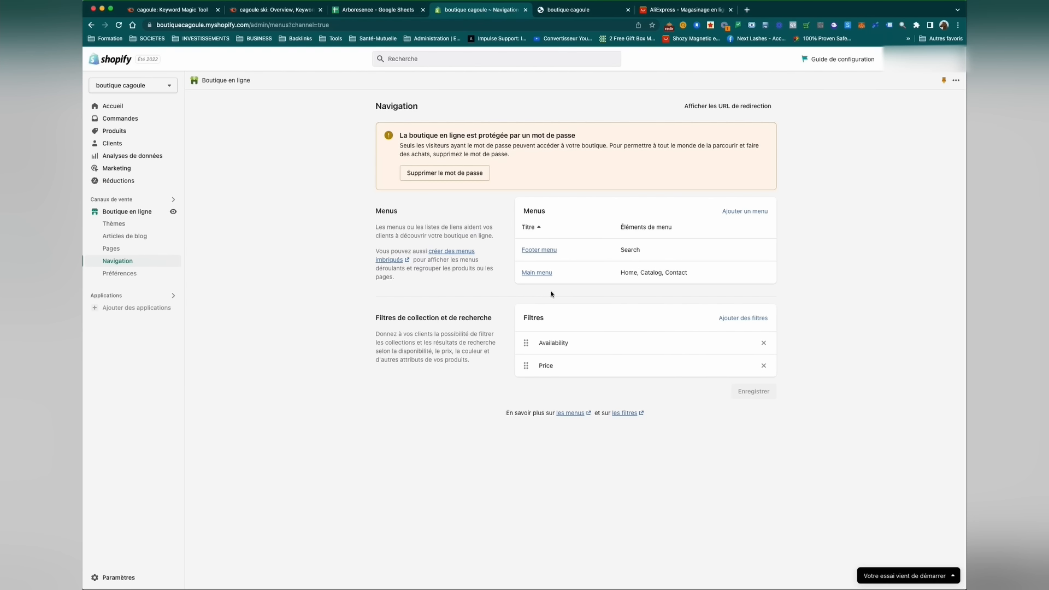
{"action": "left_click", "coordinate": [365, 10]}
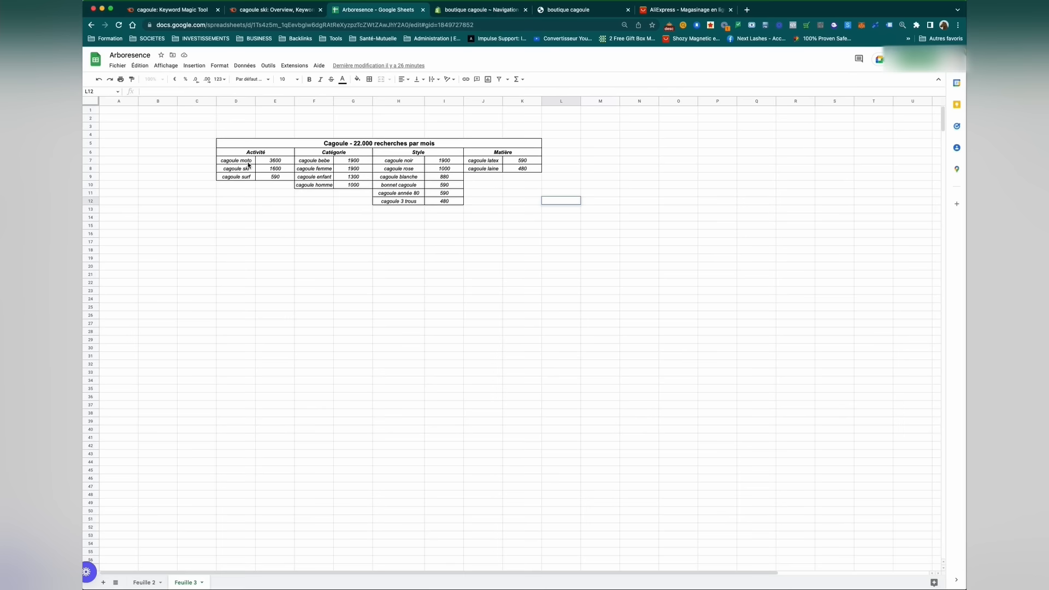
{"action": "left_click_drag", "start_coordinate": [248, 164], "coordinate": [483, 207]}
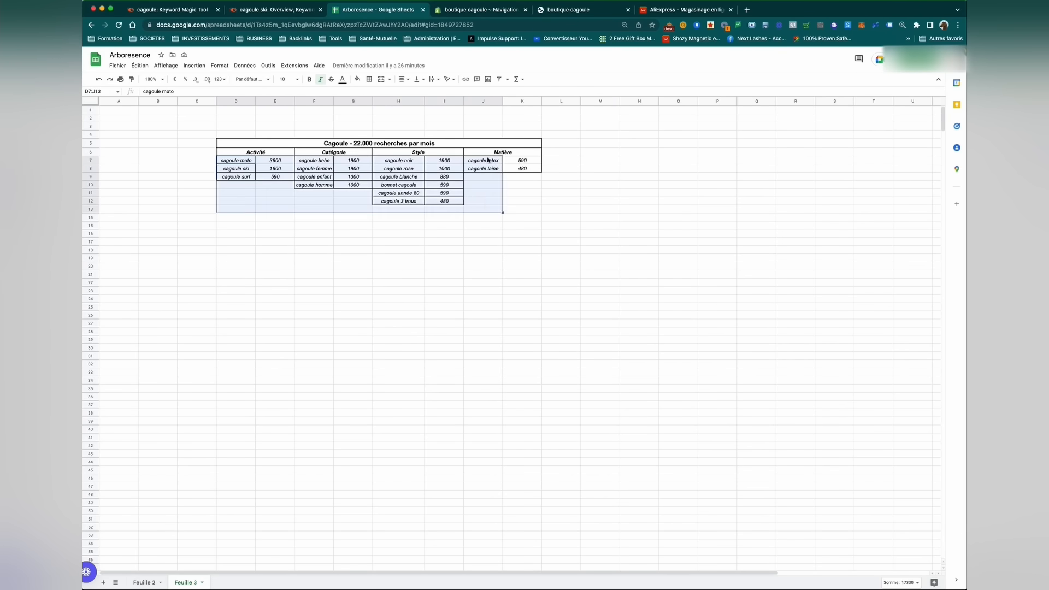
{"action": "left_click", "coordinate": [483, 11]}
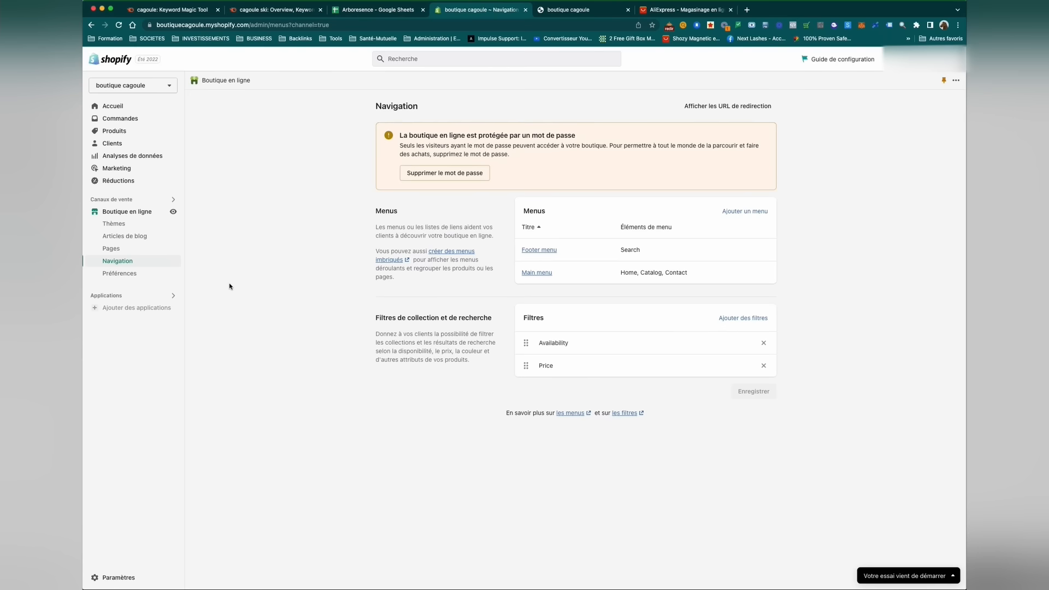
Step: Review the online store preferences, from the home page title and meta description to tracking, privacy, password and spam protection
{"action": "left_click", "coordinate": [119, 273]}
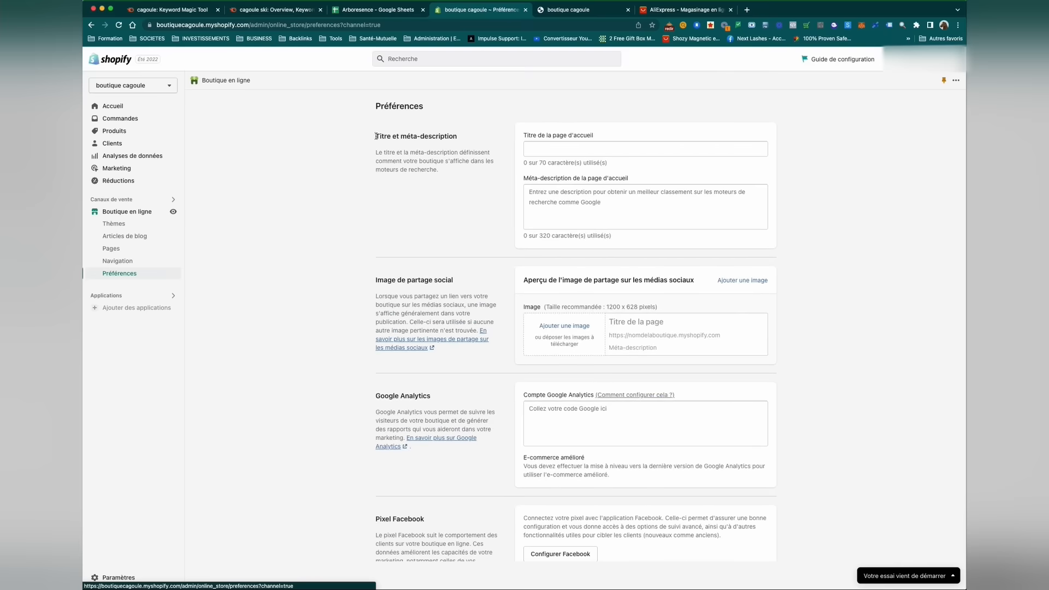
{"action": "left_click_drag", "start_coordinate": [376, 136], "coordinate": [450, 172]}
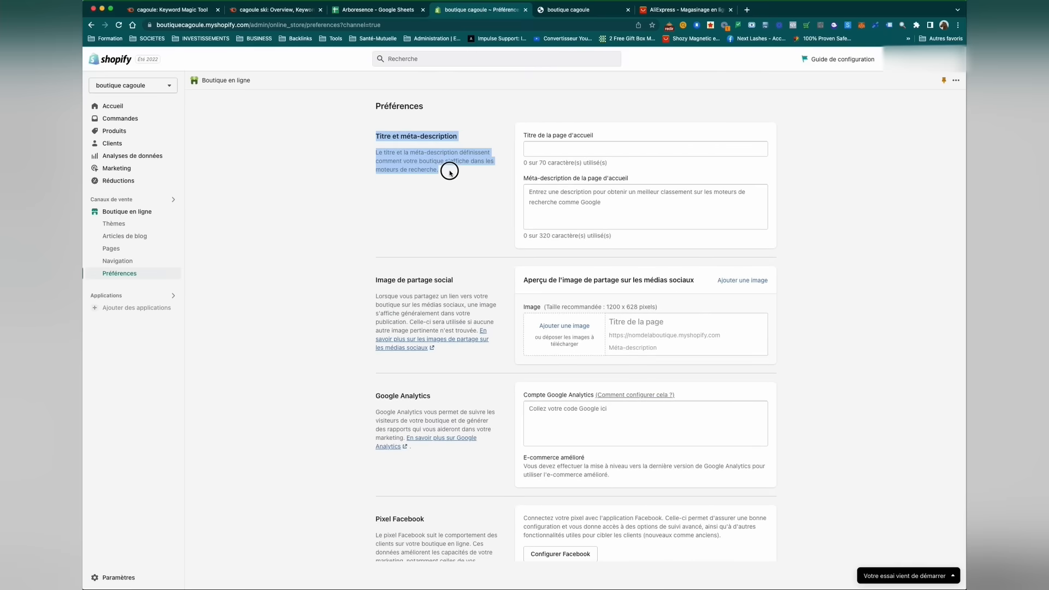
{"action": "left_click", "coordinate": [535, 149]}
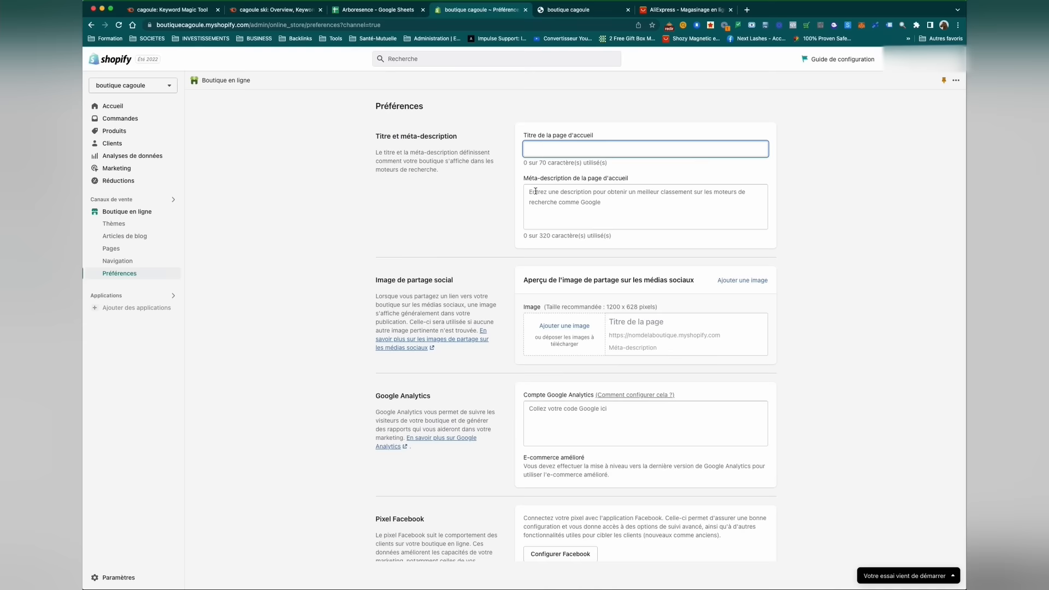
{"action": "left_click_drag", "start_coordinate": [523, 182], "coordinate": [654, 173]}
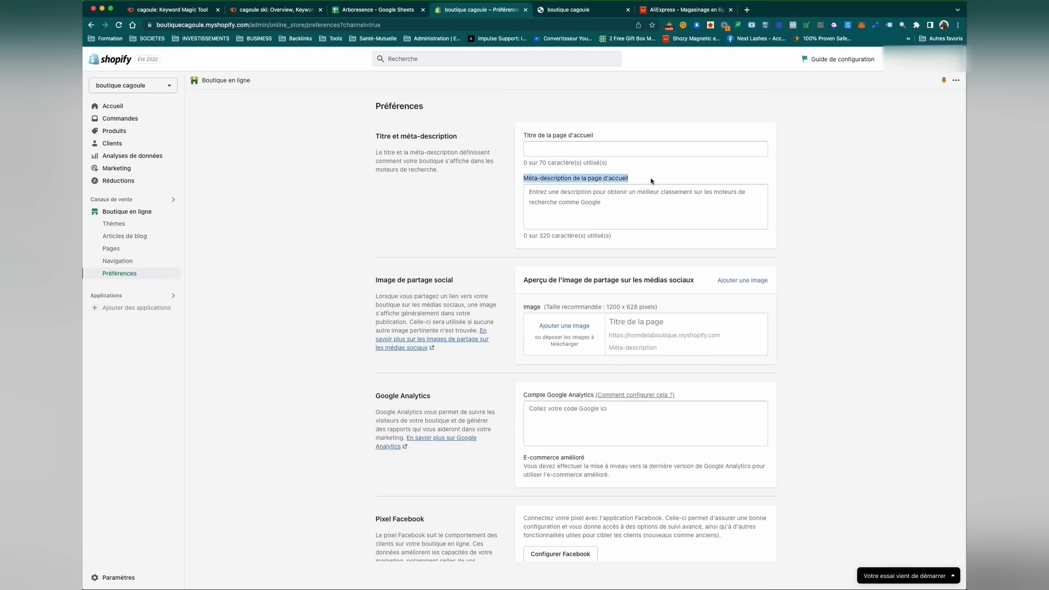
{"action": "left_click", "coordinate": [576, 190]}
{"action": "left_click", "coordinate": [615, 207]}
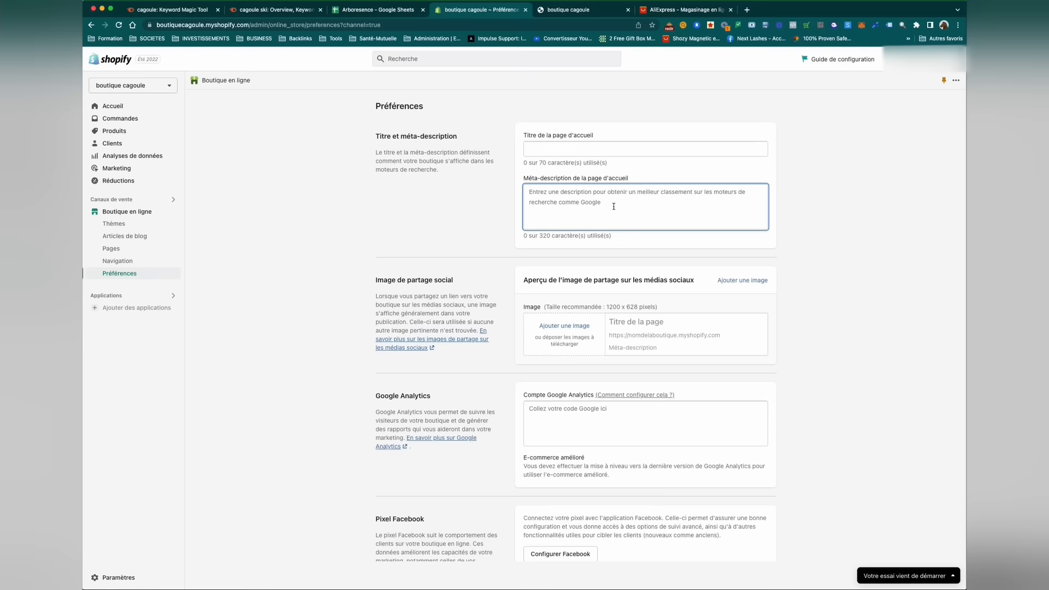
{"action": "left_click", "coordinate": [490, 210]}
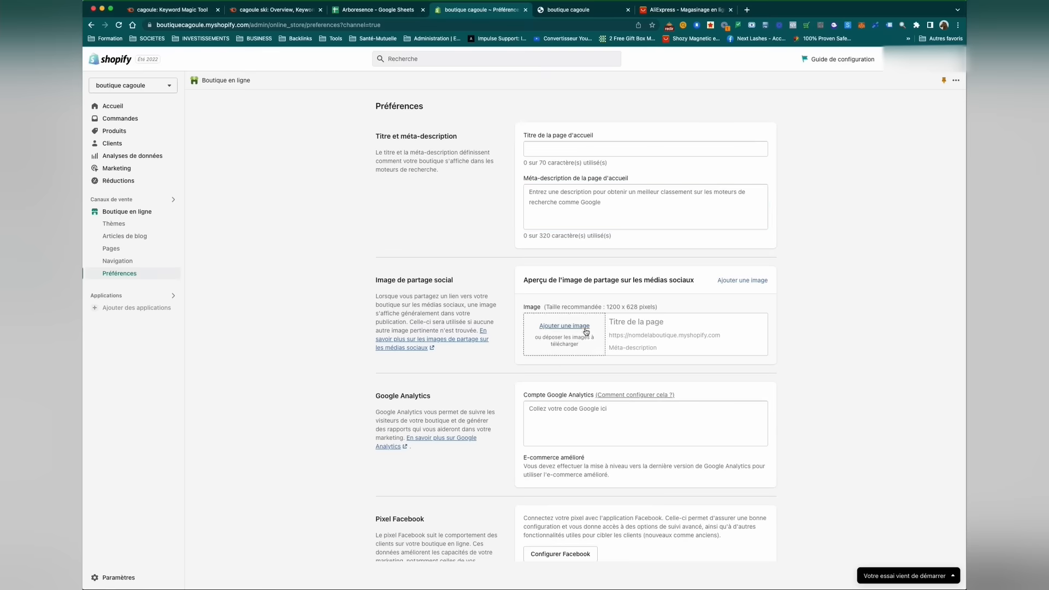
{"action": "scroll", "coordinate": [557, 327], "scroll_direction": "down", "scroll_amount": 2}
{"action": "scroll", "coordinate": [493, 336], "scroll_direction": "down", "scroll_amount": 7}
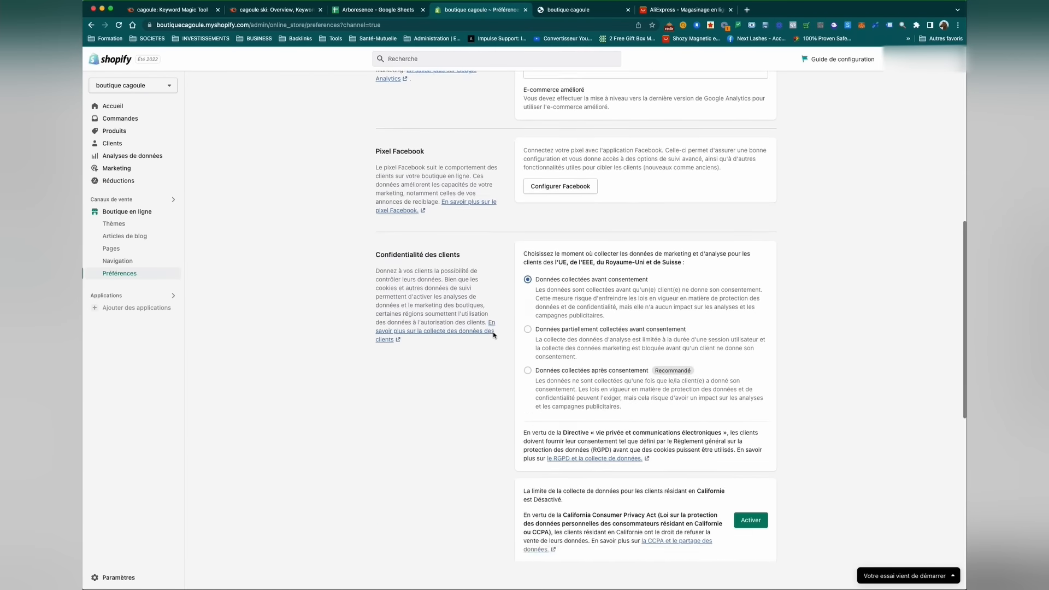
{"action": "scroll", "coordinate": [493, 335], "scroll_direction": "down", "scroll_amount": 4}
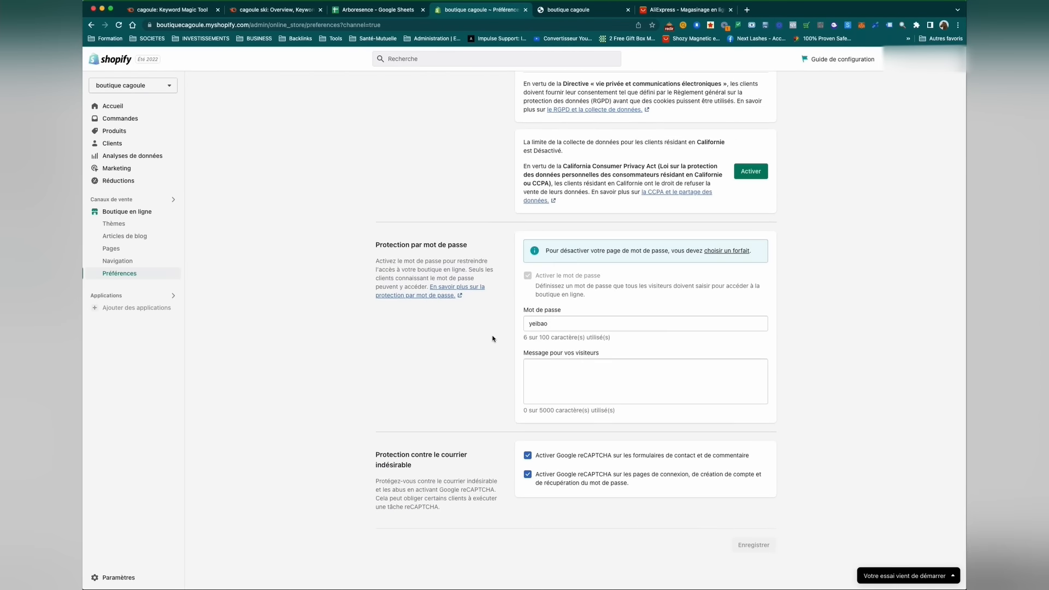
Step: Open the store settings and review the store information, currency and formats, followed by the available payment methods
{"action": "scroll", "coordinate": [493, 339], "scroll_direction": "up", "scroll_amount": 6}
{"action": "scroll", "coordinate": [491, 341], "scroll_direction": "up", "scroll_amount": 8}
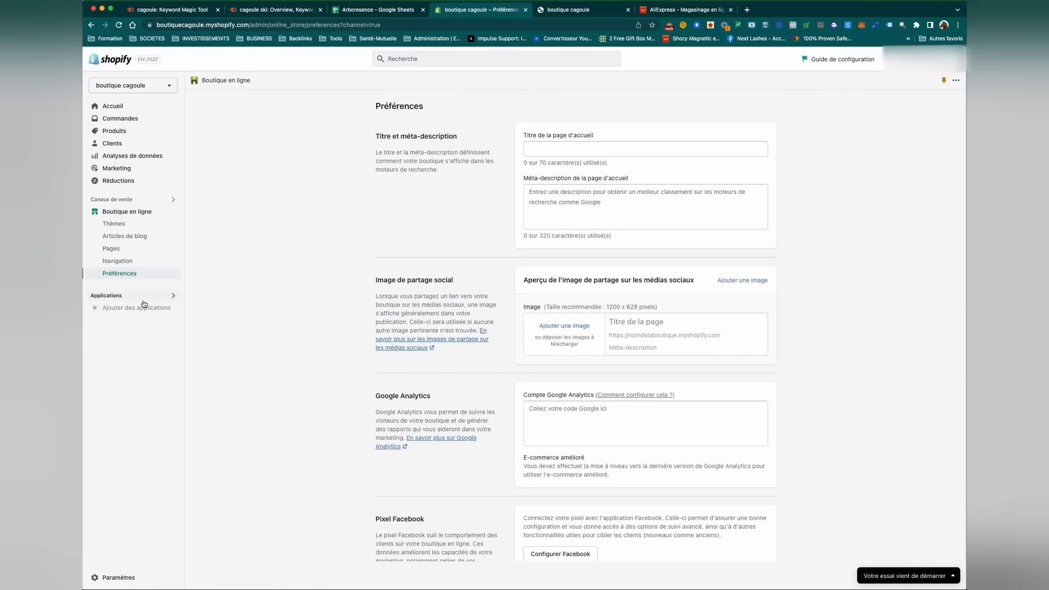
{"action": "left_click", "coordinate": [132, 578]}
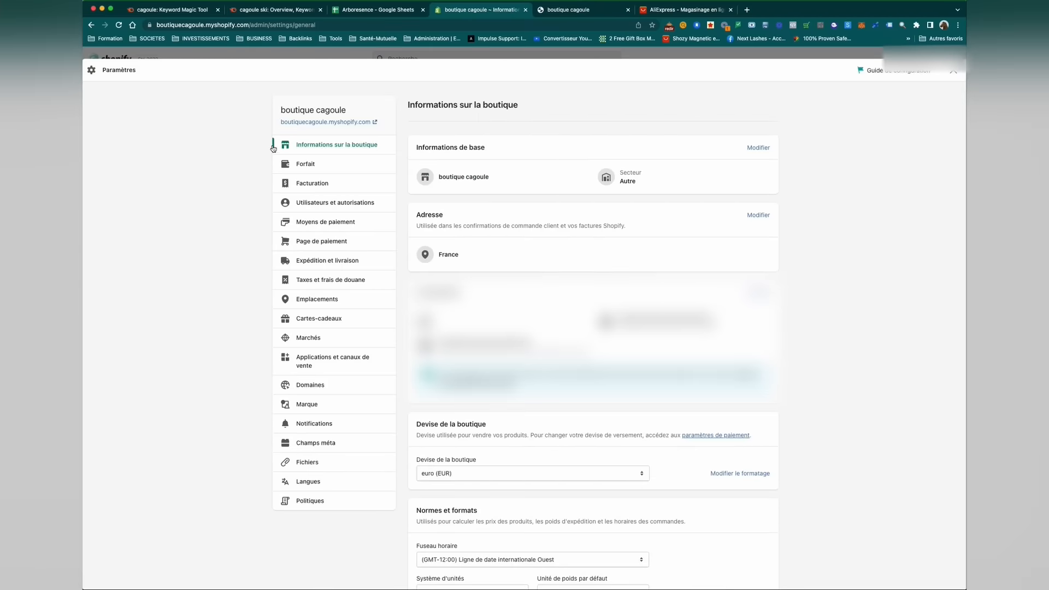
{"action": "scroll", "coordinate": [213, 221], "scroll_direction": "down", "scroll_amount": 3}
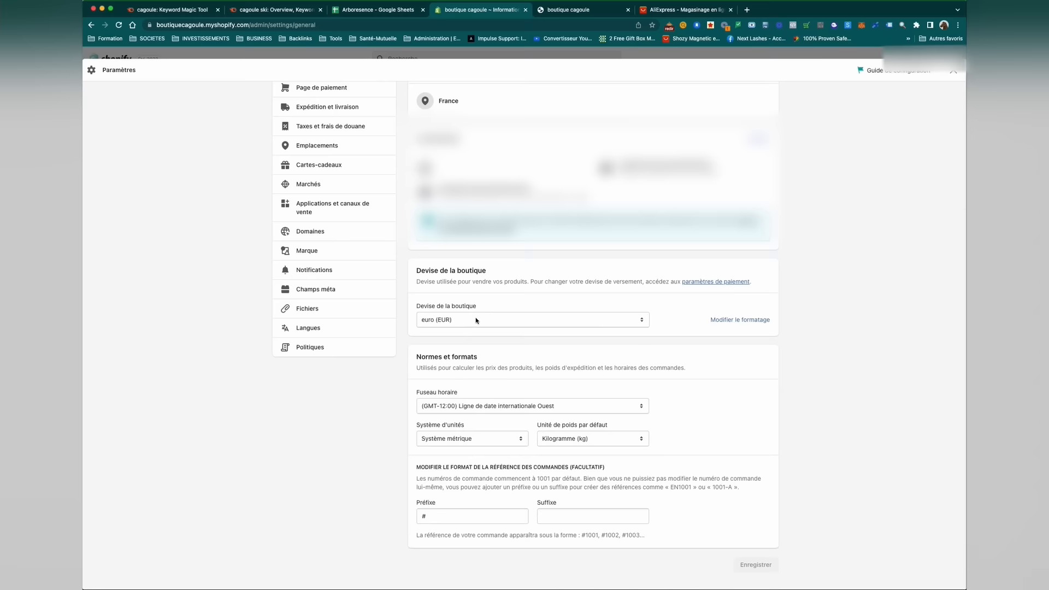
{"action": "scroll", "coordinate": [487, 319], "scroll_direction": "up", "scroll_amount": 3}
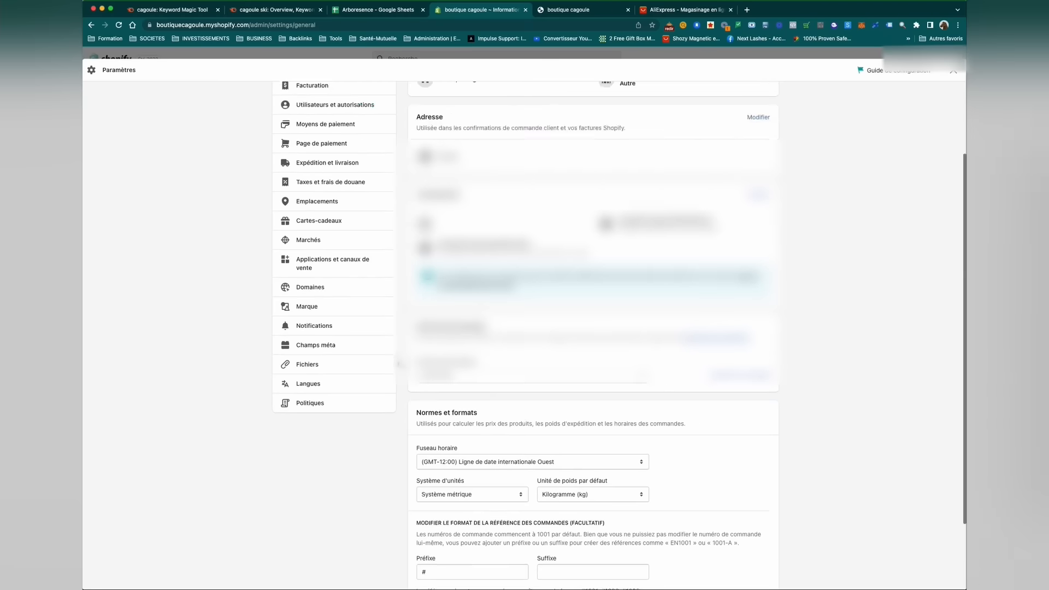
{"action": "left_click", "coordinate": [318, 227]}
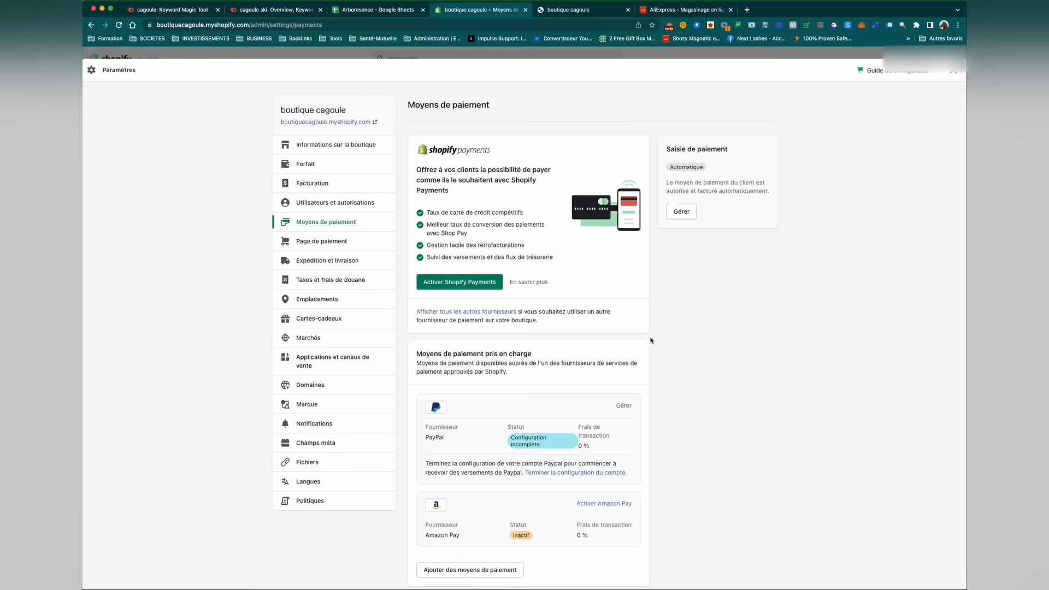
Step: Review the checkout settings, from customer accounts, contact method and customer information to order processing, marketing consent and checkout language
{"action": "left_click", "coordinate": [304, 242]}
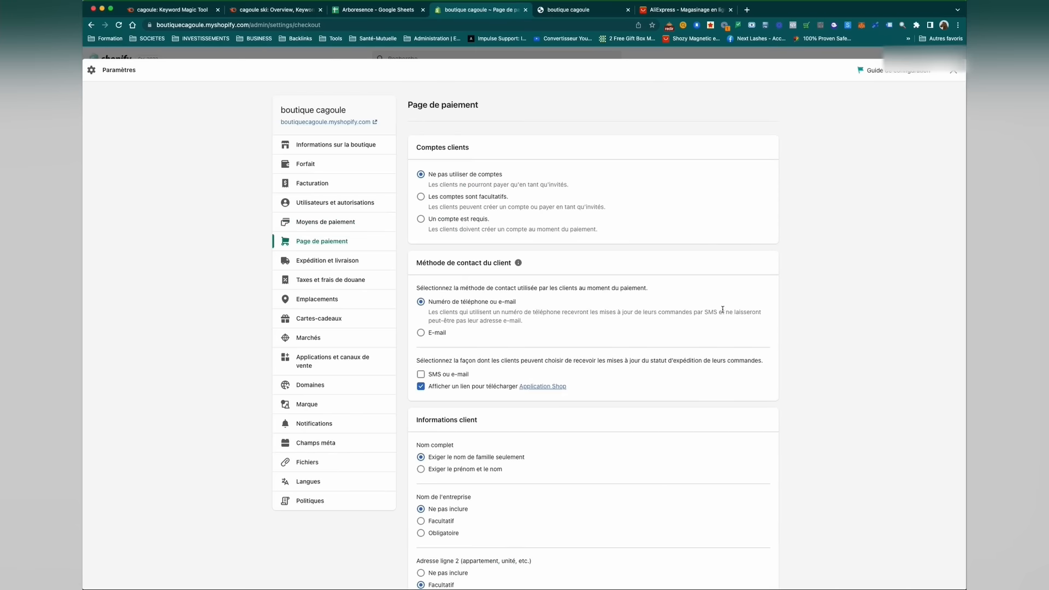
{"action": "left_click_drag", "start_coordinate": [419, 146], "coordinate": [471, 153]}
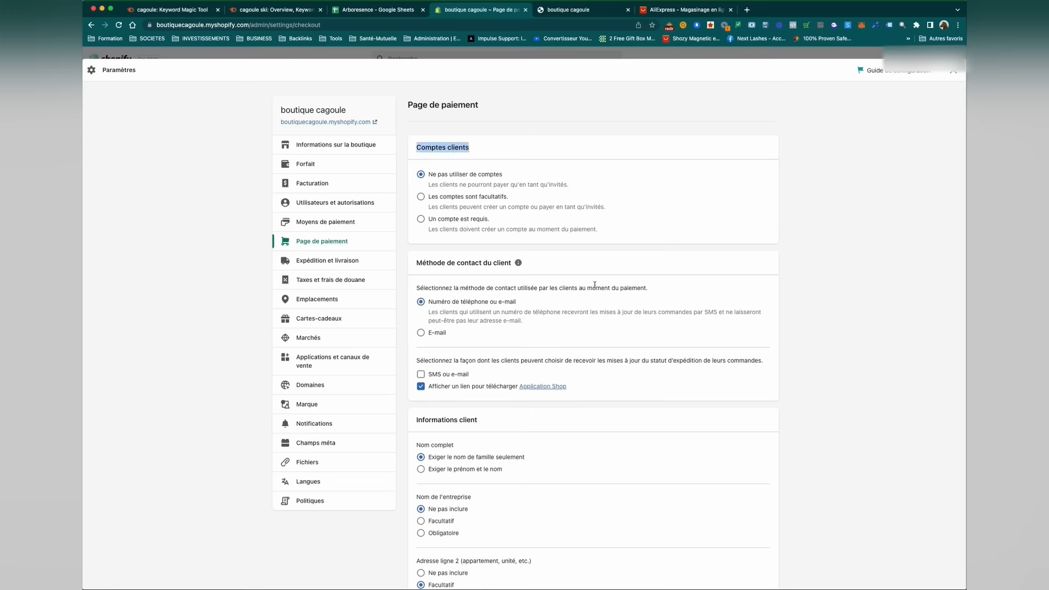
{"action": "scroll", "coordinate": [601, 306], "scroll_direction": "down", "scroll_amount": 1}
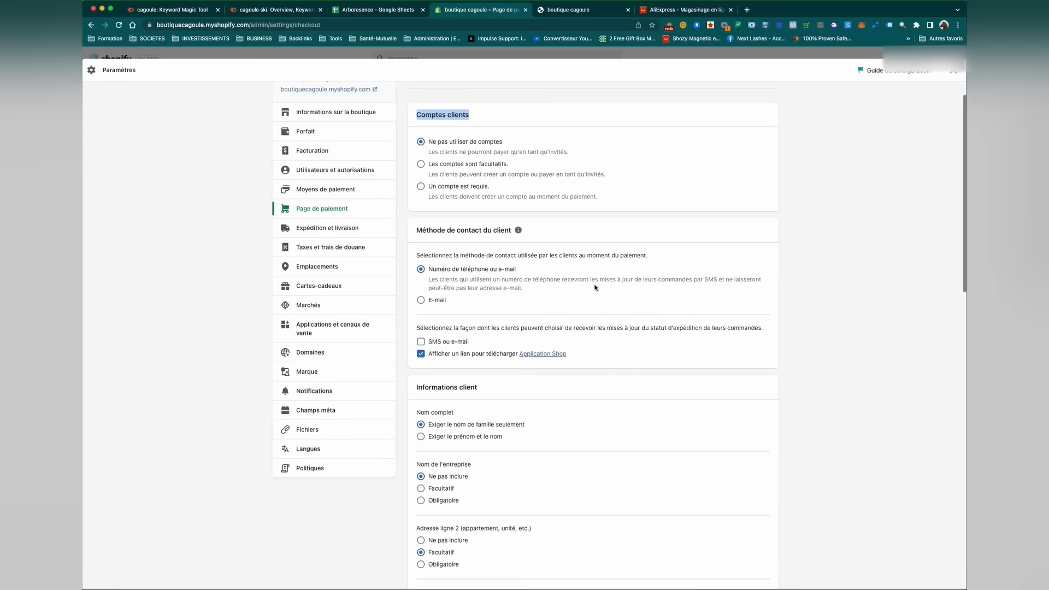
{"action": "left_click", "coordinate": [438, 300]}
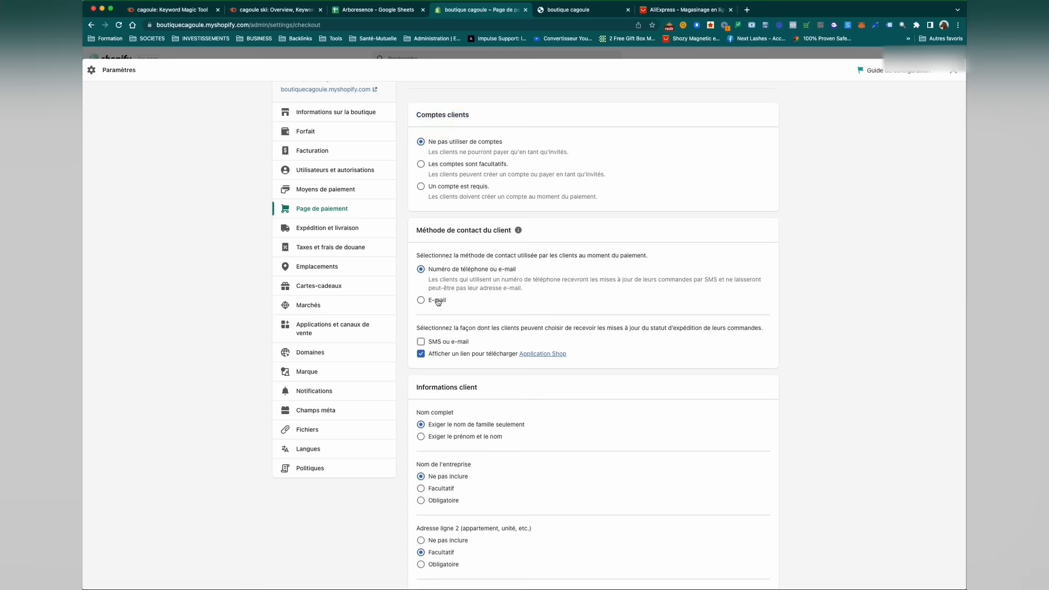
{"action": "left_click", "coordinate": [445, 271]}
{"action": "scroll", "coordinate": [705, 339], "scroll_direction": "down", "scroll_amount": 2}
{"action": "scroll", "coordinate": [546, 377], "scroll_direction": "down", "scroll_amount": 10}
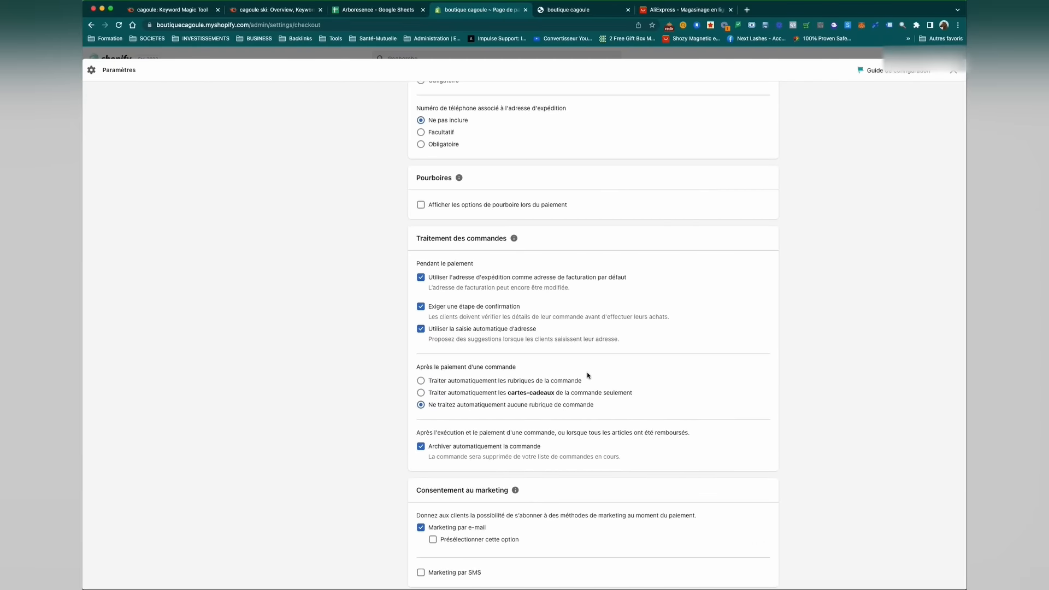
{"action": "scroll", "coordinate": [601, 360], "scroll_direction": "down", "scroll_amount": 7}
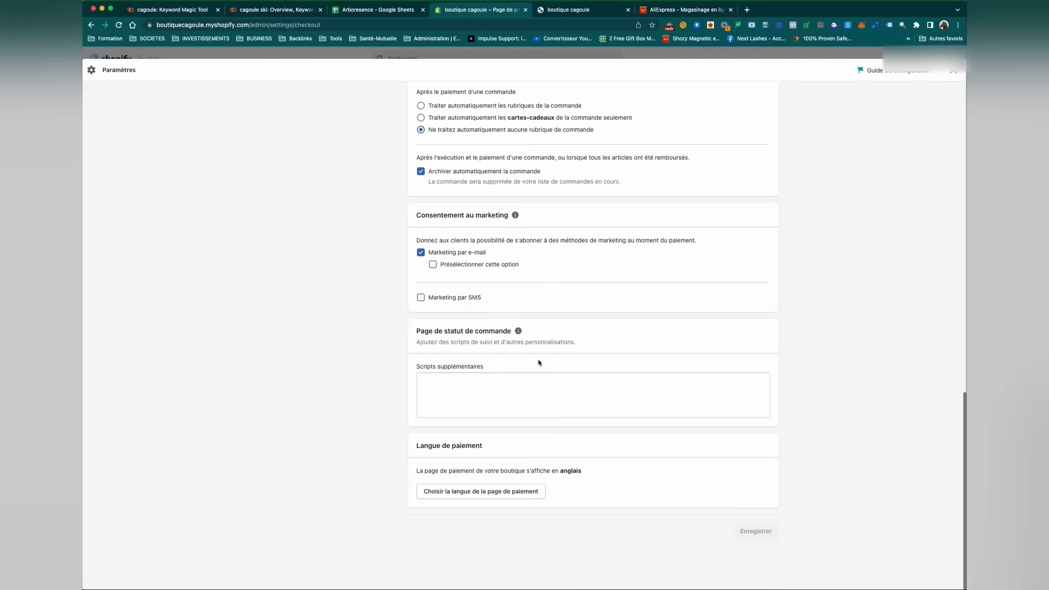
{"action": "scroll", "coordinate": [477, 362], "scroll_direction": "up", "scroll_amount": 15}
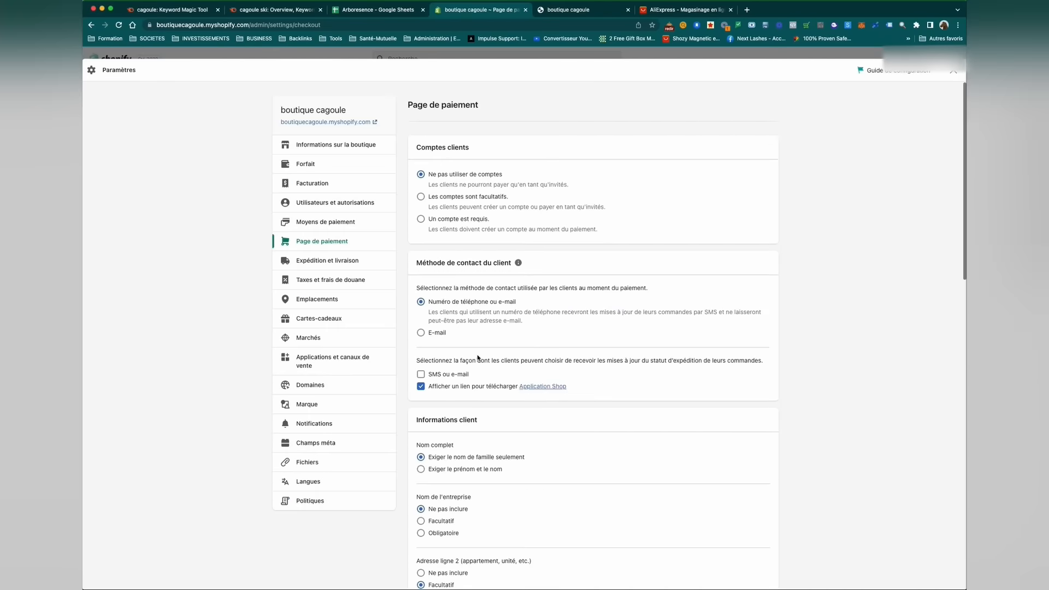
Step: Change the checkout and theme language to français and save it
{"action": "scroll", "coordinate": [477, 358], "scroll_direction": "down", "scroll_amount": 15}
{"action": "left_click", "coordinate": [461, 449]}
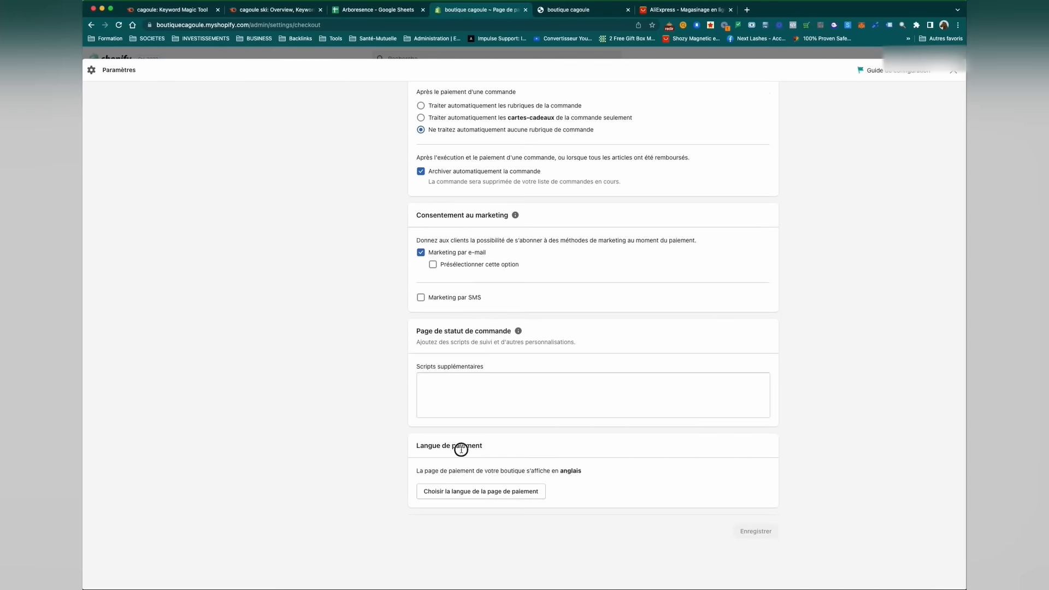
{"action": "left_click_drag", "start_coordinate": [461, 449], "coordinate": [573, 473]}
{"action": "left_click", "coordinate": [573, 474]}
{"action": "left_click", "coordinate": [513, 494]}
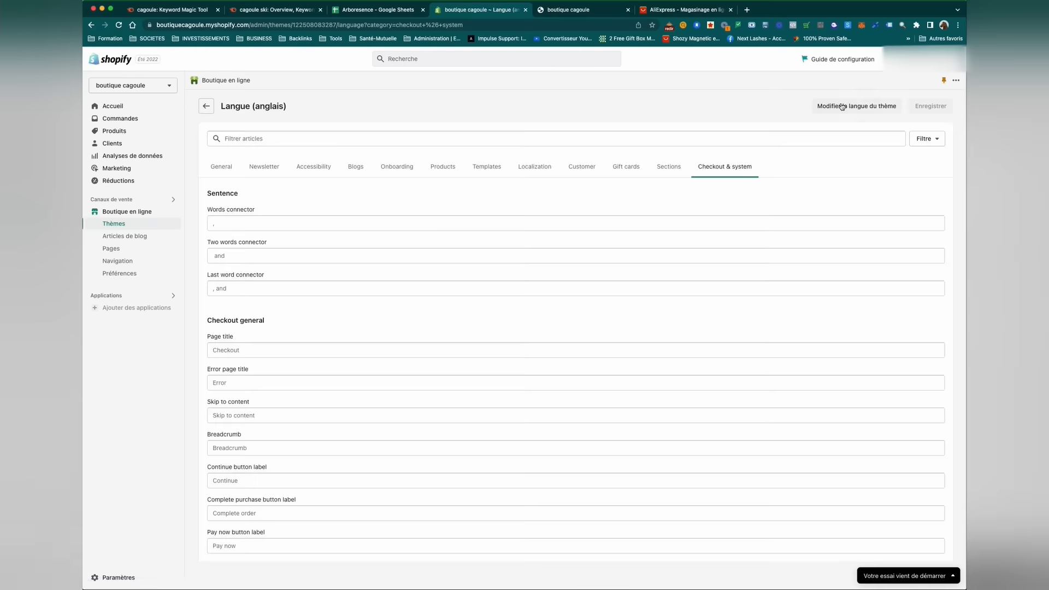
{"action": "left_click", "coordinate": [842, 106]}
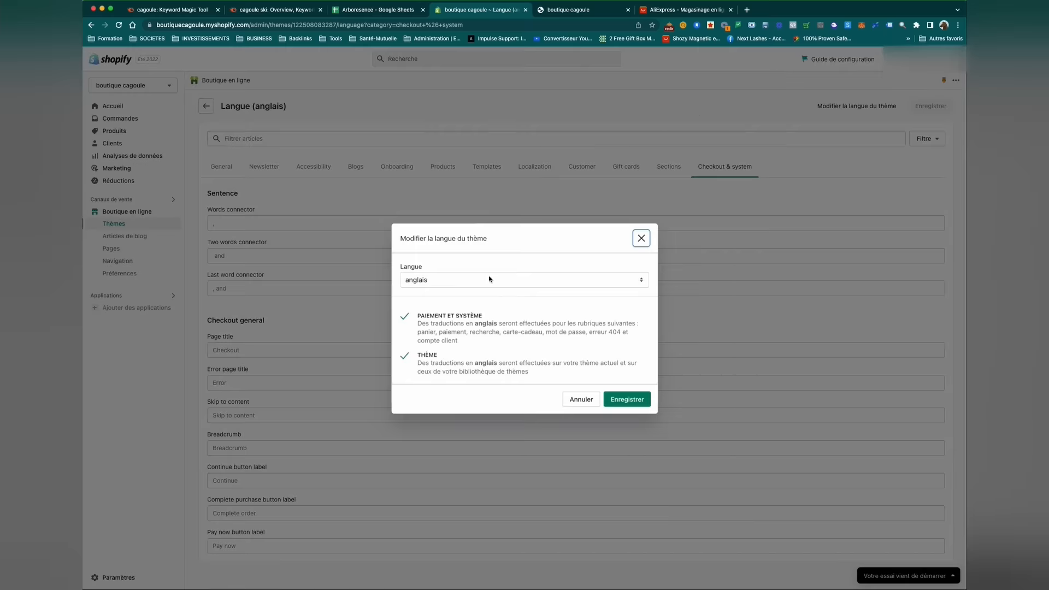
{"action": "left_click", "coordinate": [489, 279]}
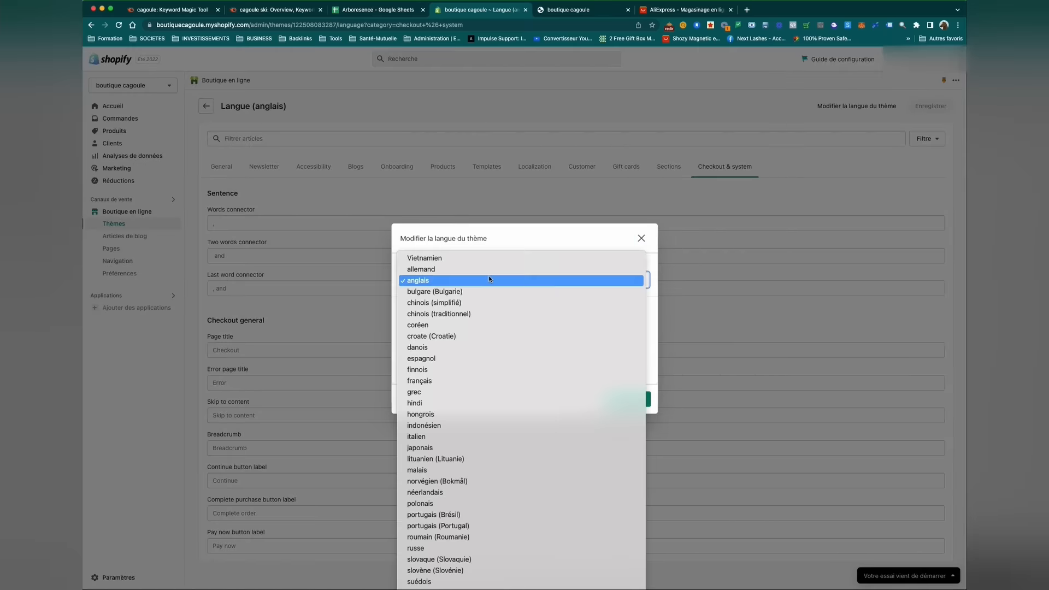
{"action": "left_click", "coordinate": [429, 381]}
{"action": "left_click", "coordinate": [630, 401]}
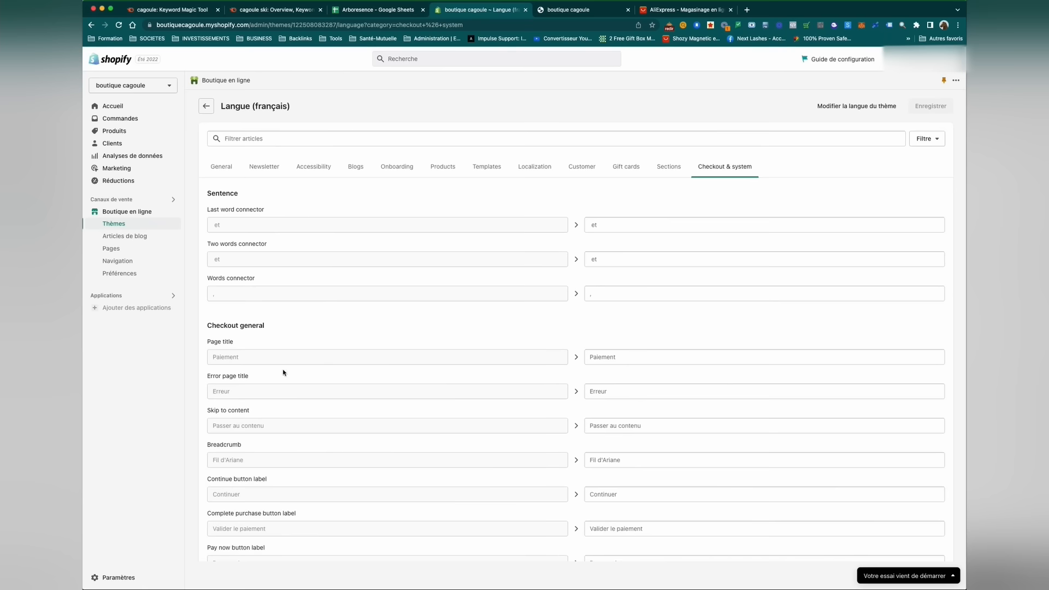
Step: Open the general shipping profile from the store's shipping and delivery settings and look over its rates per zone
{"action": "left_click", "coordinate": [106, 576]}
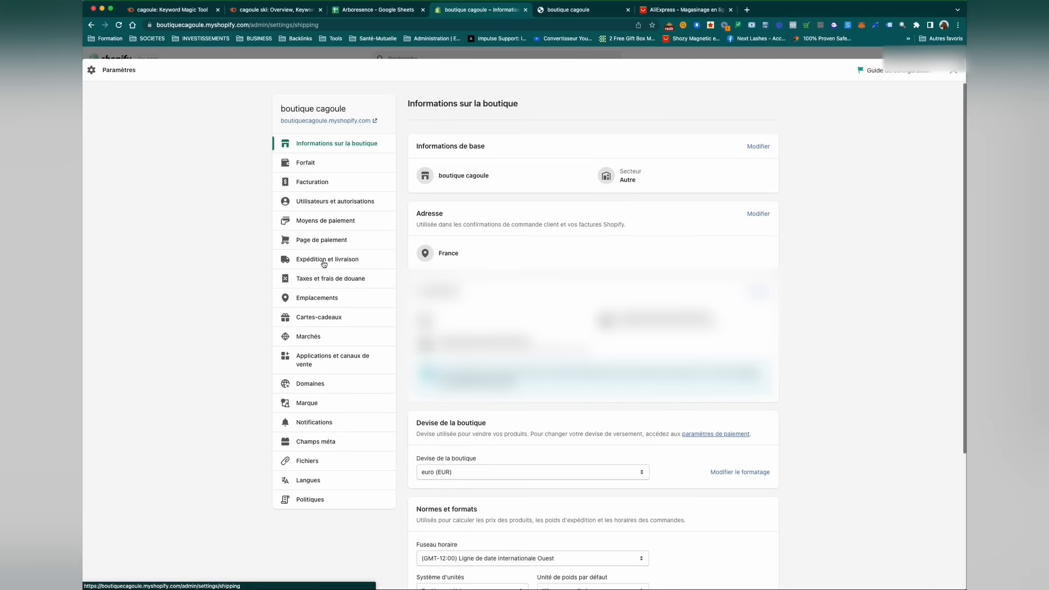
{"action": "left_click", "coordinate": [324, 262]}
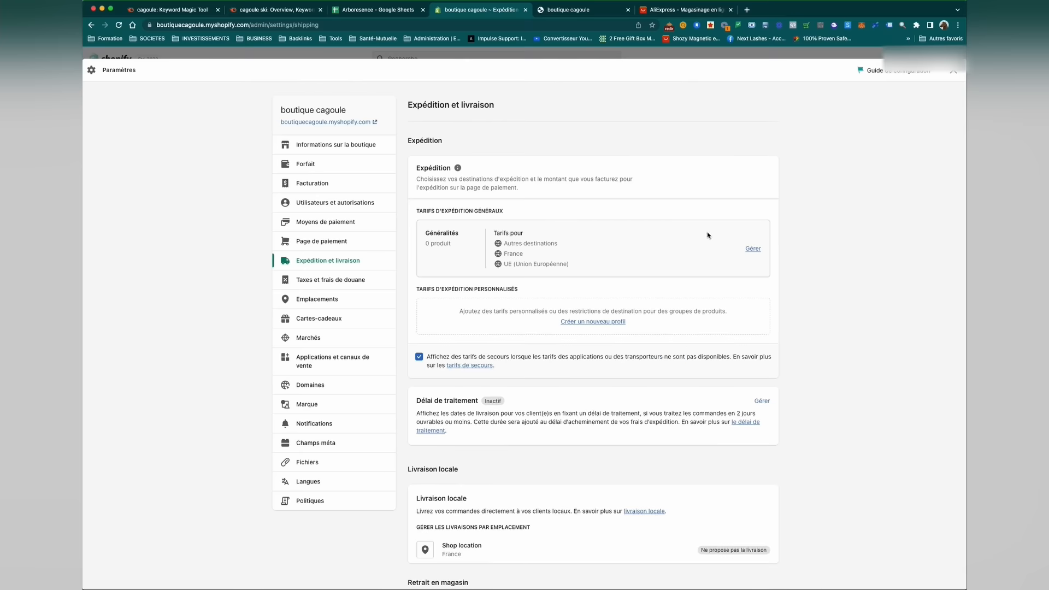
{"action": "left_click", "coordinate": [752, 249]}
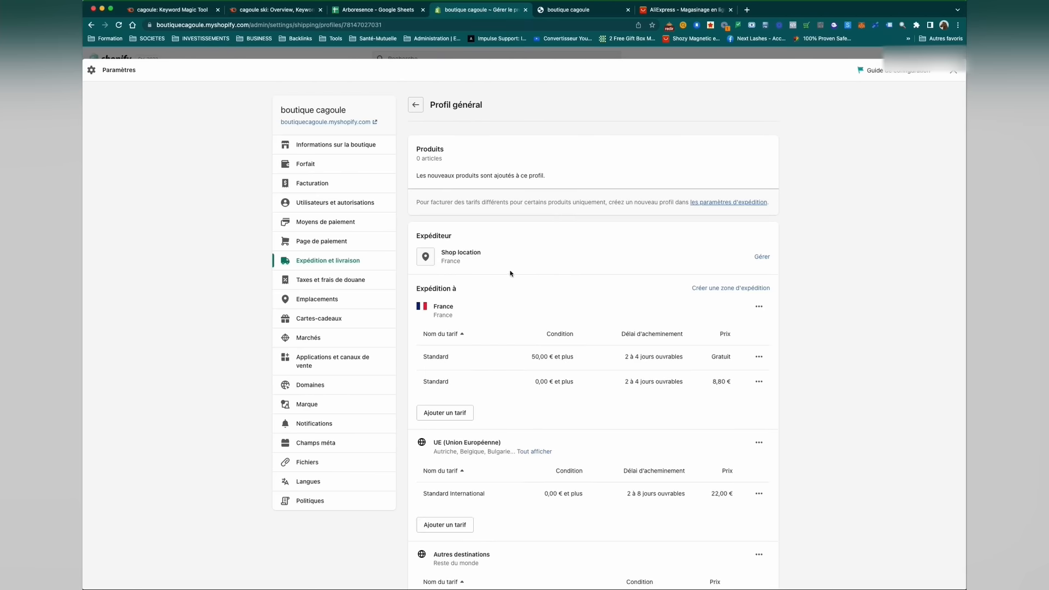
{"action": "scroll", "coordinate": [463, 292], "scroll_direction": "down", "scroll_amount": 1}
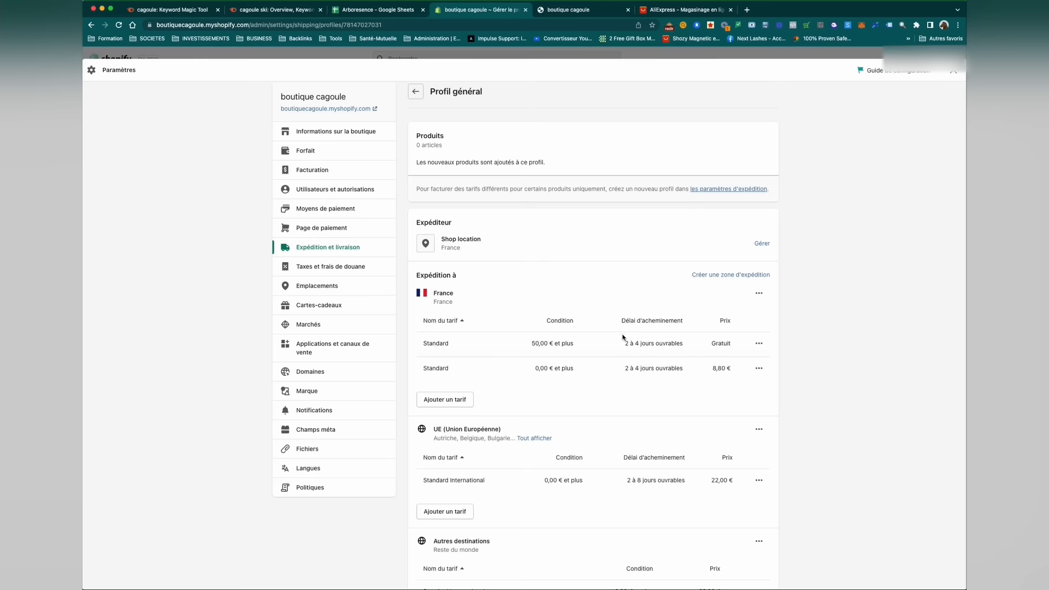
Step: Change France's free Standard rate to a custom flat rate named "Livraison Standard - Expédition 10 jours ouvrables"
{"action": "left_click", "coordinate": [759, 343]}
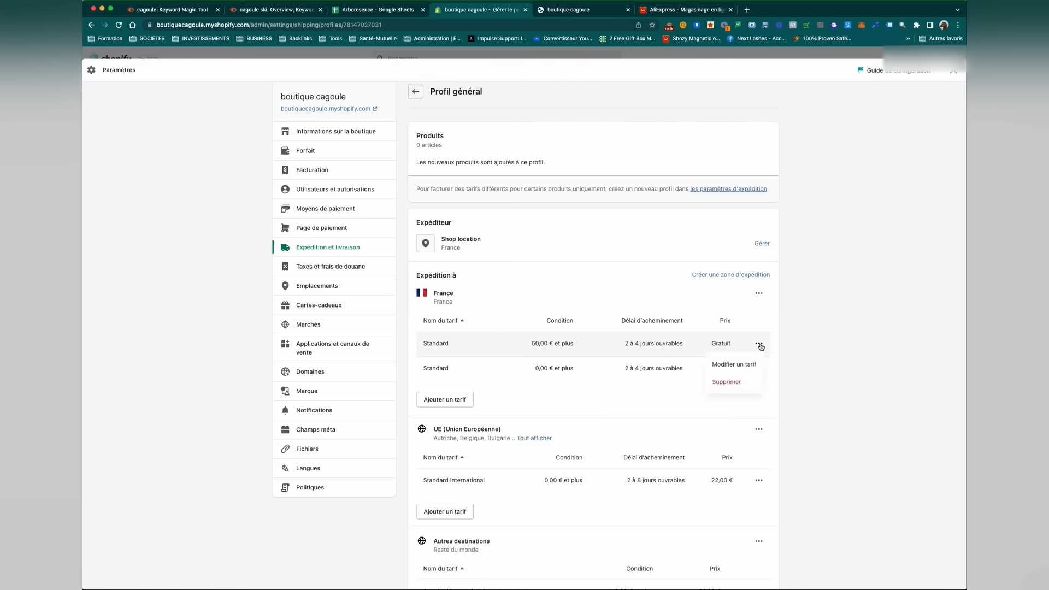
{"action": "left_click", "coordinate": [741, 366]}
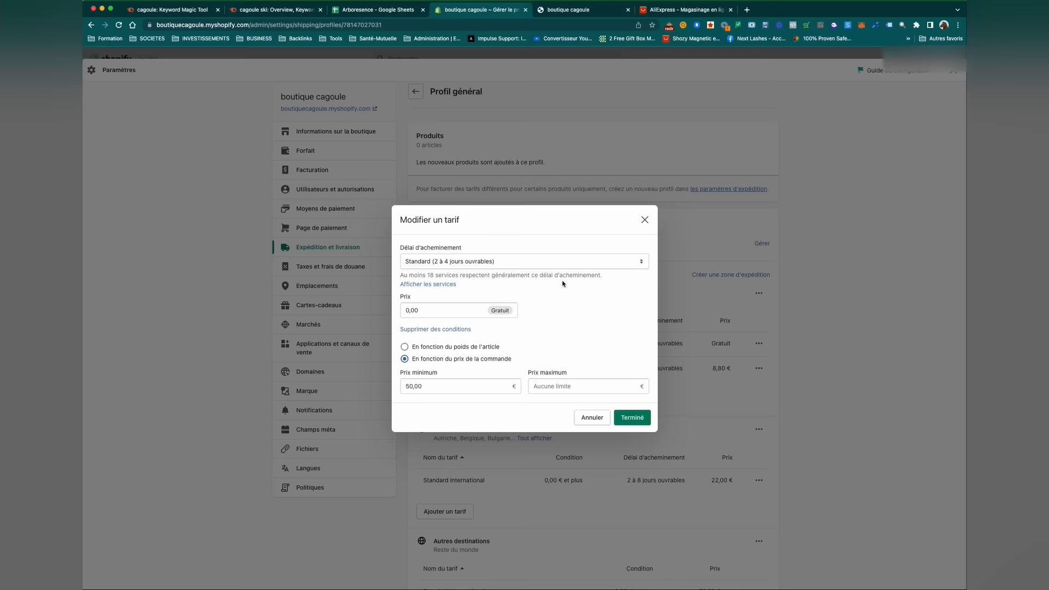
{"action": "left_click", "coordinate": [514, 262]}
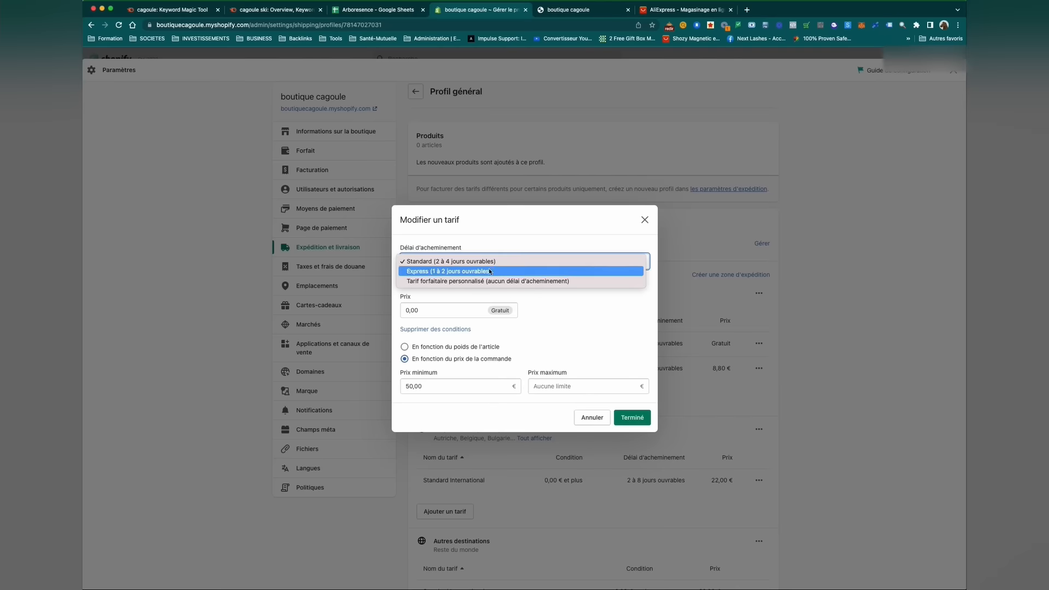
{"action": "left_click", "coordinate": [441, 282]}
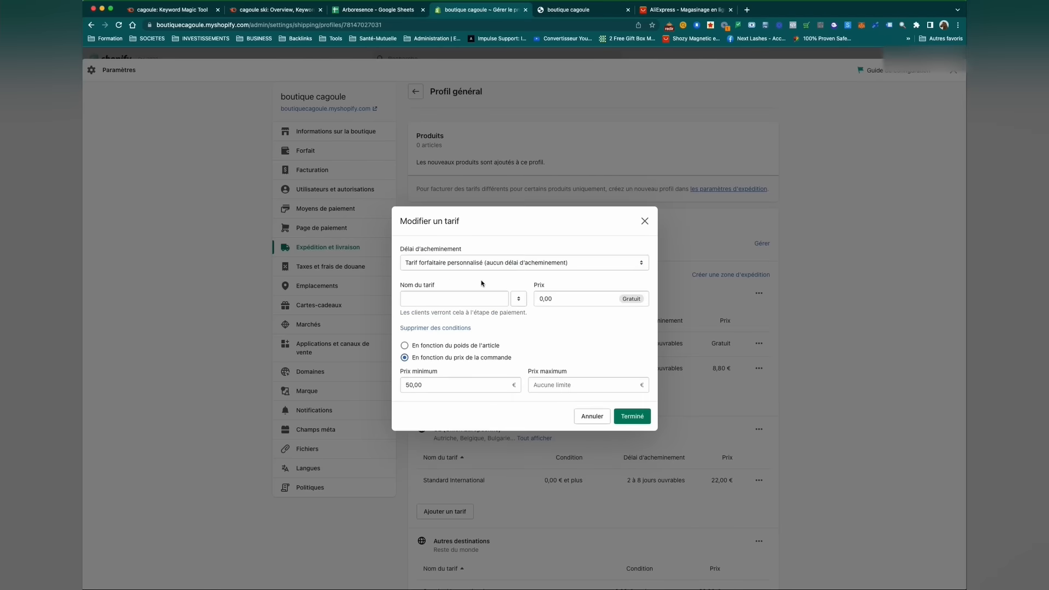
{"action": "left_click", "coordinate": [469, 298]}
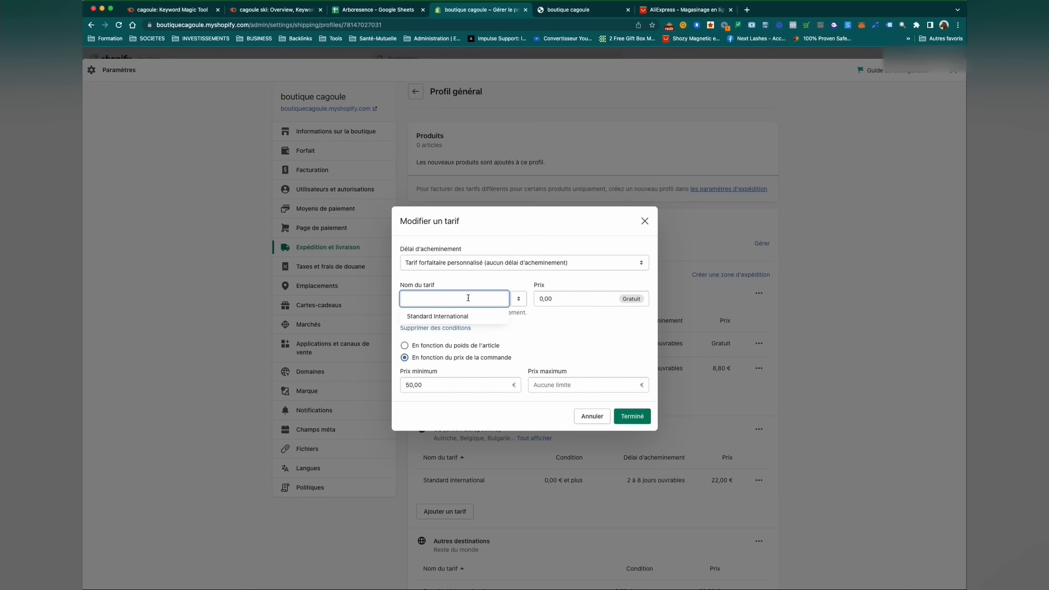
{"action": "type", "text": "Livraison Standard - Expédition 10 jours ouvrables"}
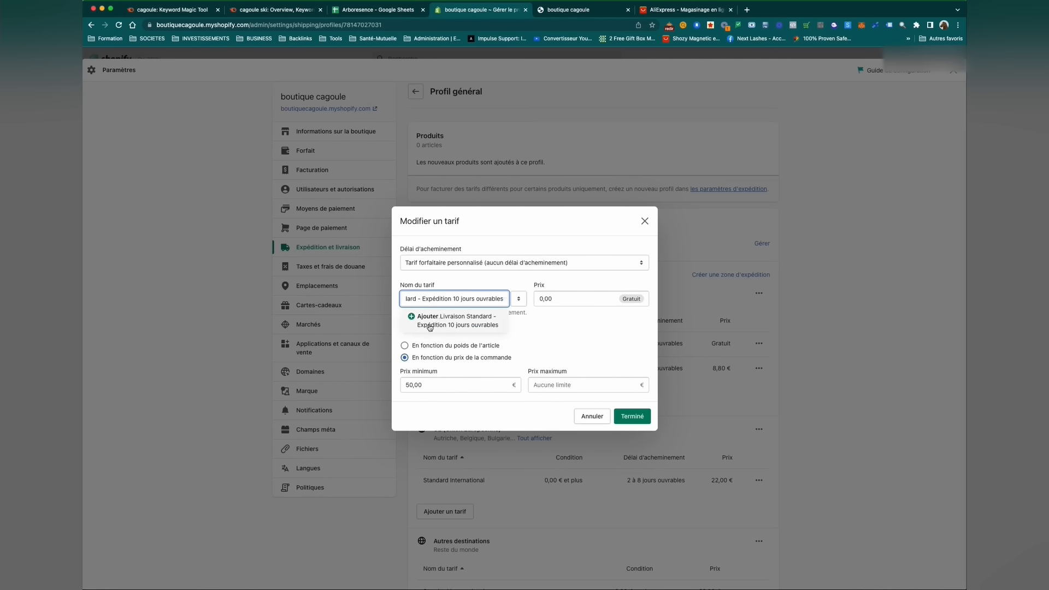
{"action": "left_click", "coordinate": [456, 324]}
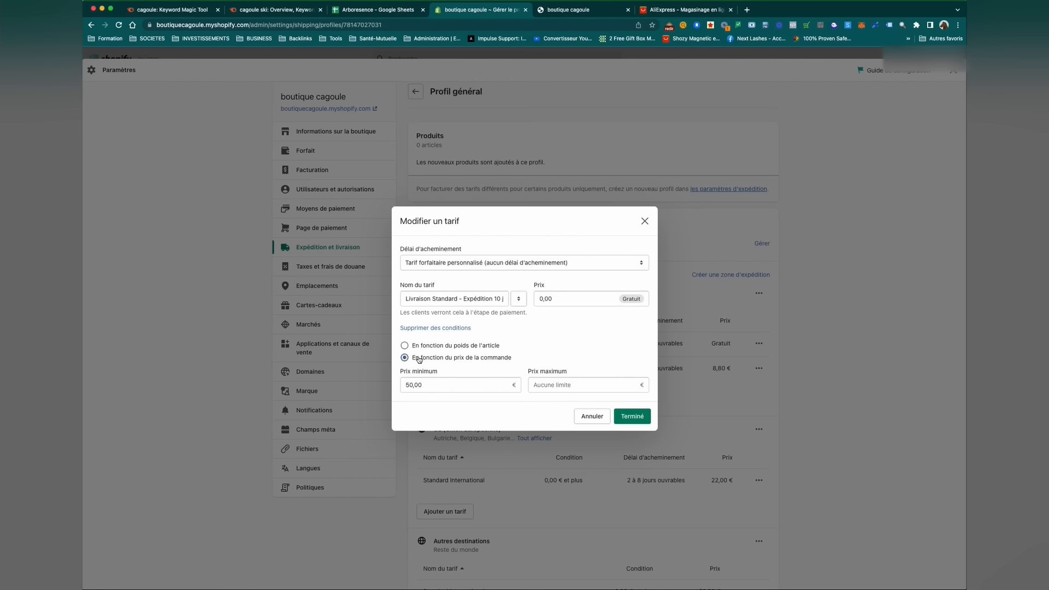
Step: Clear the minimum order price of France's free shipping rate and apply the rate changes
{"action": "double_click", "coordinate": [512, 382]}
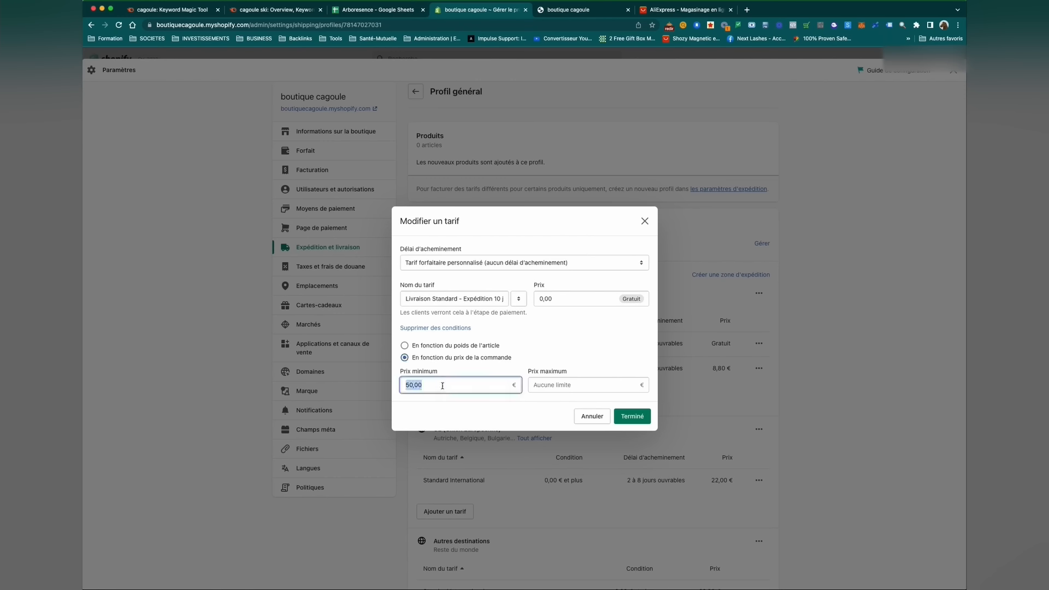
{"action": "key", "text": "BackSpace"}
{"action": "left_click", "coordinate": [512, 404]}
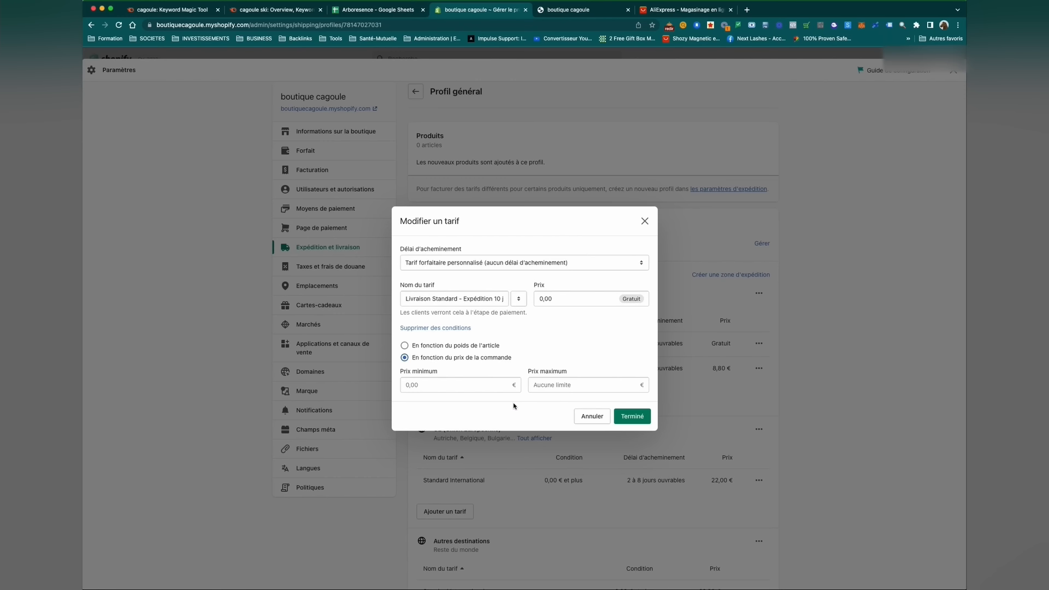
{"action": "left_click", "coordinate": [632, 416]}
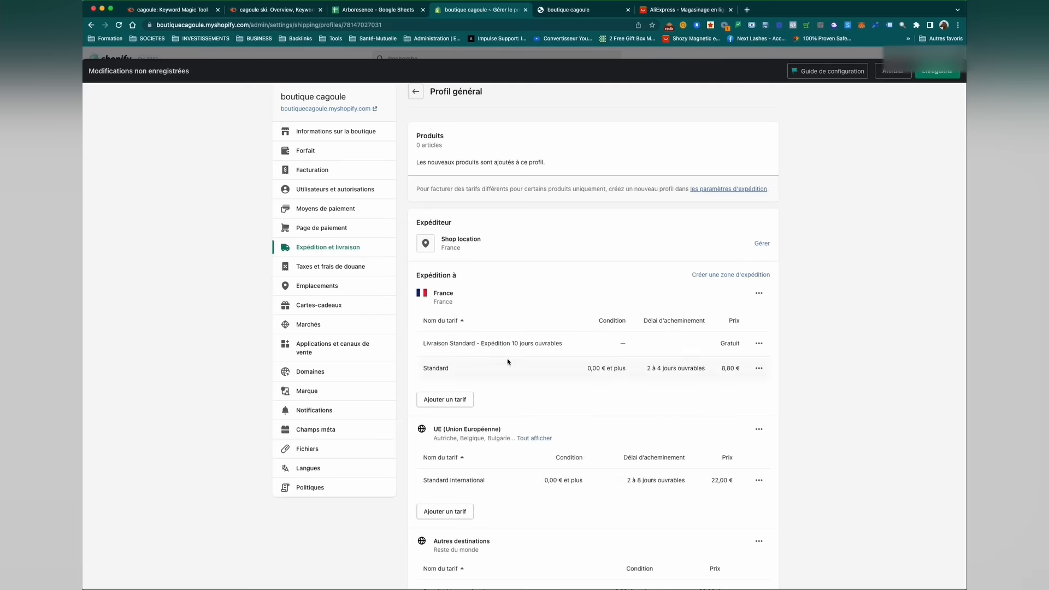
Step: Change France's paid Standard rate to a custom flat rate named "Livraison PREMIUM - Assurance Perte/Vol/Casse - Expédition 10j ouvrés"
{"action": "left_click", "coordinate": [758, 368]}
{"action": "left_click", "coordinate": [746, 388]}
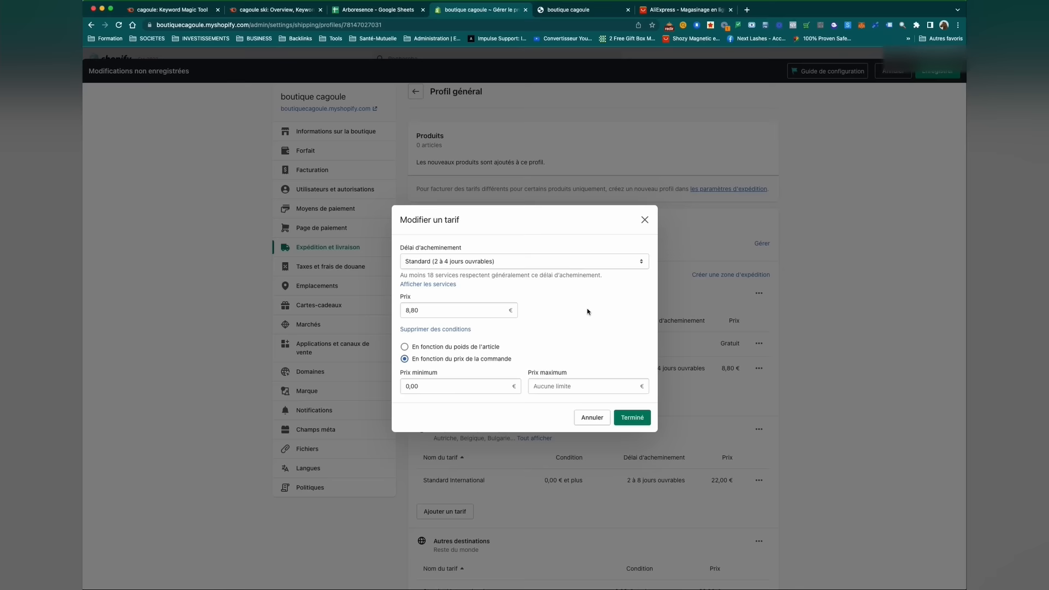
{"action": "left_click", "coordinate": [453, 261]}
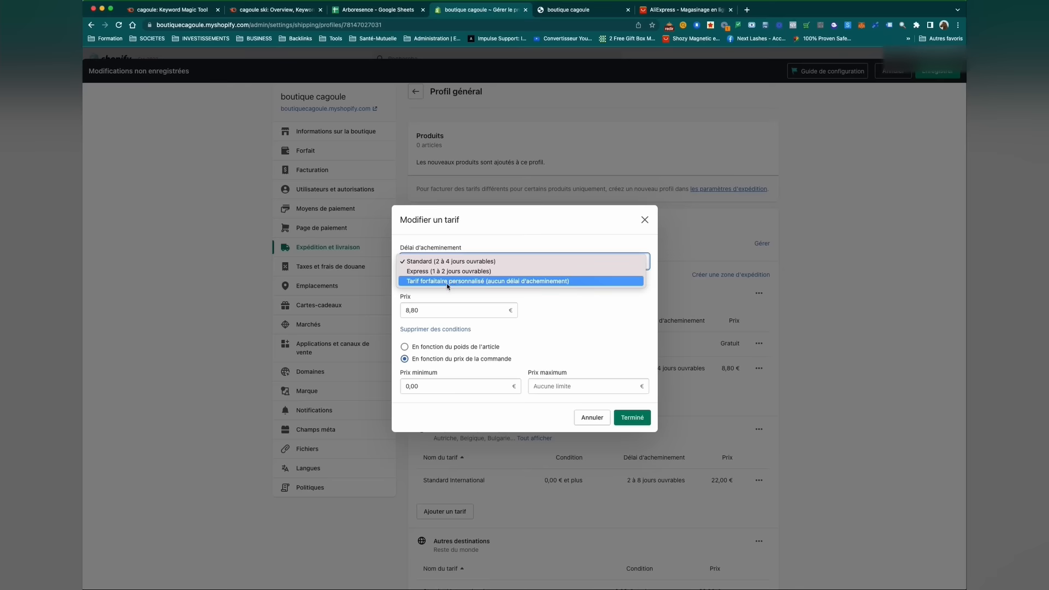
{"action": "left_click", "coordinate": [453, 280]}
{"action": "left_click", "coordinate": [448, 305]}
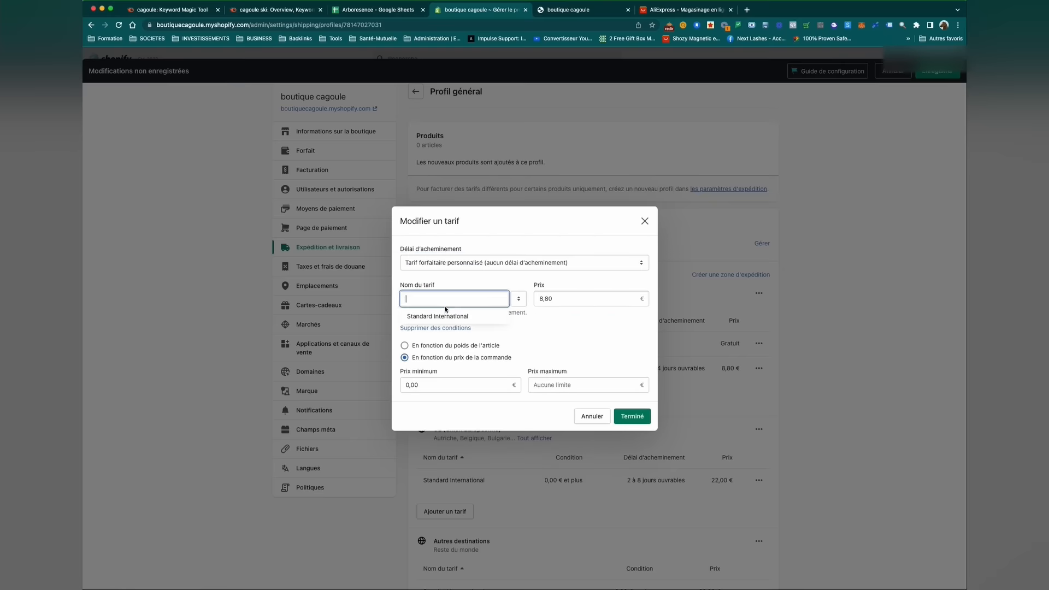
{"action": "type", "text": "Livraison PREMIUM - Assurance Perte/Vol/Casse"}
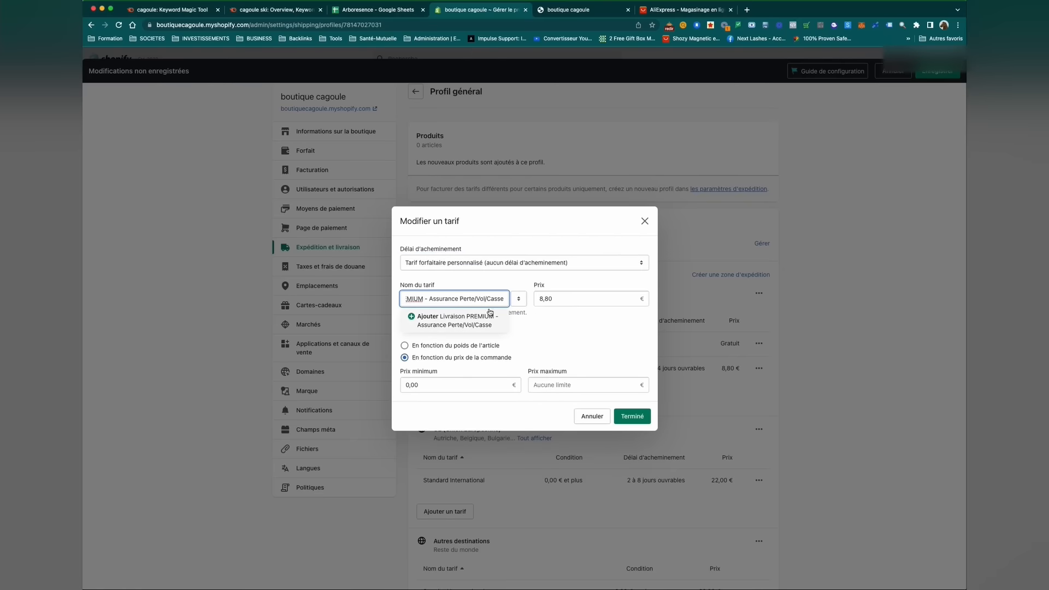
{"action": "type", "text": "- Expédition 10j ouvrés"}
{"action": "left_click", "coordinate": [486, 323]}
Step: Set the price of France's premium shipping rate to 4,90 €, apply it and save the general shipping profile
{"action": "left_click", "coordinate": [554, 299]}
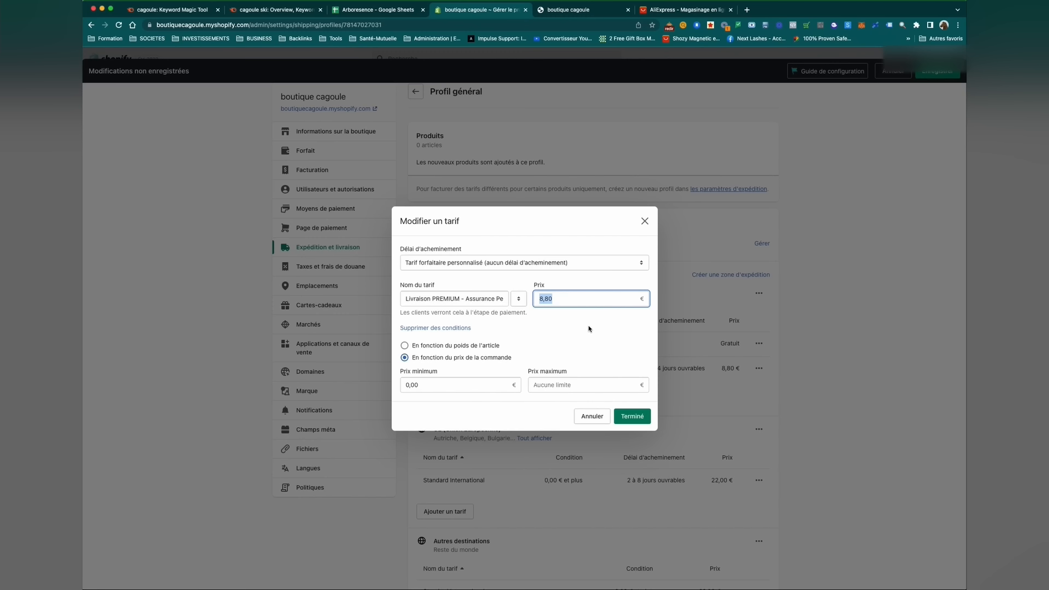
{"action": "type", "text": "4,90"}
{"action": "left_click", "coordinate": [586, 320]}
{"action": "left_click", "coordinate": [565, 299]}
{"action": "type", "text": "4.90"}
{"action": "left_click", "coordinate": [627, 417]}
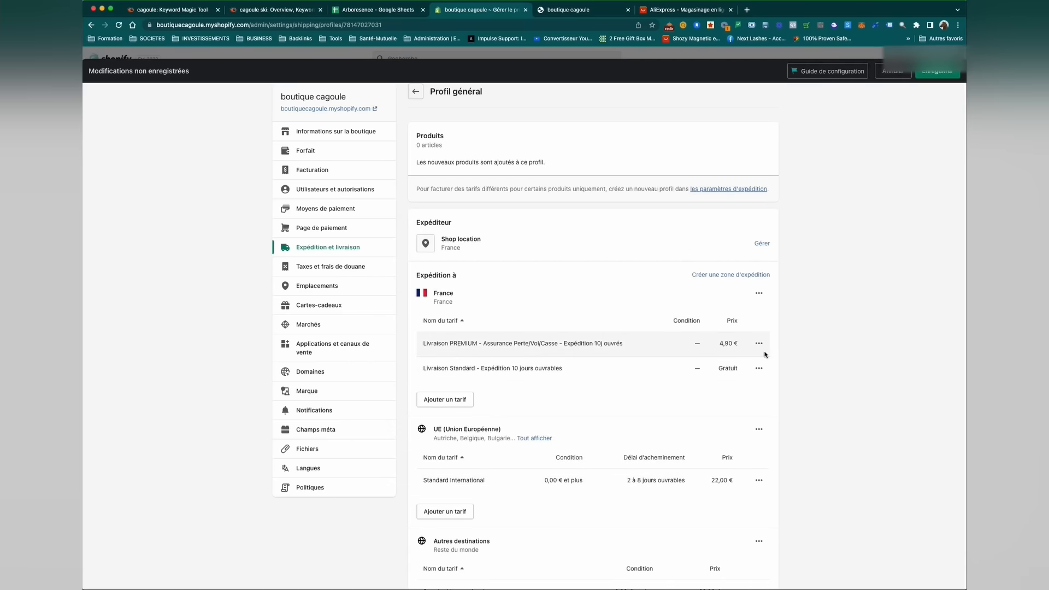
{"action": "left_click", "coordinate": [937, 72]}
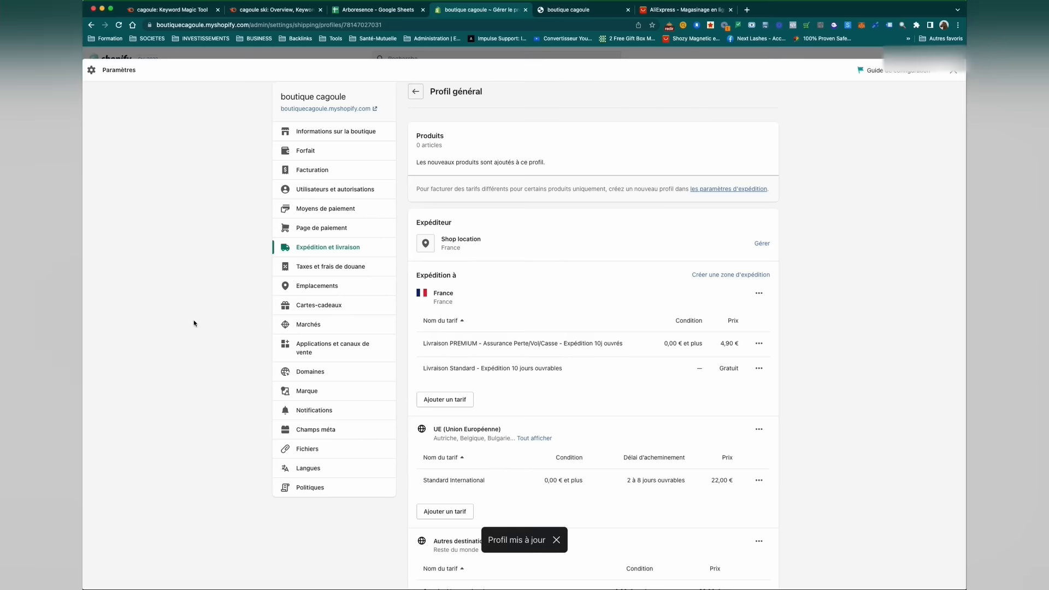
Step: Open the International market from the store's market settings, activate it and dismiss the localized experiences notice
{"action": "left_click", "coordinate": [315, 326]}
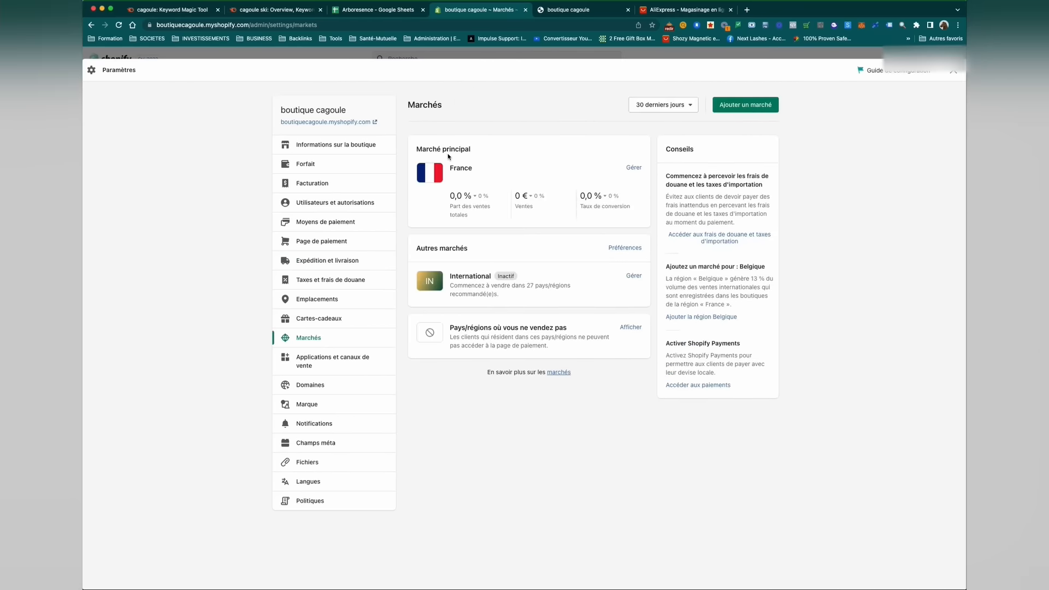
{"action": "left_click_drag", "start_coordinate": [418, 148], "coordinate": [487, 153]}
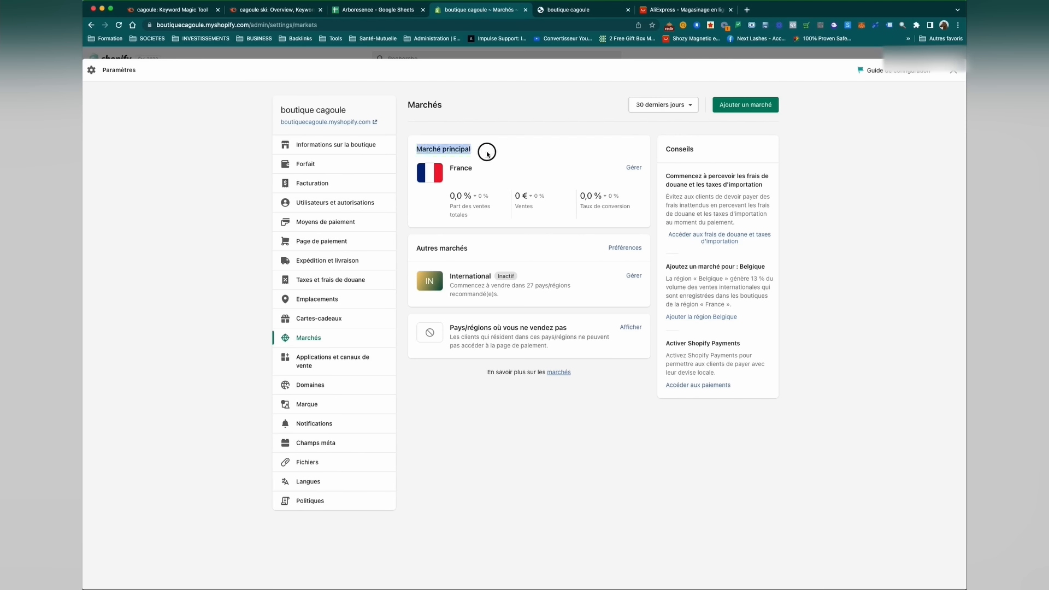
{"action": "left_click", "coordinate": [489, 159]}
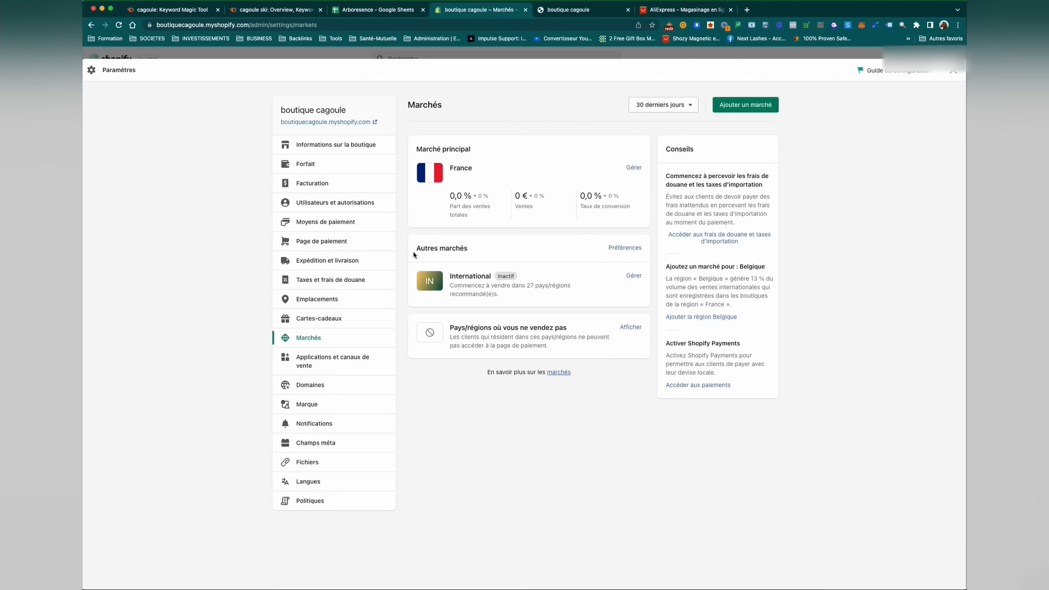
{"action": "left_click_drag", "start_coordinate": [415, 248], "coordinate": [479, 245]}
{"action": "left_click", "coordinate": [637, 276]}
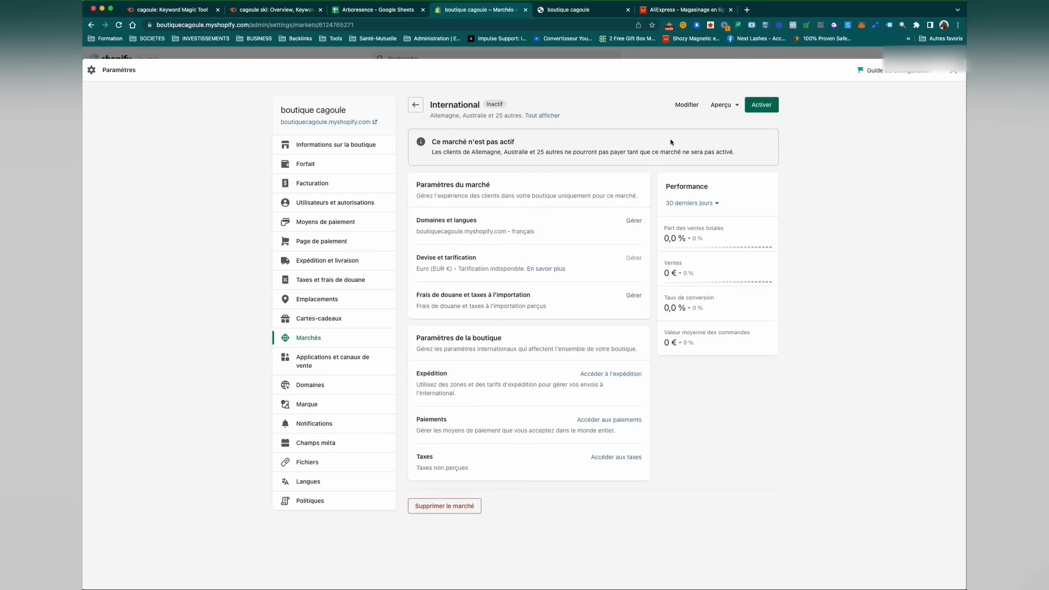
{"action": "left_click_drag", "start_coordinate": [433, 151], "coordinate": [732, 153]}
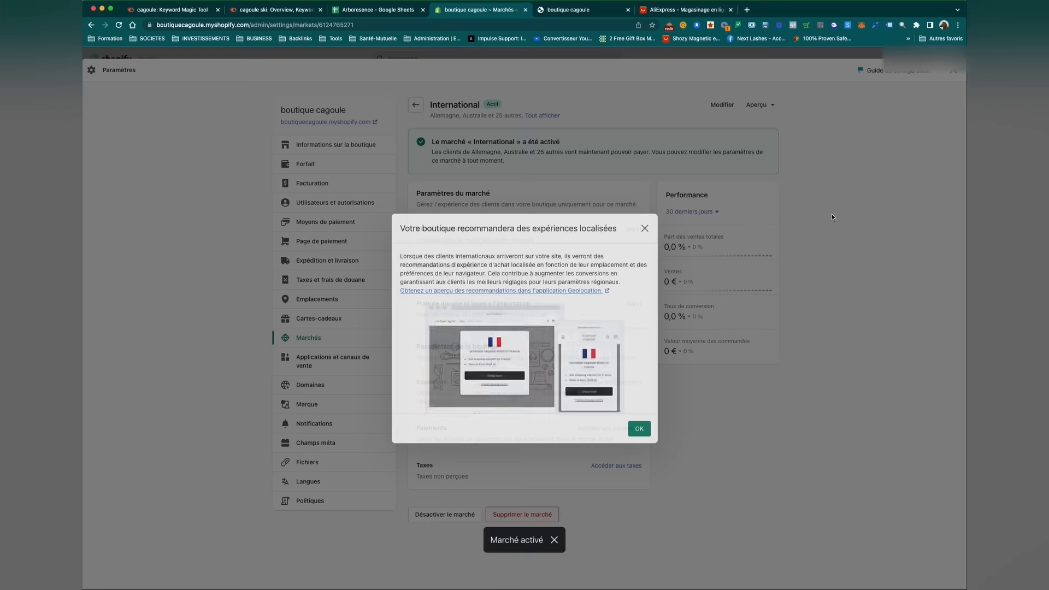
{"action": "left_click", "coordinate": [639, 419]}
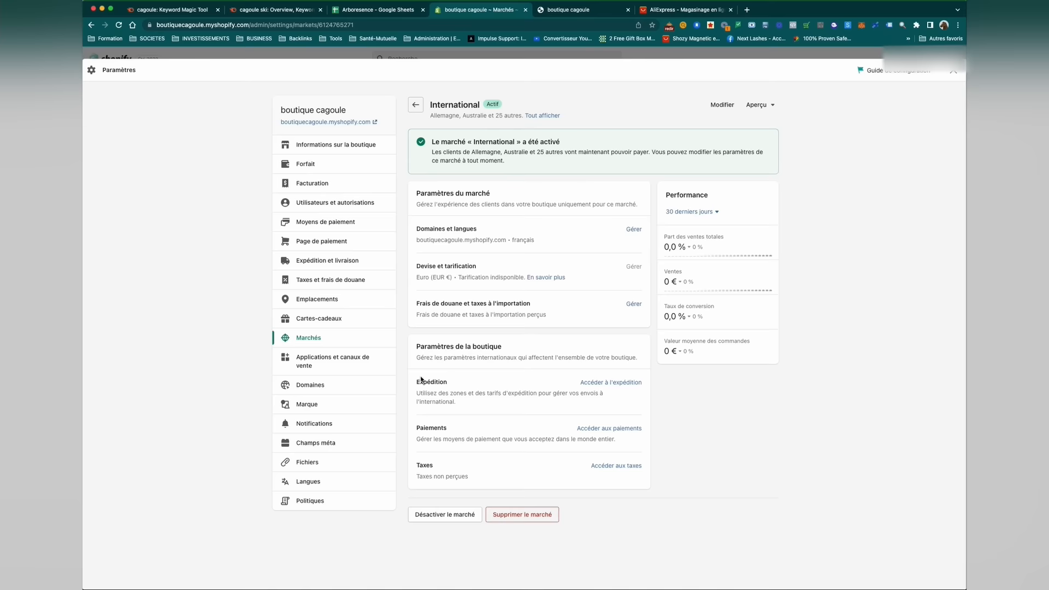
Step: Search for the new domain "cagoule-city" in the store's domain settings and examine the .com option's yearly price
{"action": "left_click", "coordinate": [320, 385]}
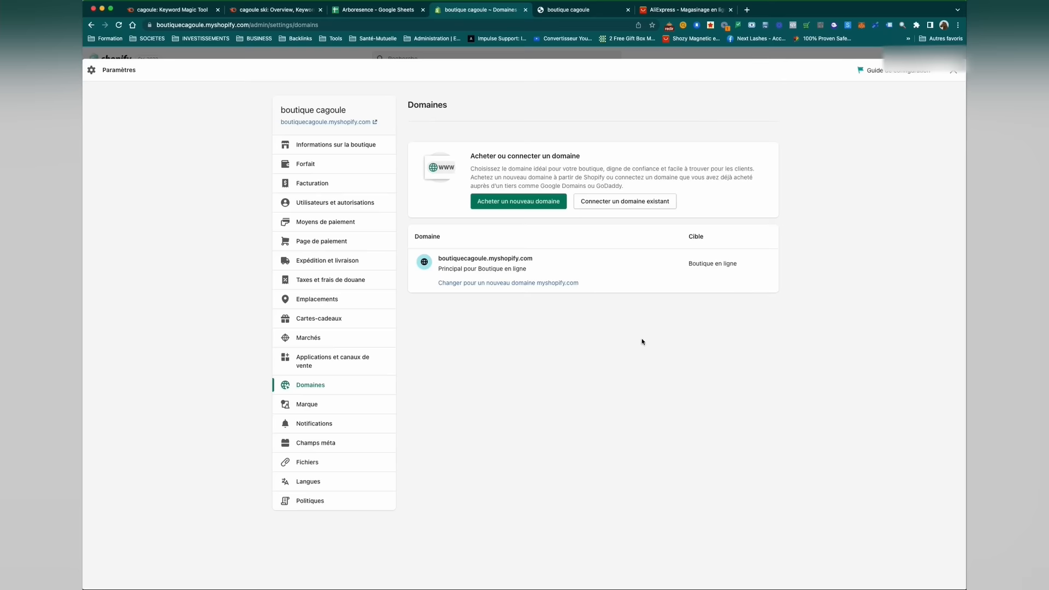
{"action": "left_click", "coordinate": [517, 203]}
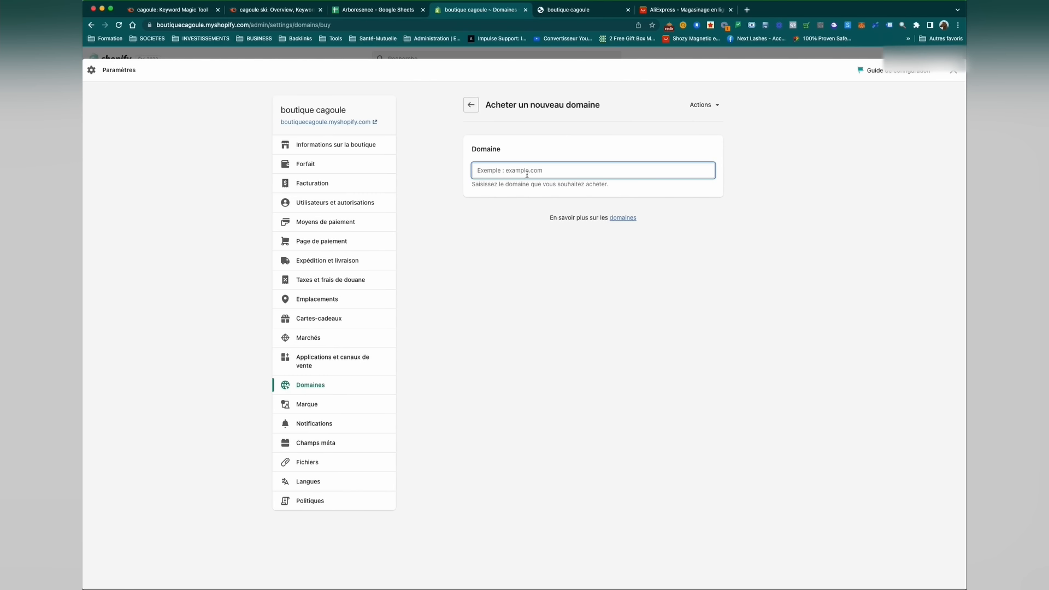
{"action": "type", "text": "cagoule-city"}
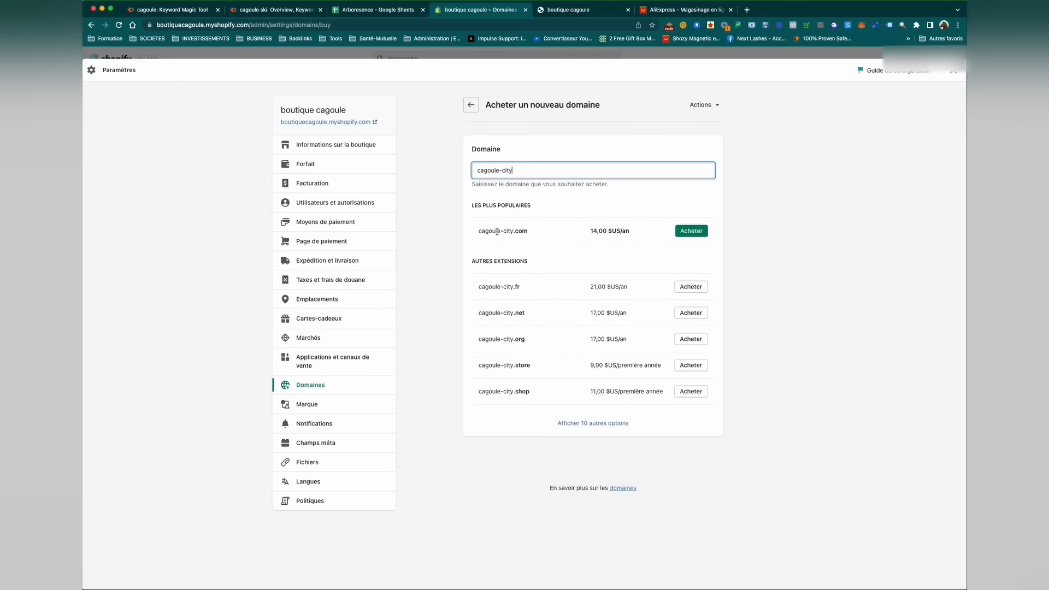
{"action": "left_click_drag", "start_coordinate": [477, 234], "coordinate": [622, 234]}
{"action": "left_click", "coordinate": [592, 232]}
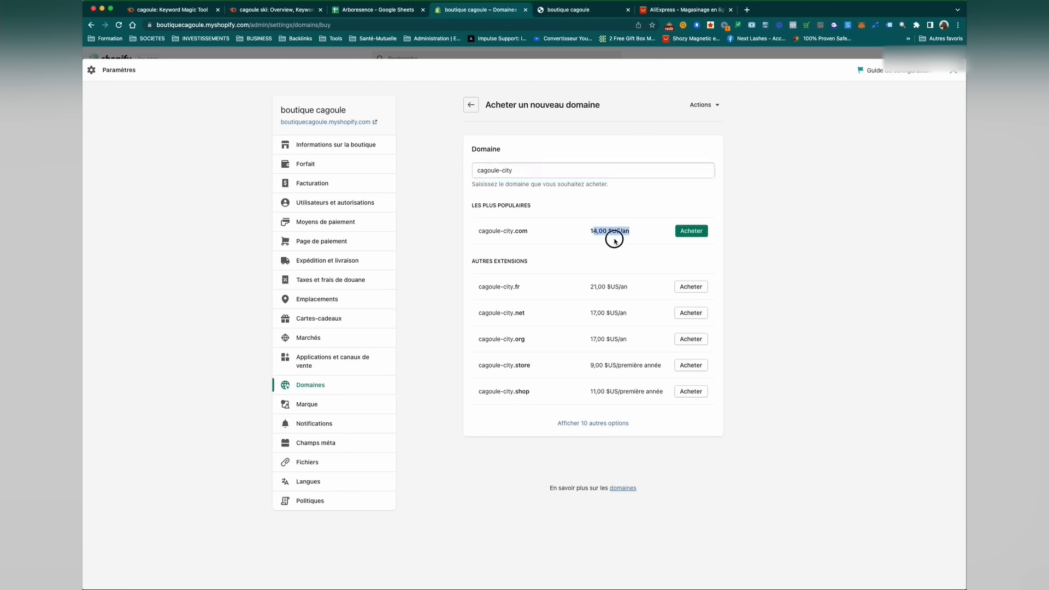
{"action": "left_click", "coordinate": [610, 236]}
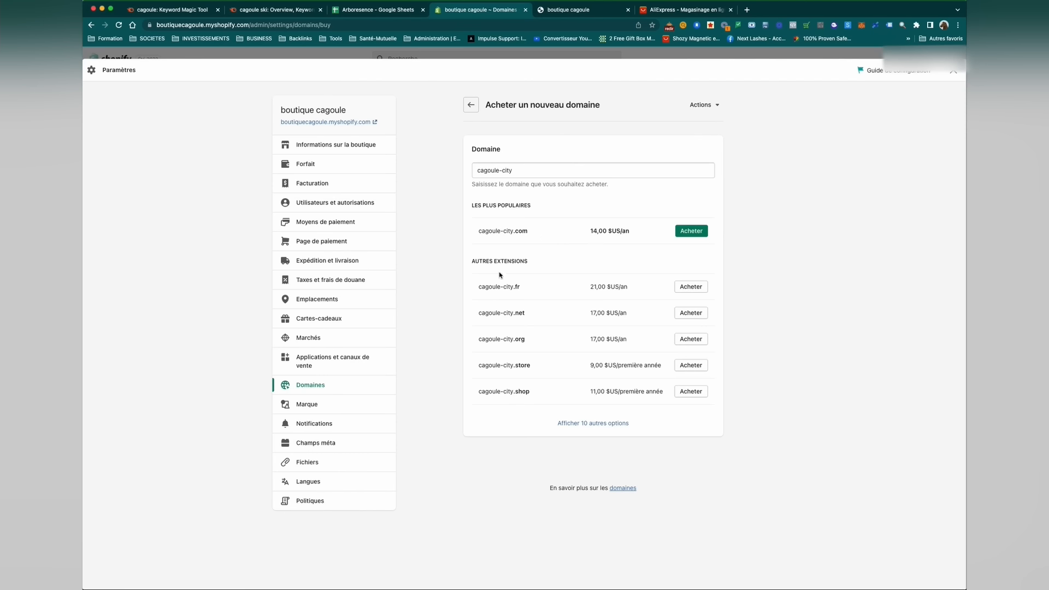
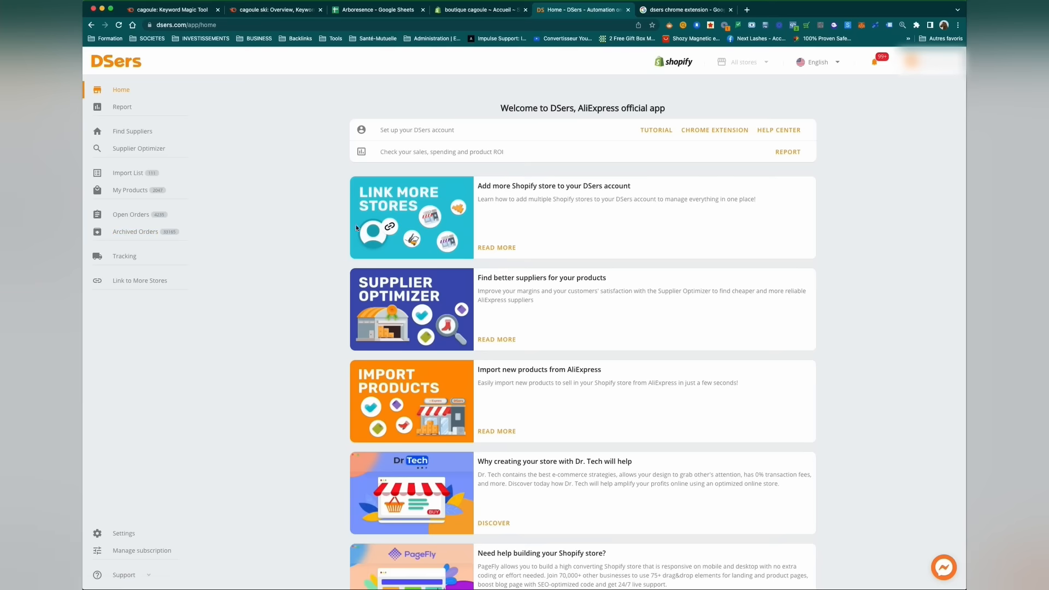
Step: Switch to the Arboresence spreadsheet in Google Sheets and review the cagoule keywords in the Activité group
{"action": "left_click", "coordinate": [371, 11]}
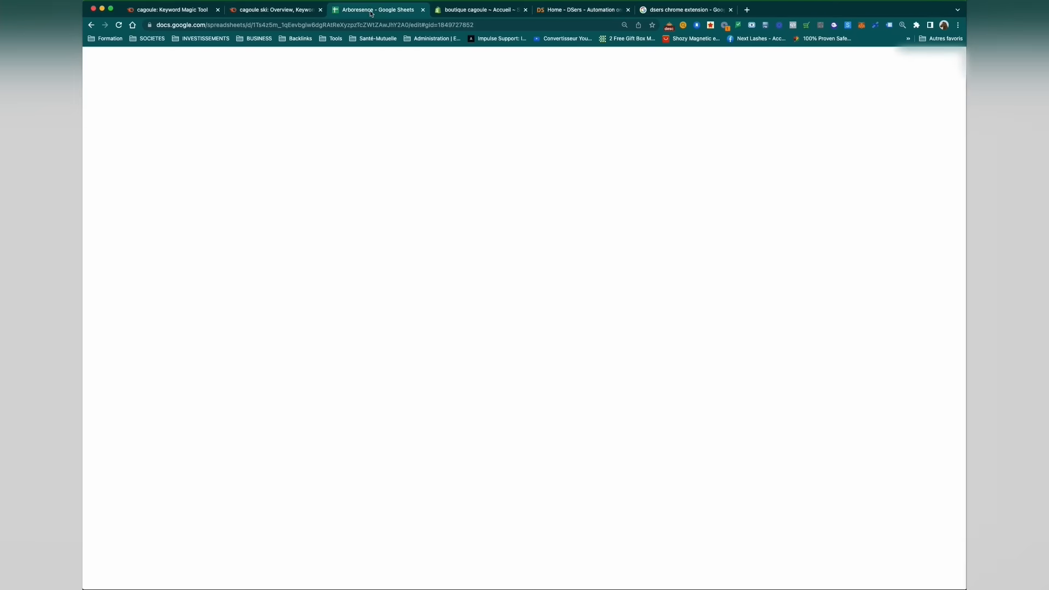
{"action": "left_click", "coordinate": [357, 279]}
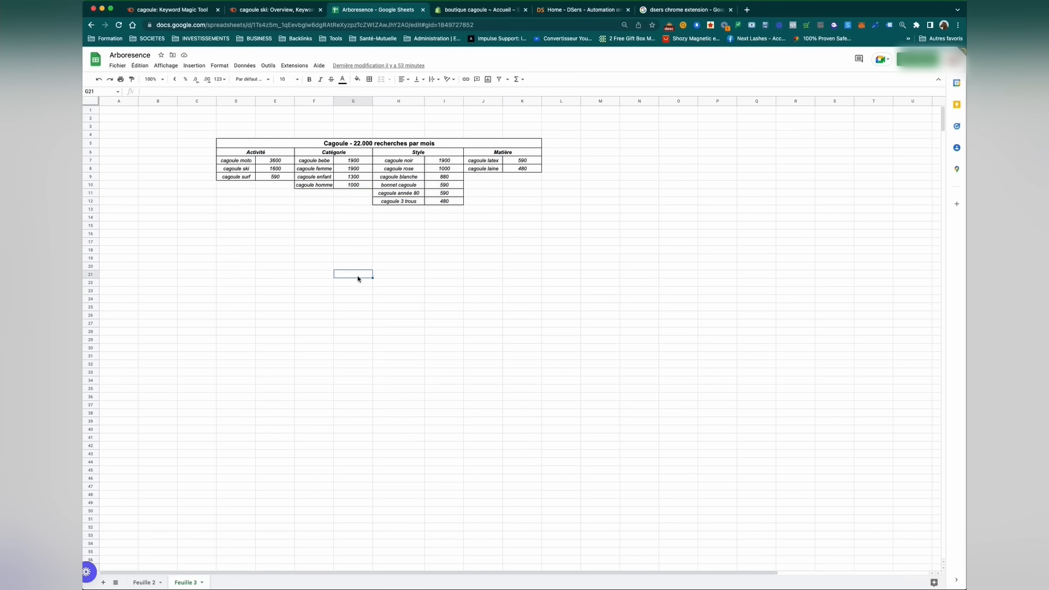
{"action": "left_click_drag", "start_coordinate": [249, 154], "coordinate": [273, 176]}
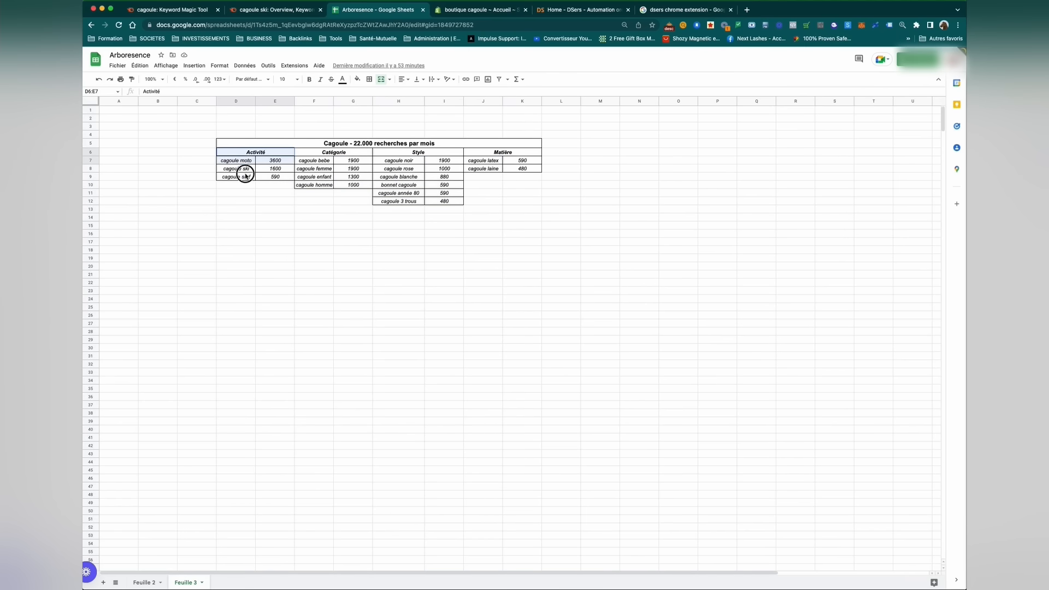
{"action": "left_click", "coordinate": [274, 204]}
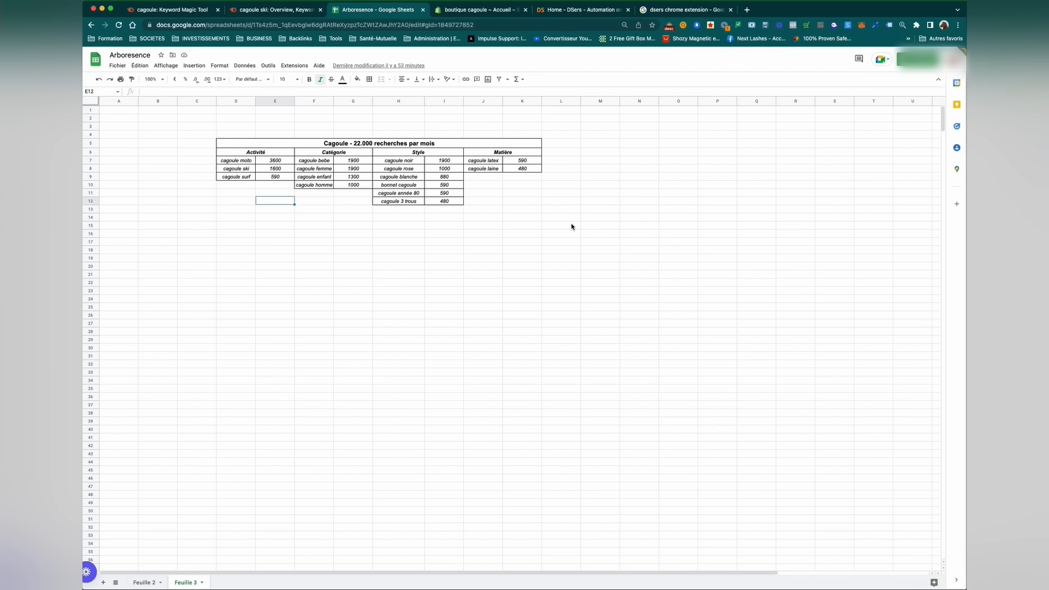
Step: View the DSers - AliExpress.com Product Importer page in the Chrome Web Store from the Google results, and close it
{"action": "left_click", "coordinate": [671, 10]}
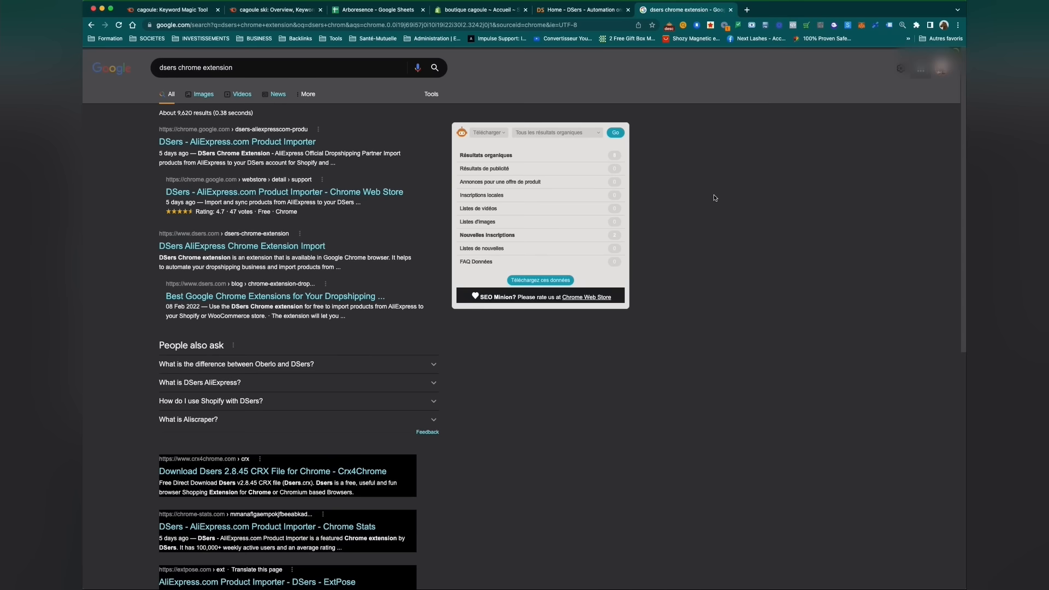
{"action": "left_click", "coordinate": [216, 143]}
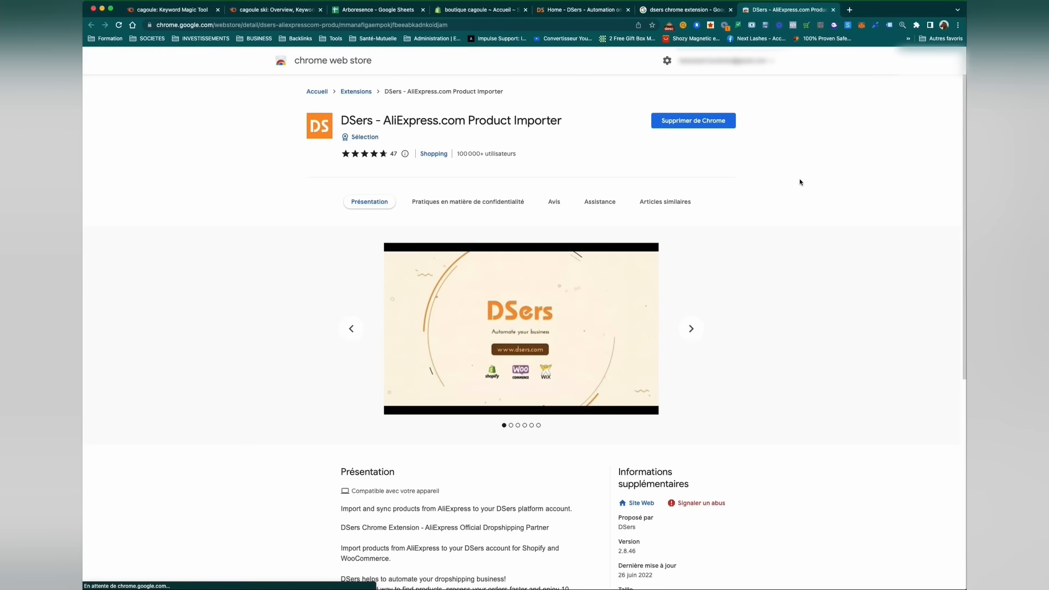
{"action": "left_click", "coordinate": [832, 10]}
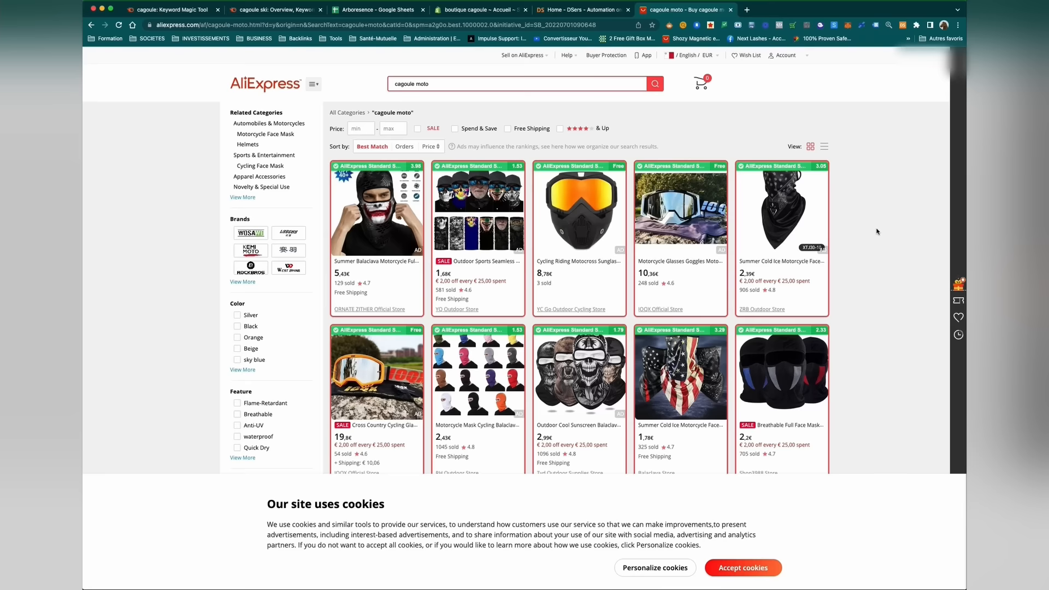
Step: Check the cagoule moto keyword in the Arboresence spreadsheet and accept the cookies on AliExpress's "cagoule moto" results page
{"action": "left_click", "coordinate": [367, 12]}
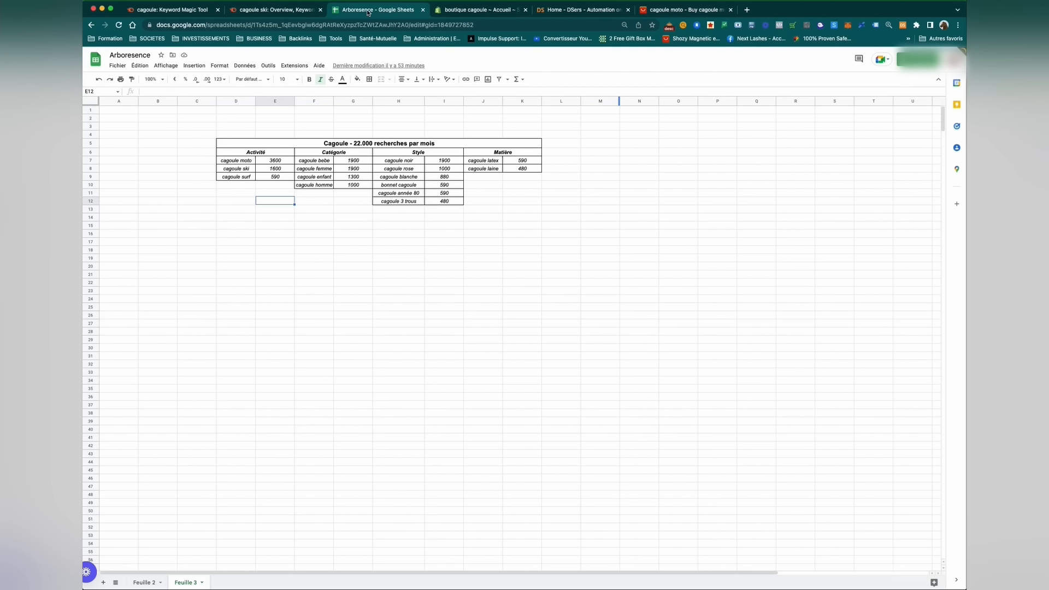
{"action": "left_click_drag", "start_coordinate": [244, 162], "coordinate": [271, 163]}
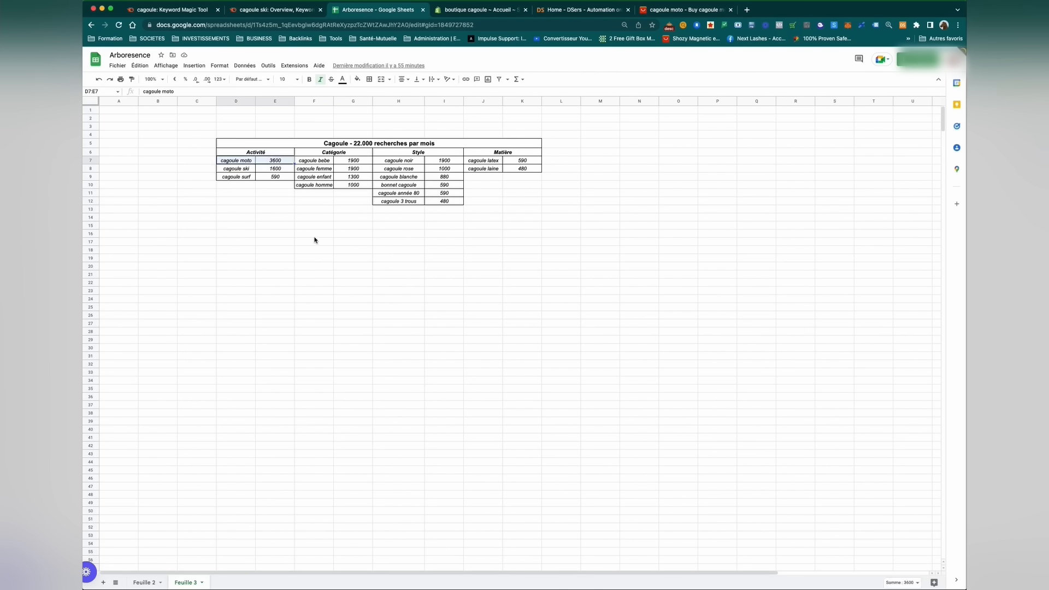
{"action": "left_click", "coordinate": [672, 12]}
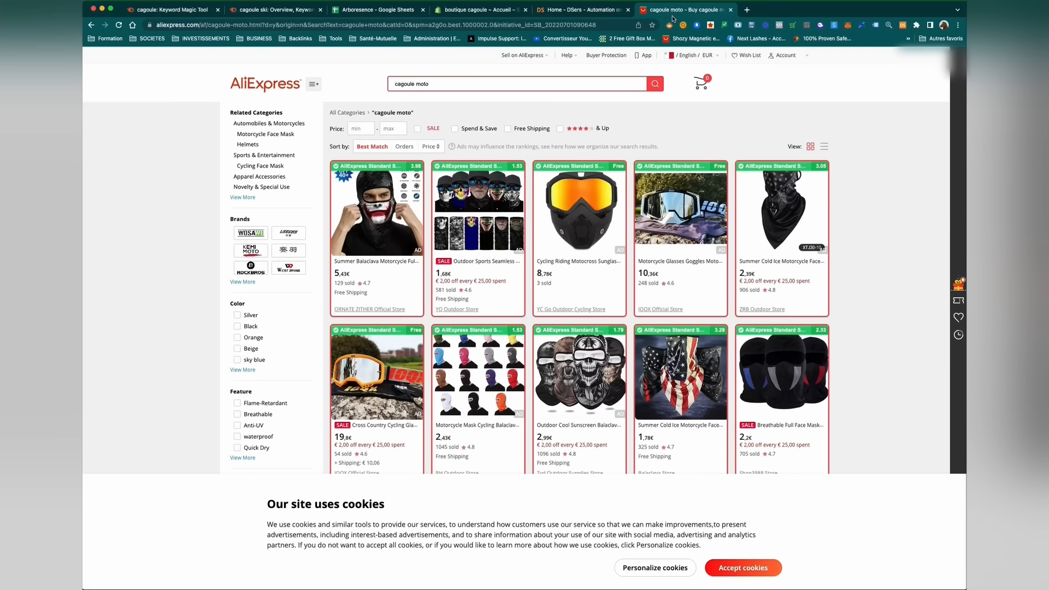
{"action": "left_click", "coordinate": [751, 571]}
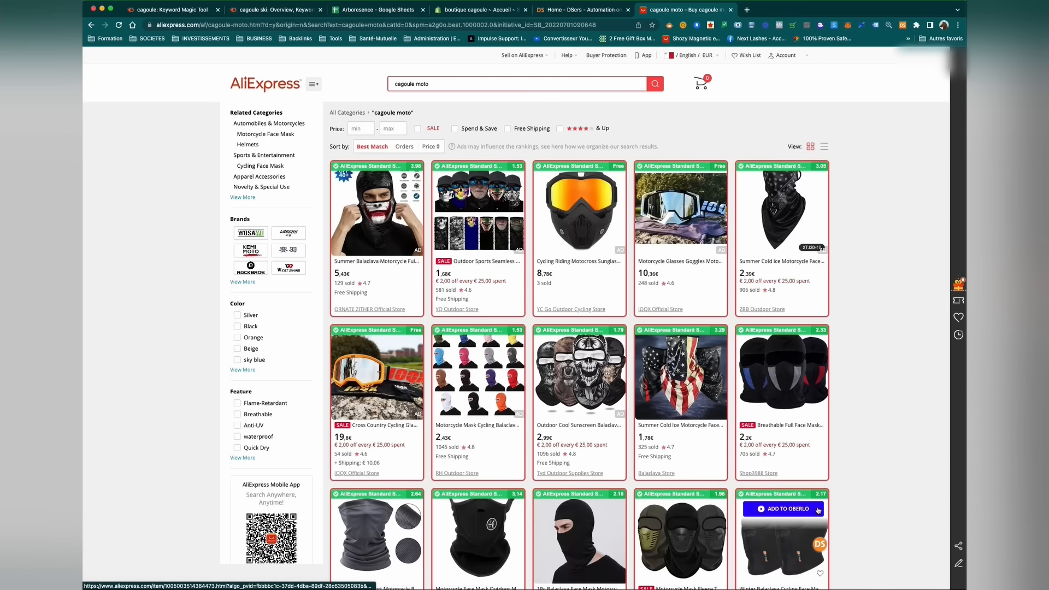
Step: Set the DSers importer extension to AliExpress Standard Shipping with EUR as the currency, and update the settings
{"action": "left_click", "coordinate": [903, 25]}
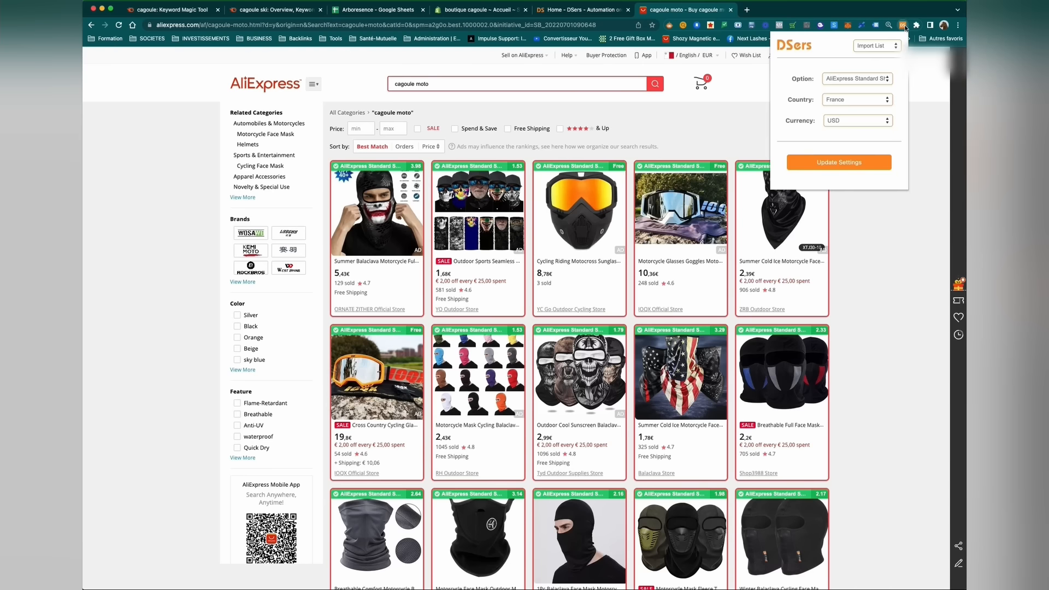
{"action": "left_click", "coordinate": [868, 82]}
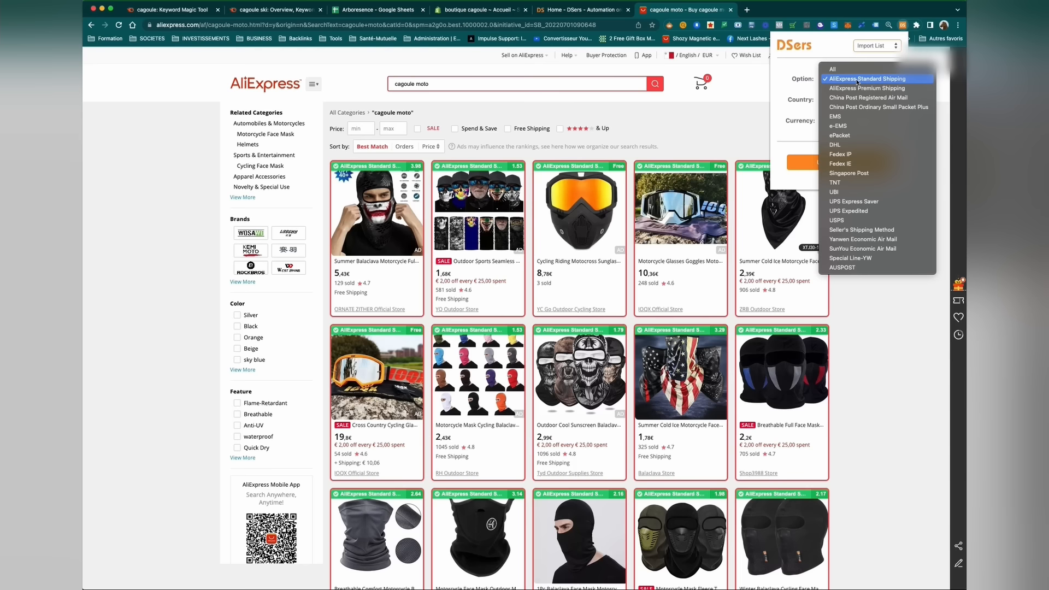
{"action": "left_click", "coordinate": [856, 80]}
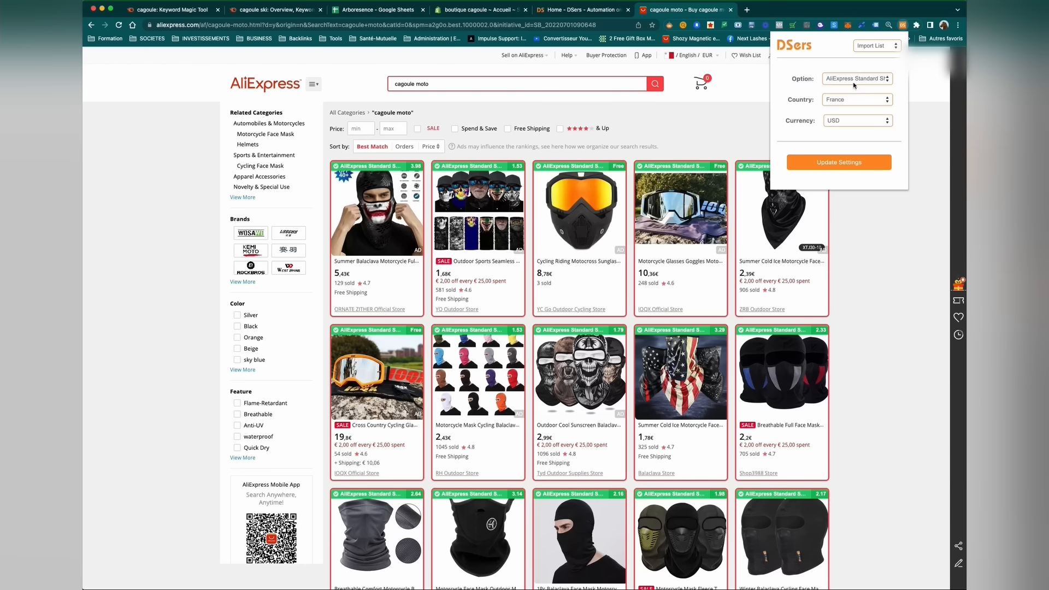
{"action": "left_click", "coordinate": [842, 123]}
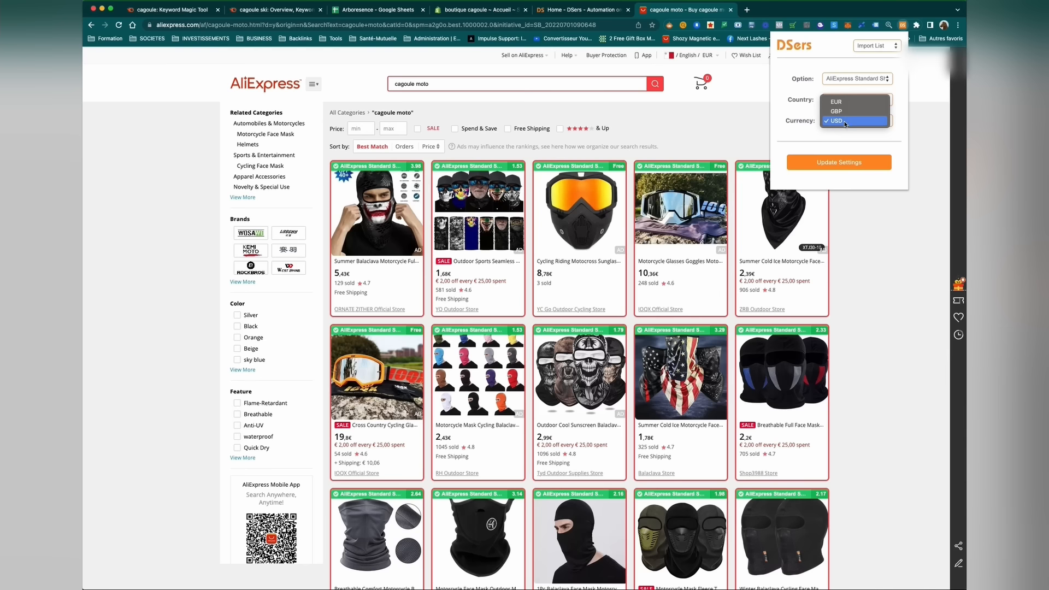
{"action": "left_click", "coordinate": [836, 102]}
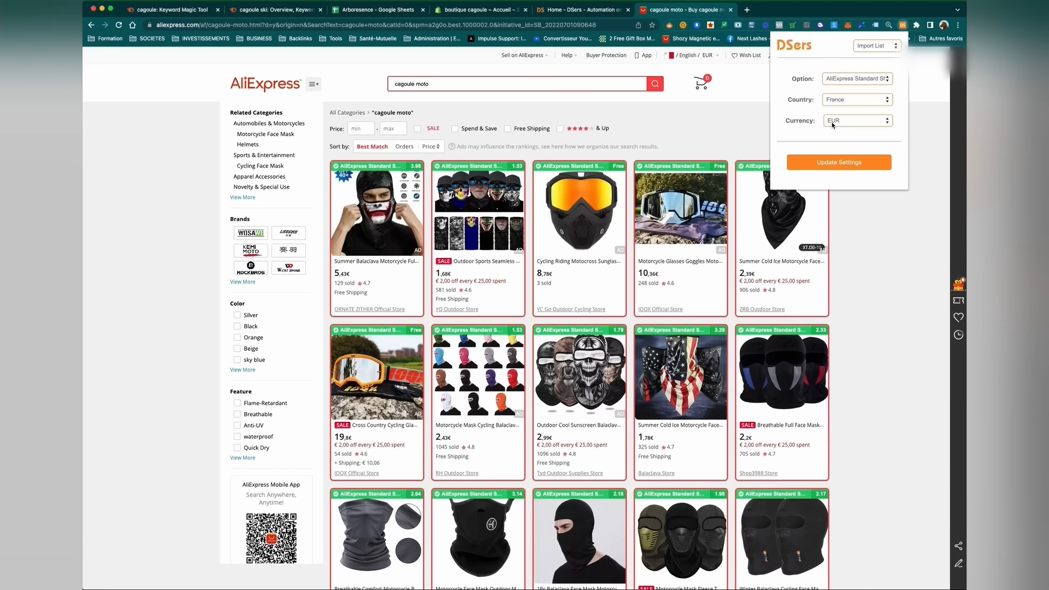
{"action": "left_click", "coordinate": [848, 167]}
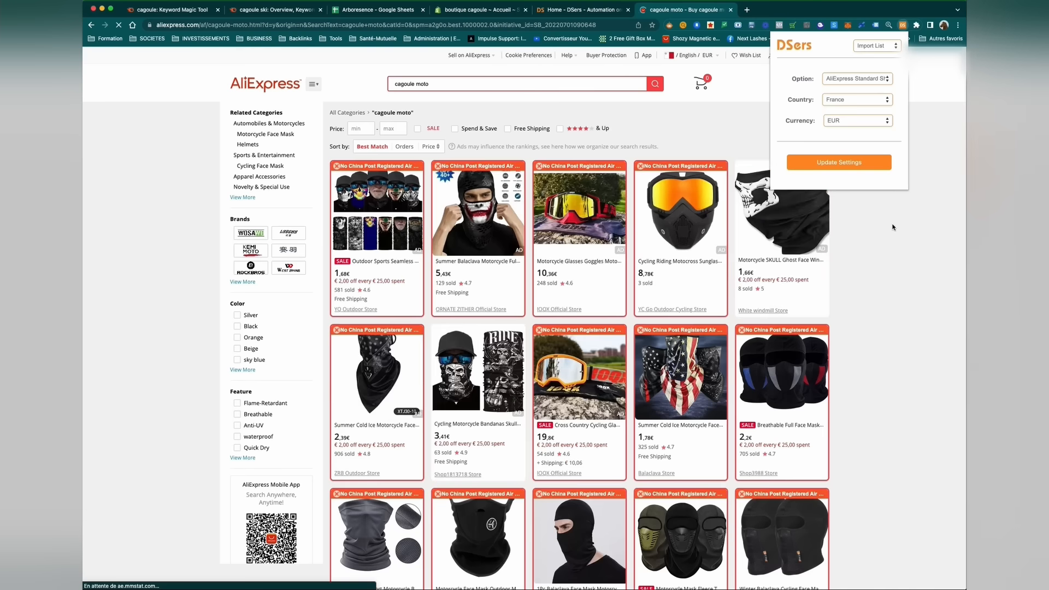
{"action": "left_click", "coordinate": [889, 248]}
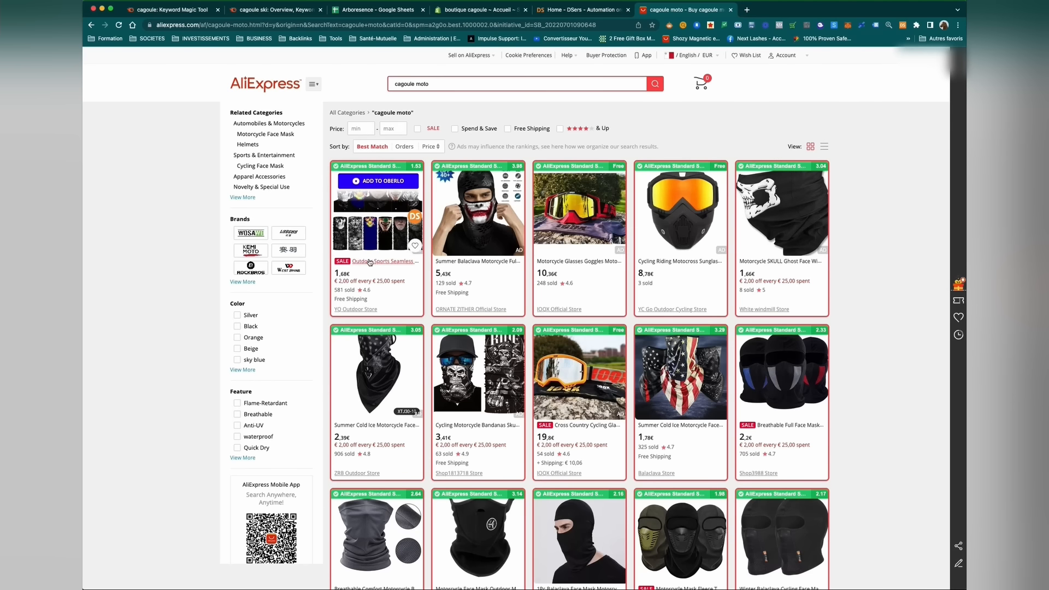
Step: Open the Outdoor Sports Seamless Bandanas listing from the cagoule moto results in a new tab and preview several colour variants
{"action": "right_click", "coordinate": [361, 214]}
{"action": "left_click", "coordinate": [393, 223]}
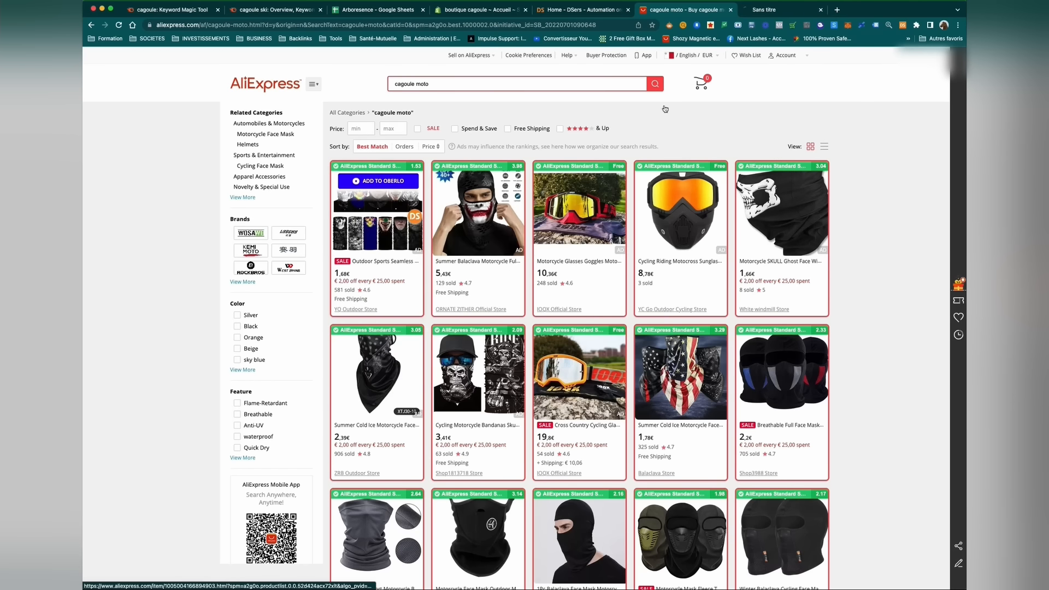
{"action": "left_click", "coordinate": [774, 10]}
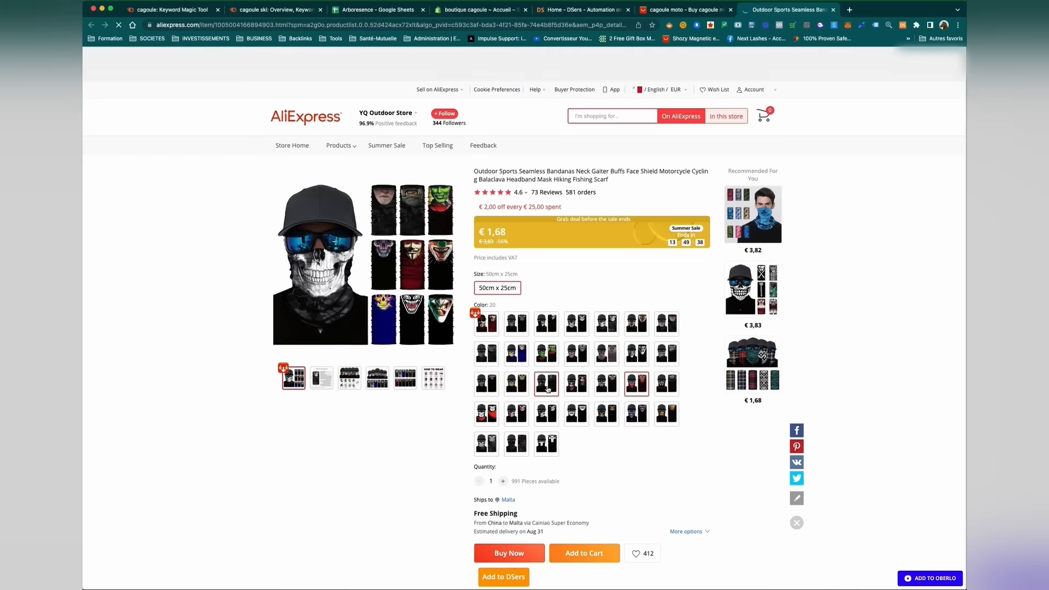
{"action": "left_click", "coordinate": [551, 387]}
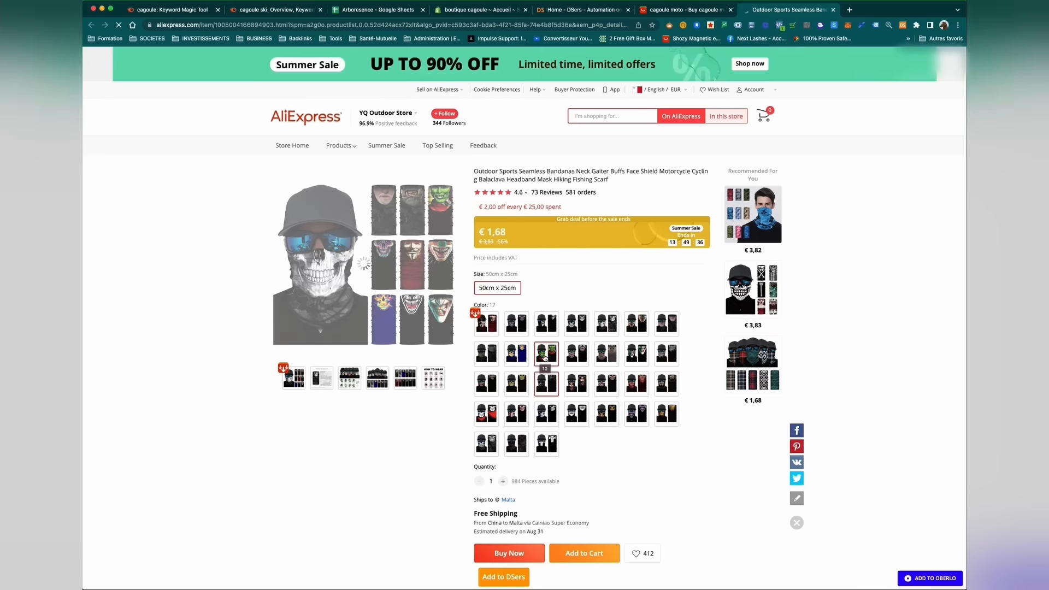
{"action": "left_click", "coordinate": [544, 358]}
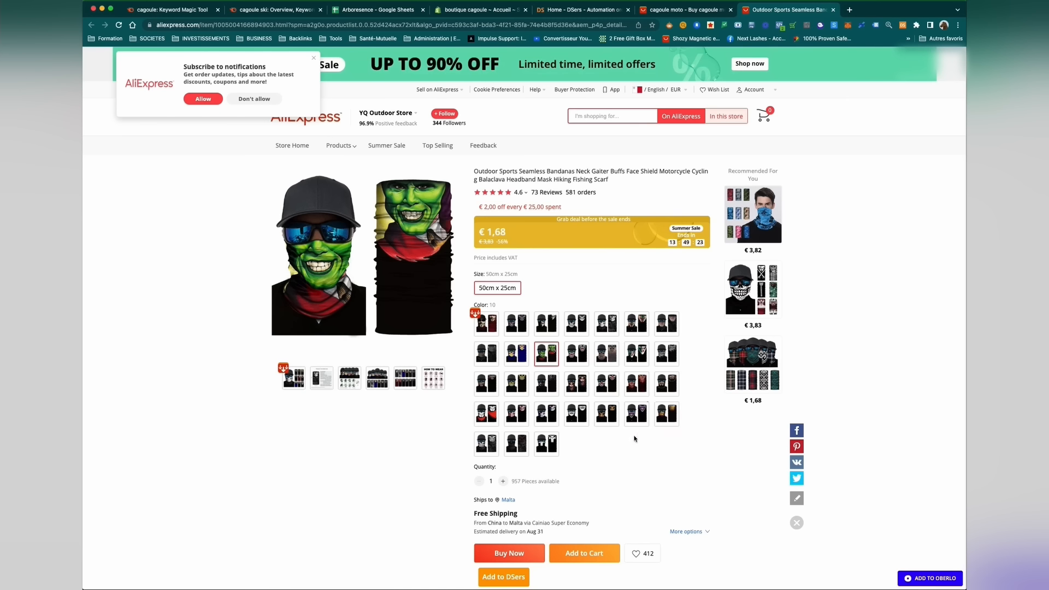
{"action": "left_click", "coordinate": [581, 362]}
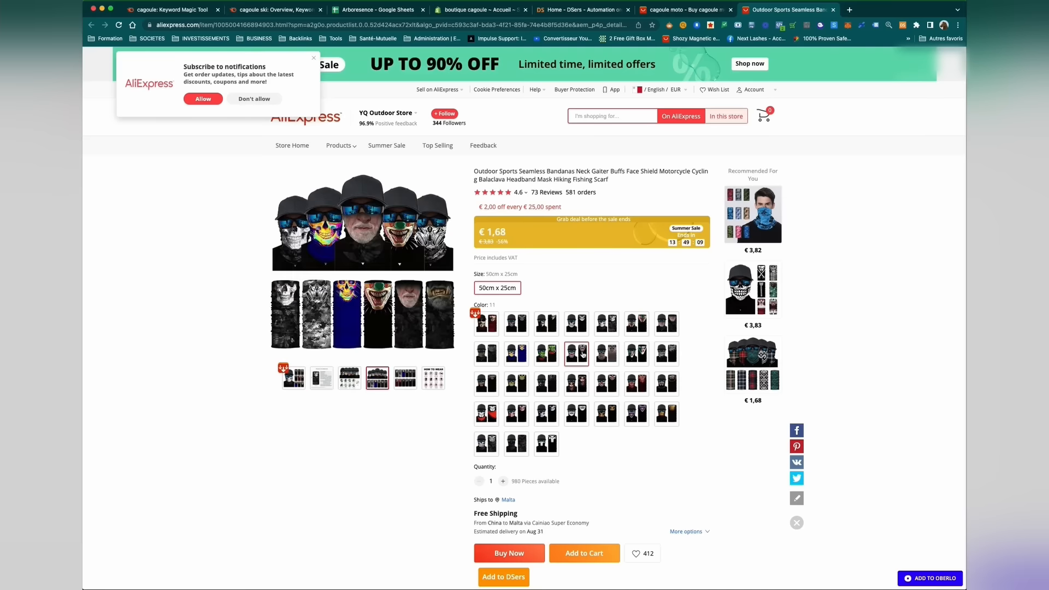
{"action": "left_click", "coordinate": [579, 385]}
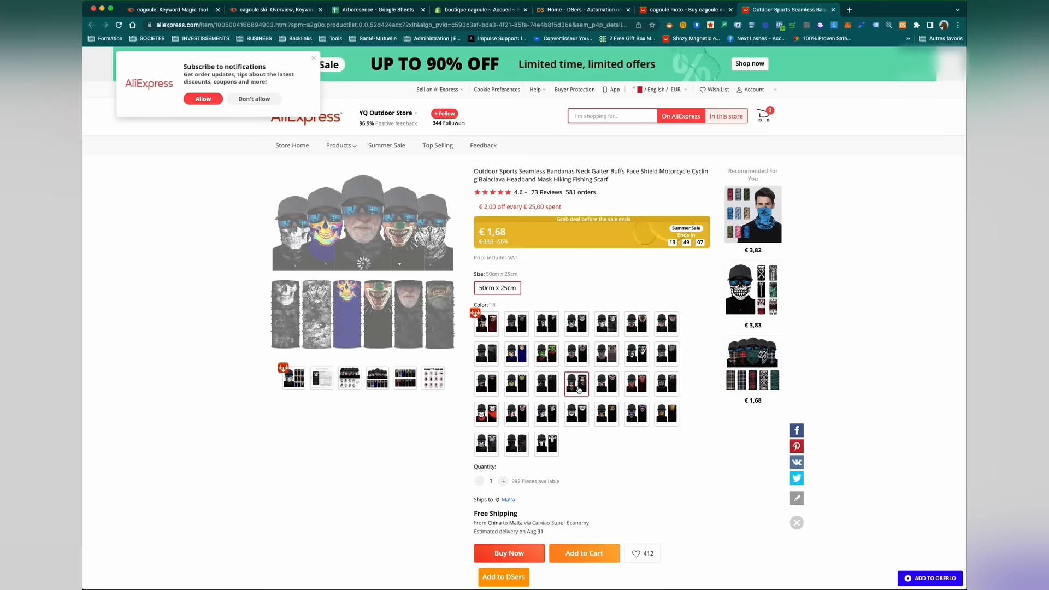
{"action": "left_click", "coordinate": [609, 418]}
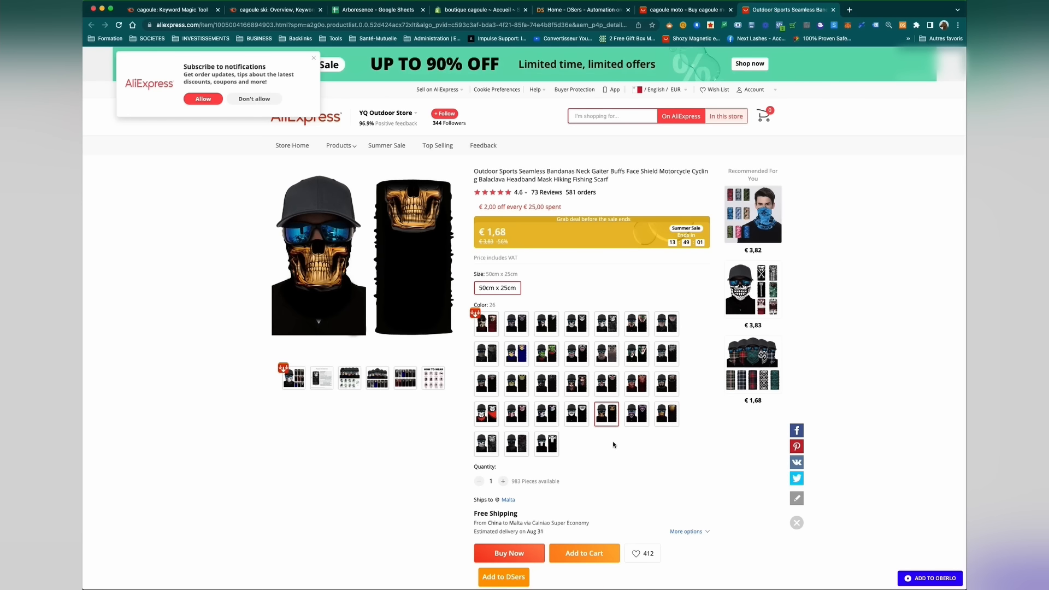
Step: Import the Outdoor Sports Seamless Bandanas product into DSers and return to the cagoule moto results
{"action": "scroll", "coordinate": [549, 441], "scroll_direction": "down", "scroll_amount": 1}
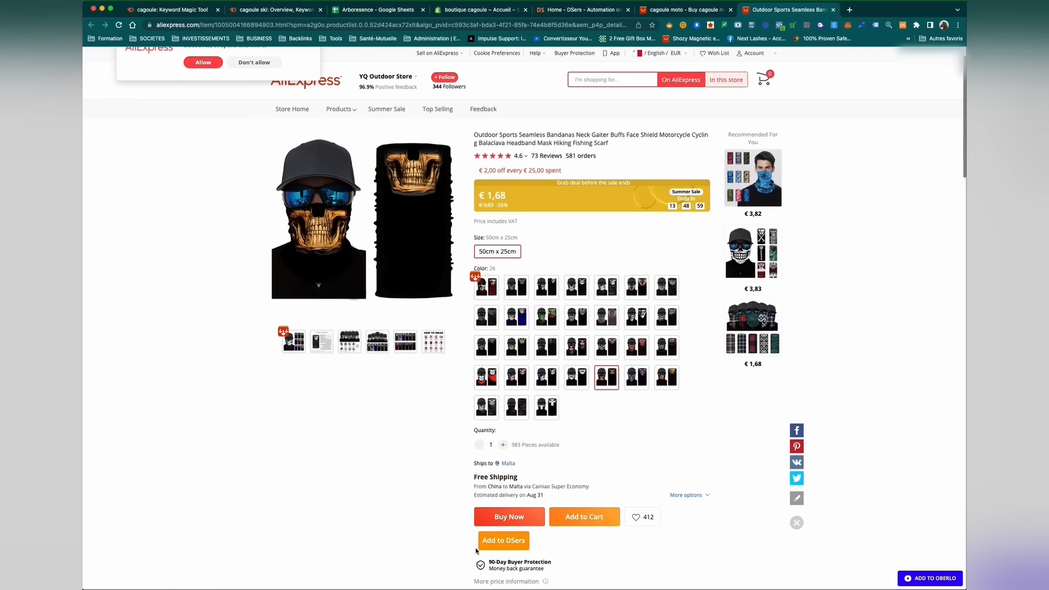
{"action": "left_click", "coordinate": [504, 541]}
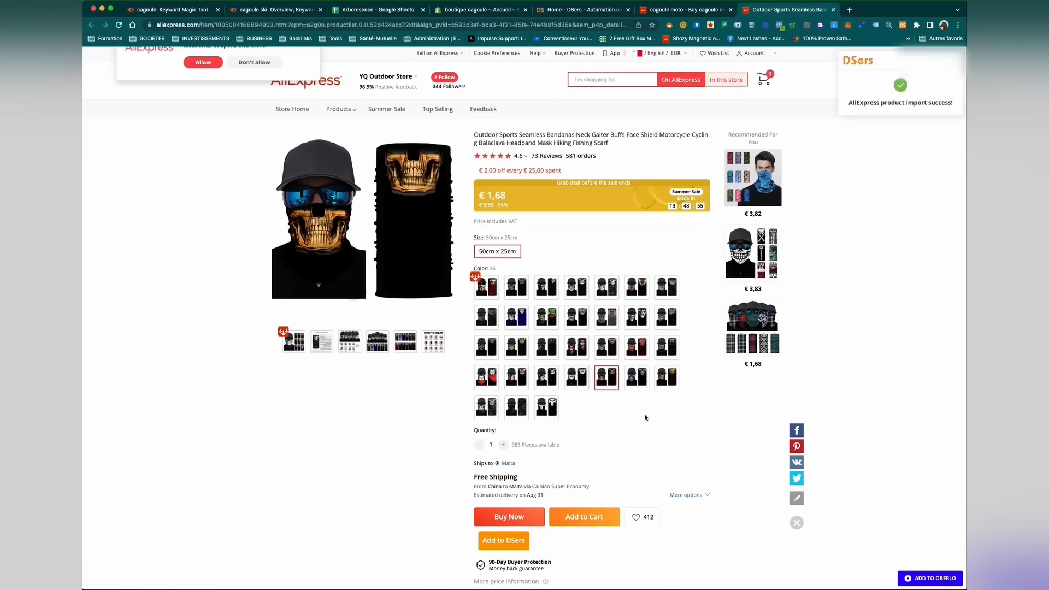
{"action": "left_click", "coordinate": [683, 10]}
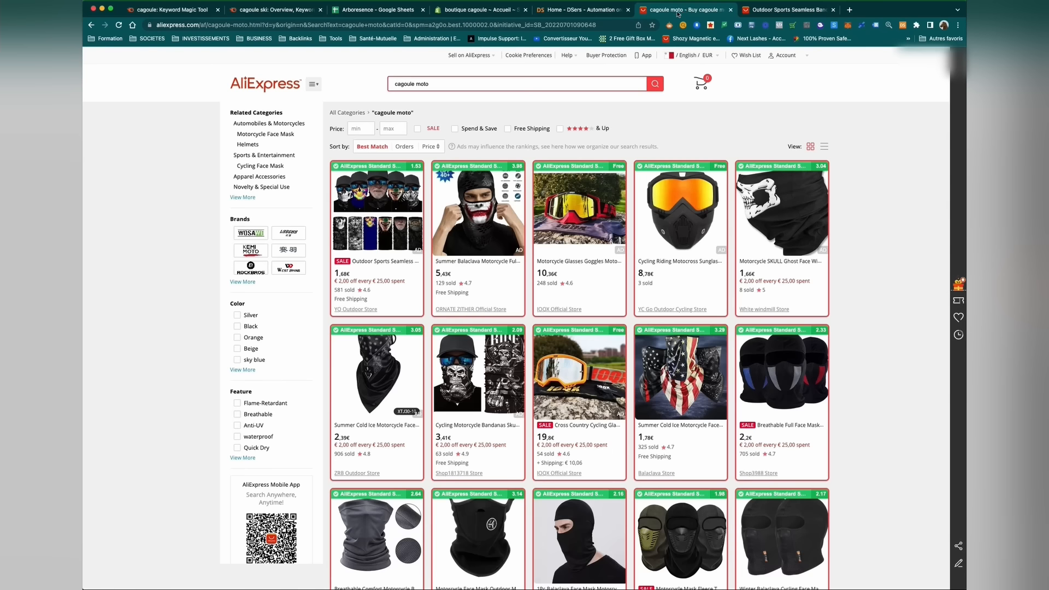
Step: Switch to the Arboresence spreadsheet in Google Sheets and review the cagoule keyword groups
{"action": "right_click", "coordinate": [364, 8]}
{"action": "left_click", "coordinate": [357, 11]}
{"action": "left_click", "coordinate": [357, 11]}
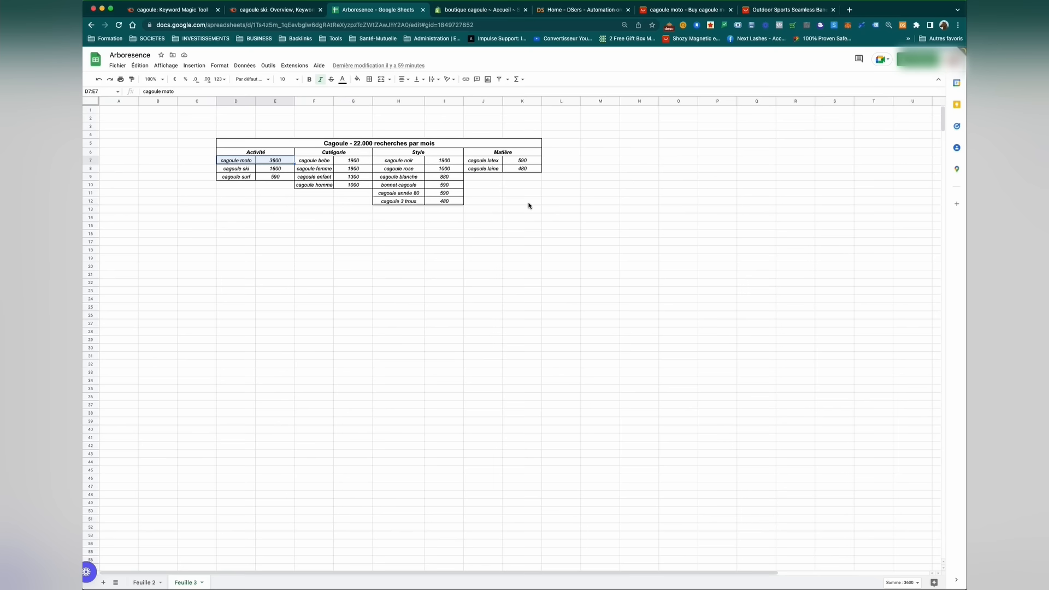
{"action": "left_click_drag", "start_coordinate": [245, 201], "coordinate": [512, 187]}
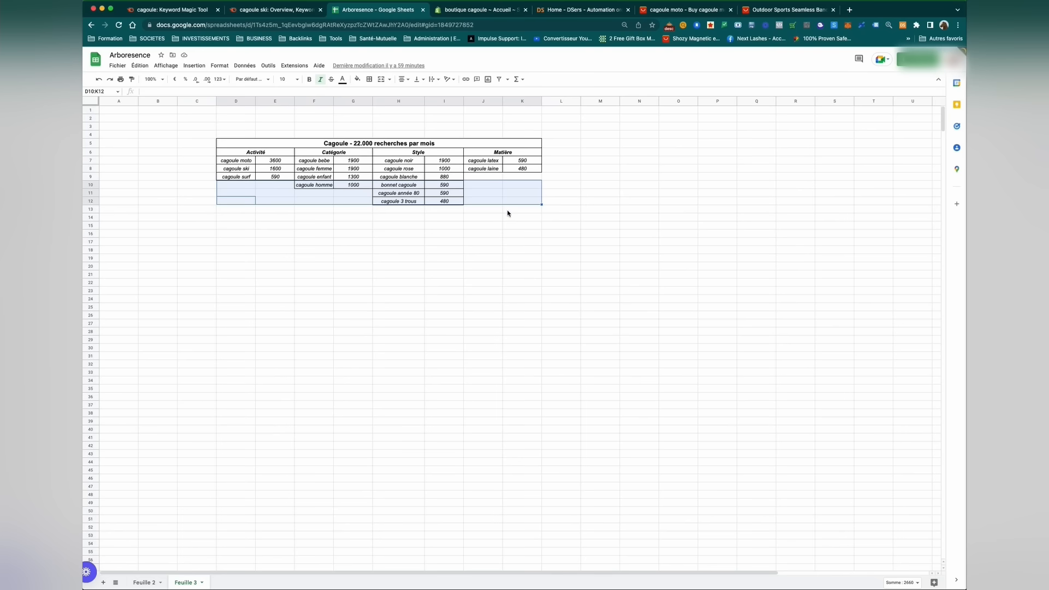
{"action": "left_click", "coordinate": [508, 210]}
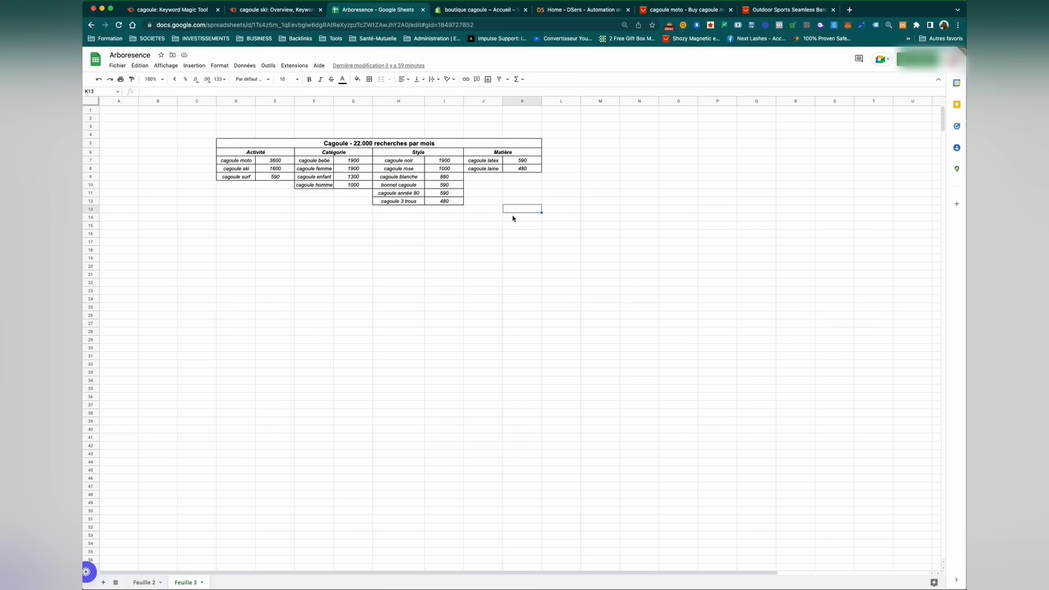